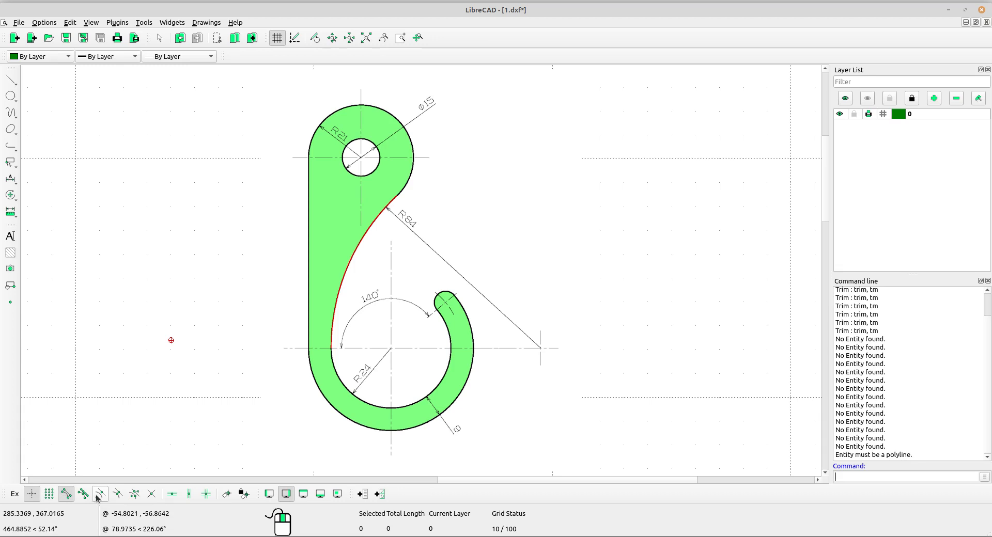
Enable snapping to centers, middle points and intersections in addition to the snaps already active
click(100, 494)
click(118, 494)
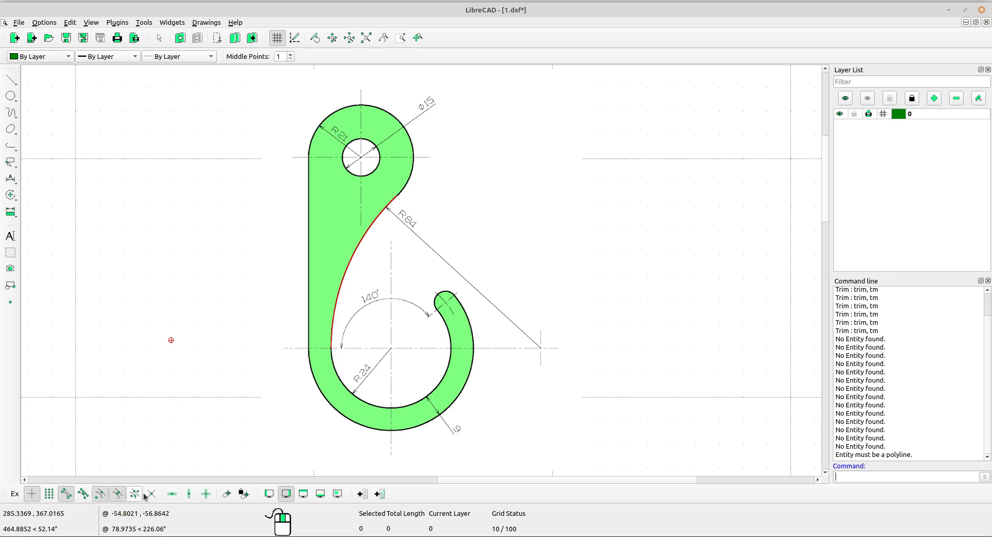
click(151, 494)
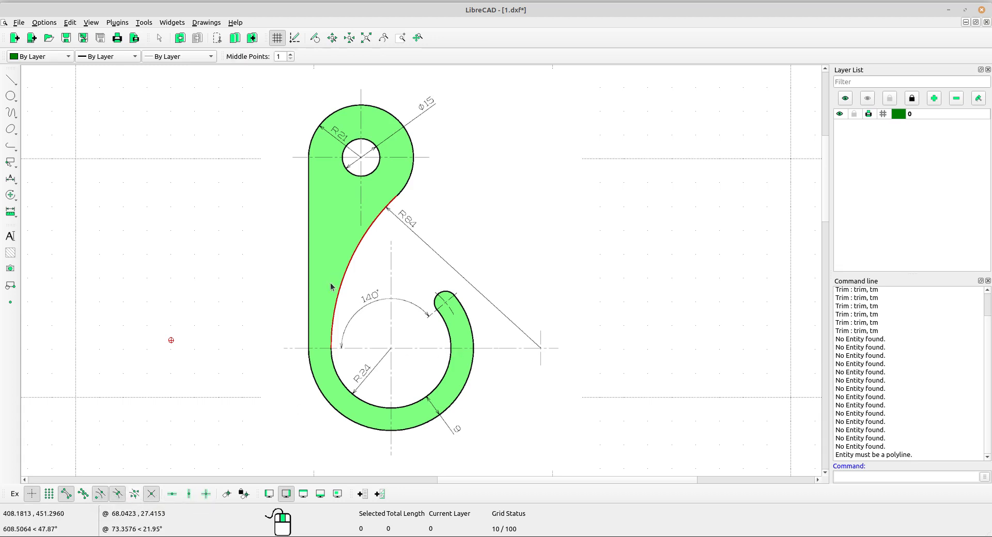
Clear the command line history with the clear command
mouse_move(331, 287)
middle_down()
mouse_move(443, 327)
mouse_move(501, 328)
middle_up()
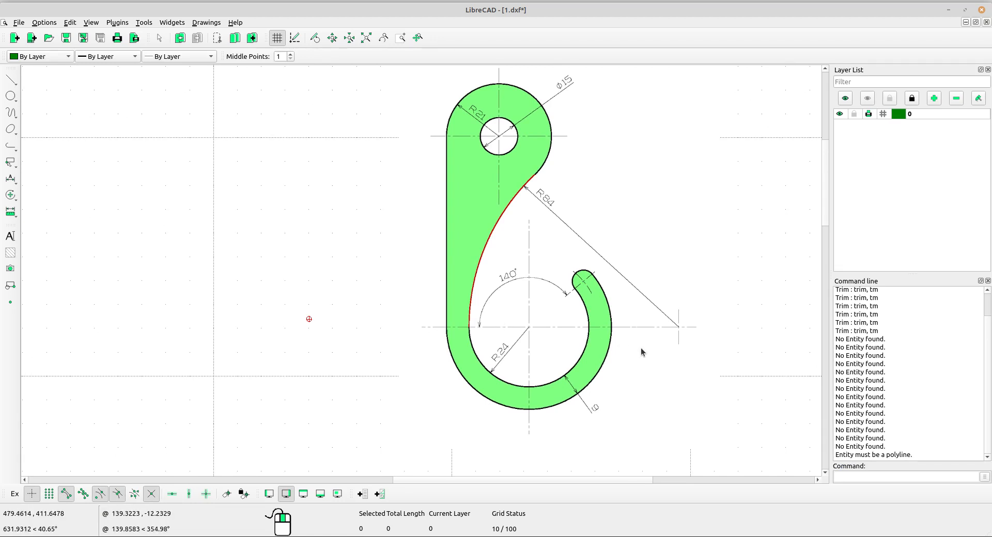
key(space)
text(clear)
key(Return)
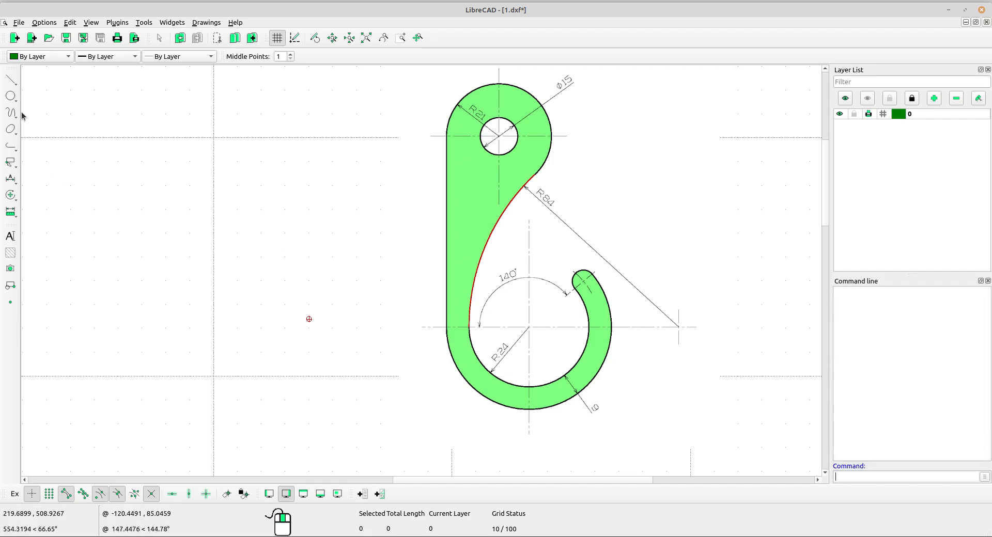
Draw a circle by center and radius with radius 24 in the empty area left of the reference hook
click(11, 96)
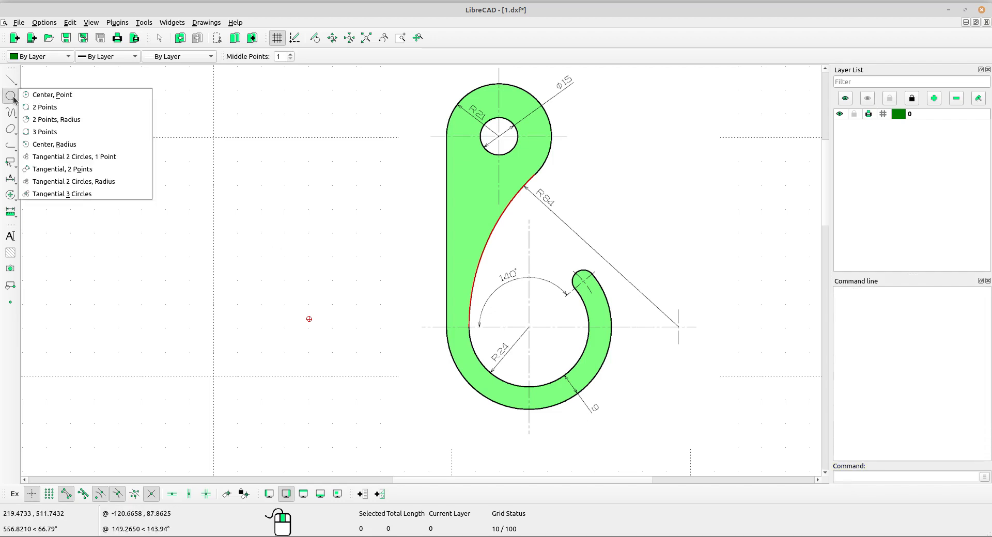
click(61, 144)
middle_drag(223, 250, 286, 250)
double_click(327, 56)
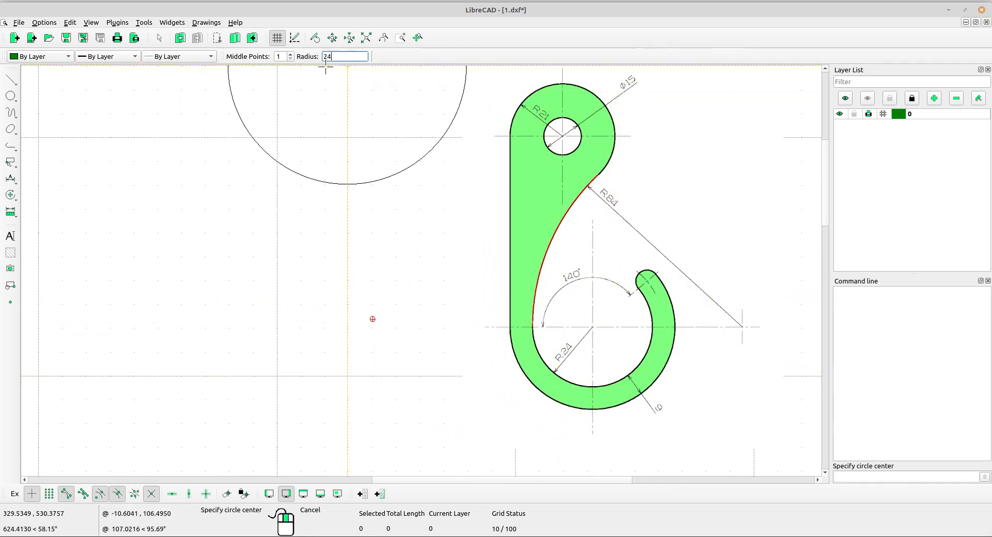
key(Return)
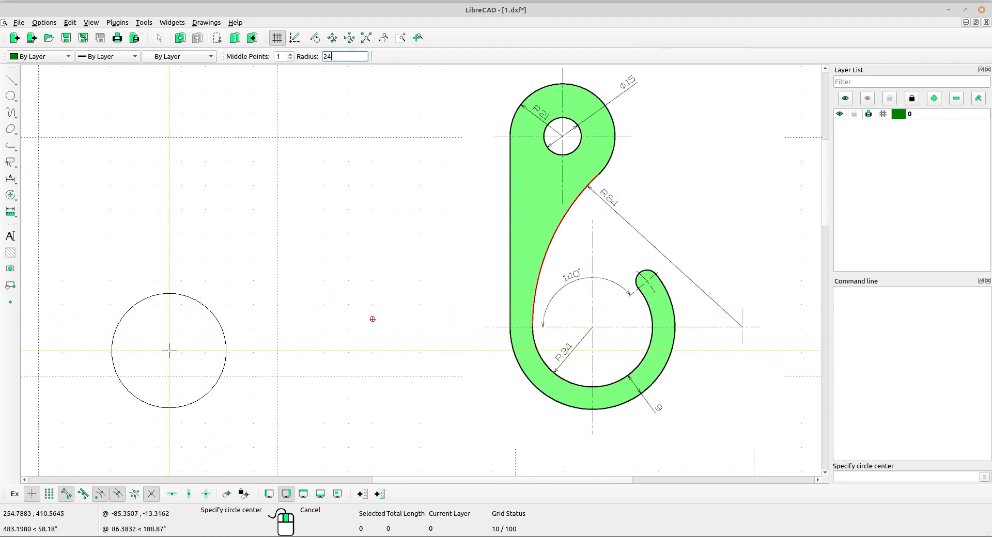
click(169, 351)
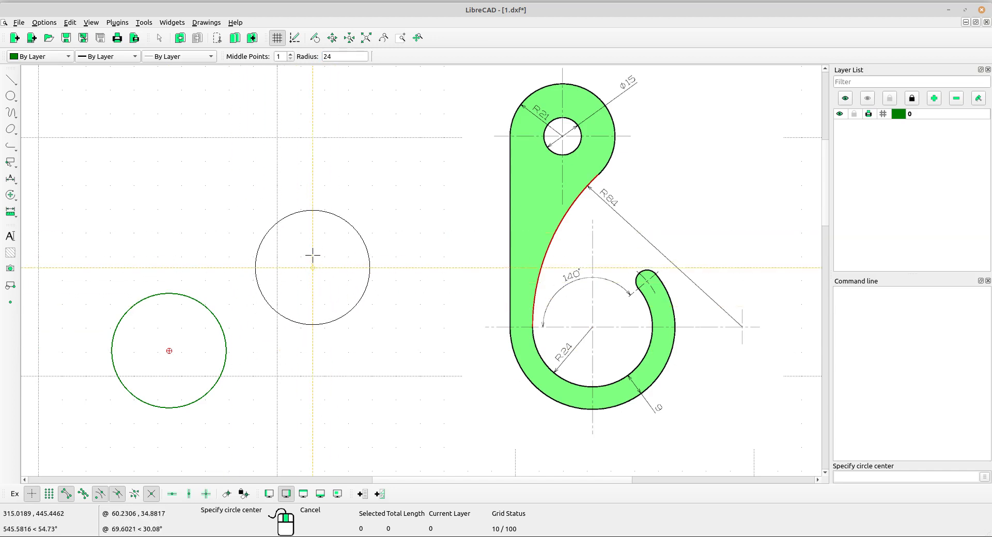
right_click(312, 231)
Create one concentric parallel copy outside the radius 24 circle at a distance of 9
scroll(782, 404, up, 4)
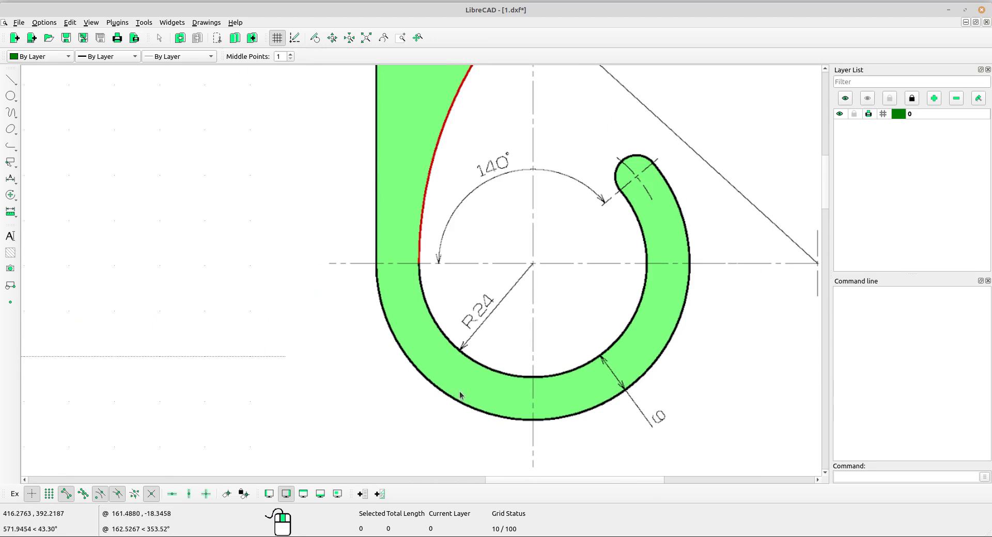
scroll(244, 233, down, 3)
scroll(367, 278, up, 2)
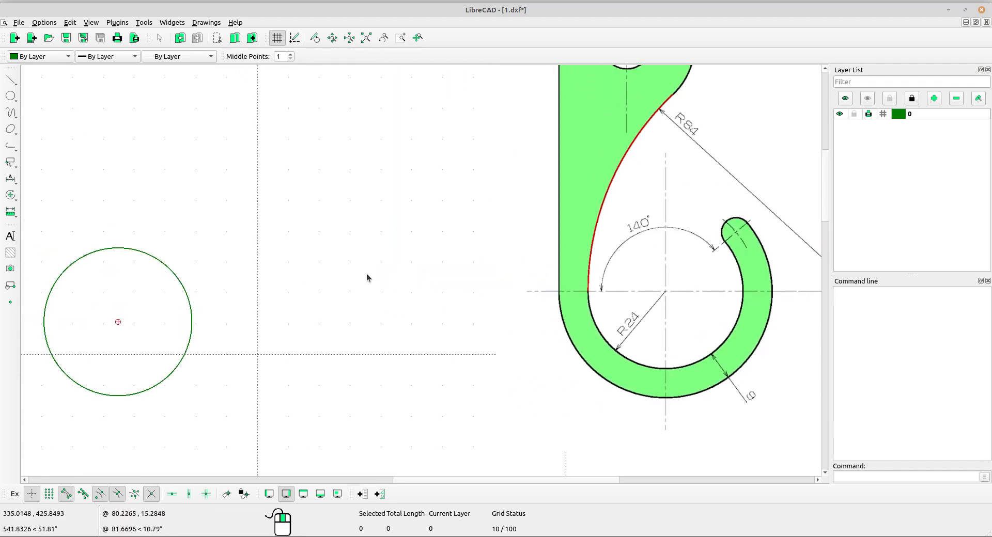
click(10, 79)
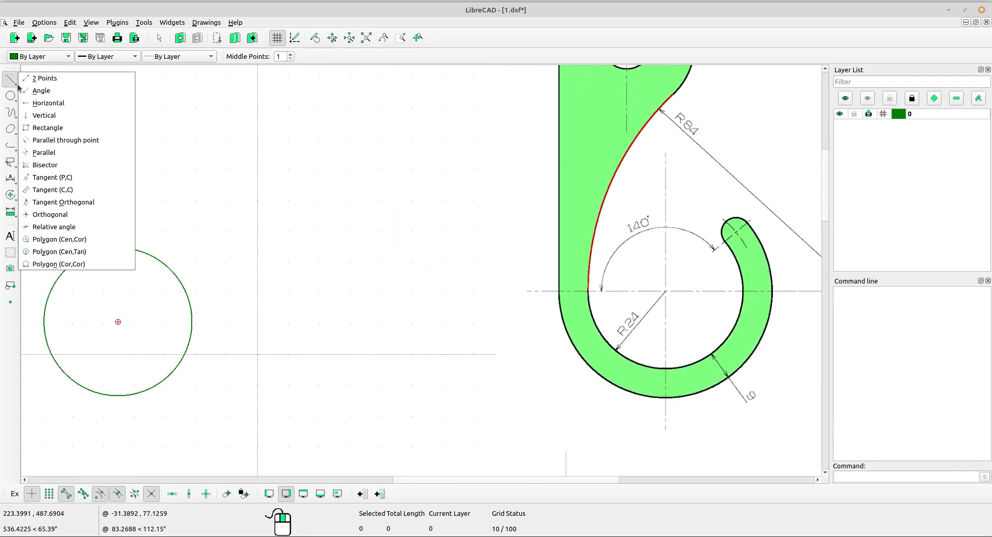
click(51, 152)
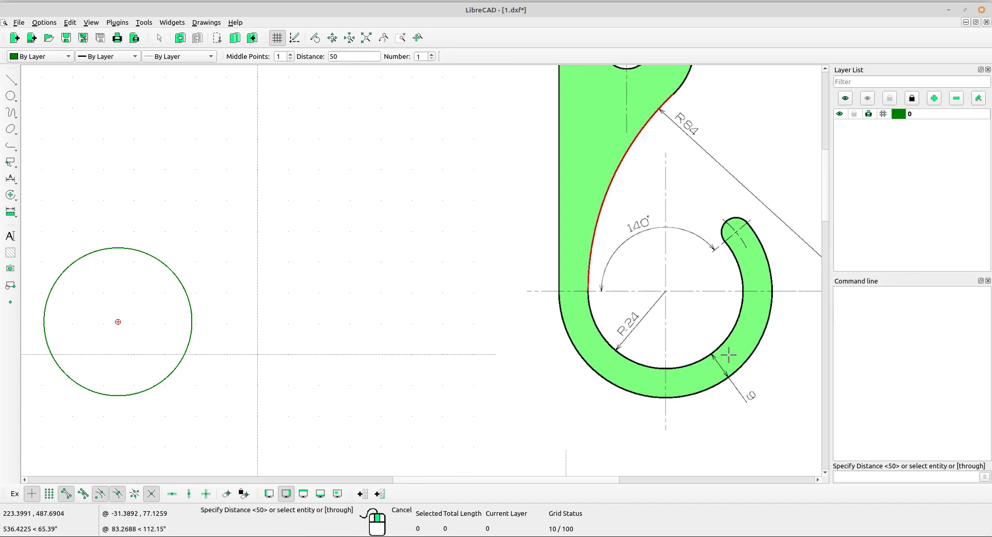
scroll(725, 362, up, 2)
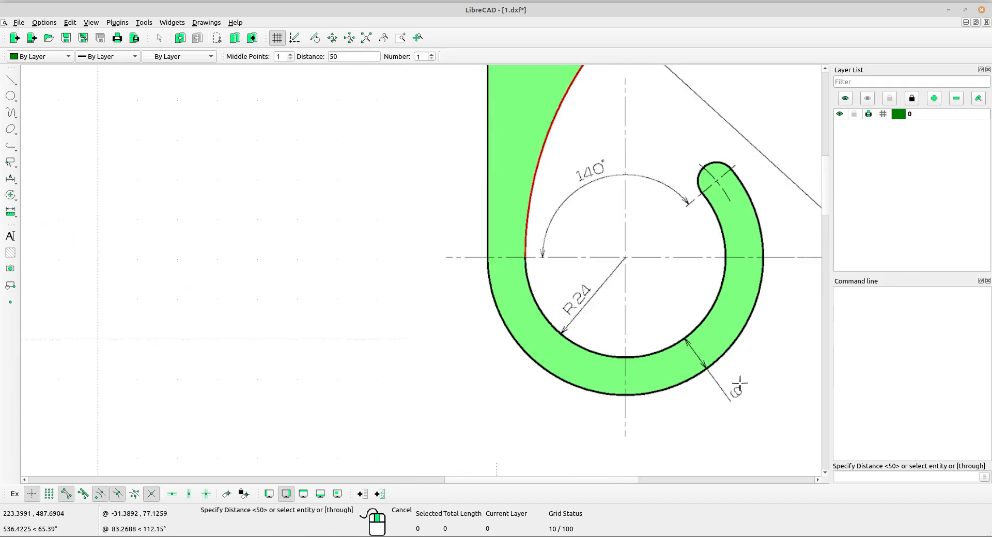
scroll(673, 335, down, 6)
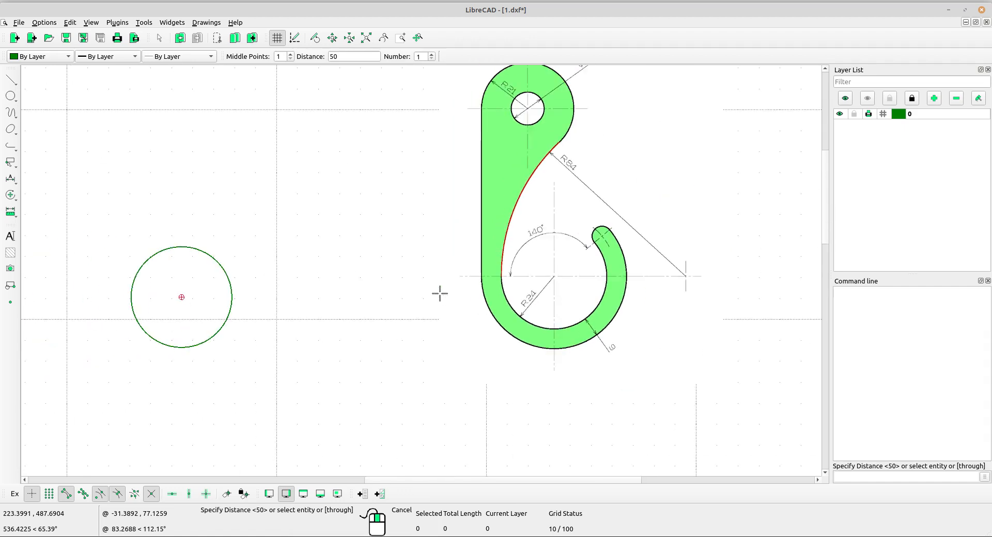
middle_drag(440, 294, 481, 374)
drag(347, 56, 322, 54)
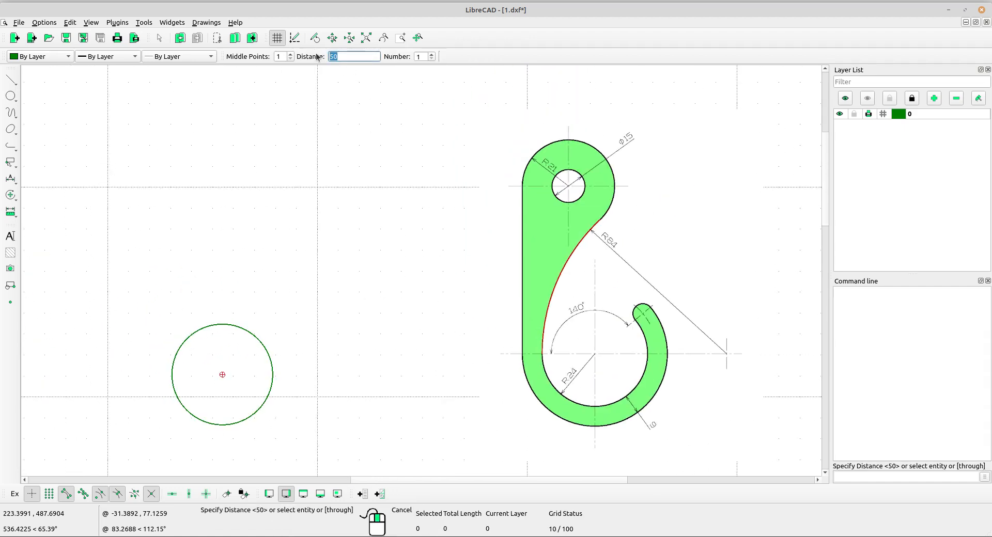
text(9)
key(Return)
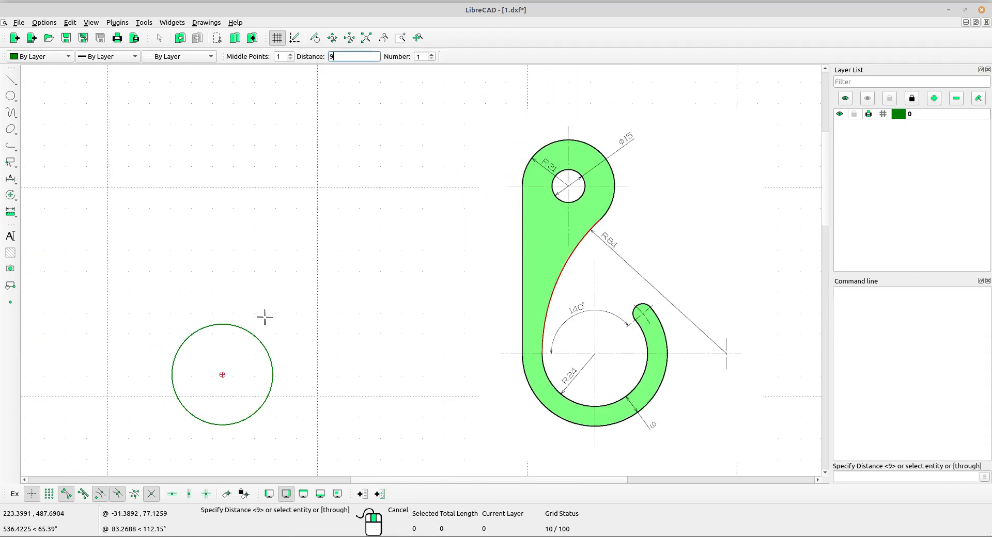
click(259, 332)
middle_drag(330, 370, 339, 321)
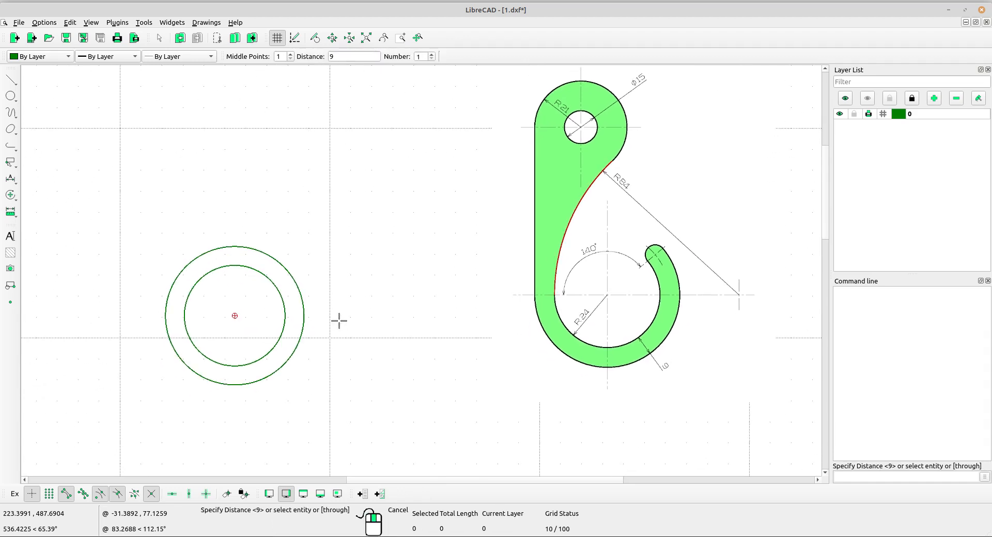
scroll(333, 314, up, 1)
right_click(337, 277)
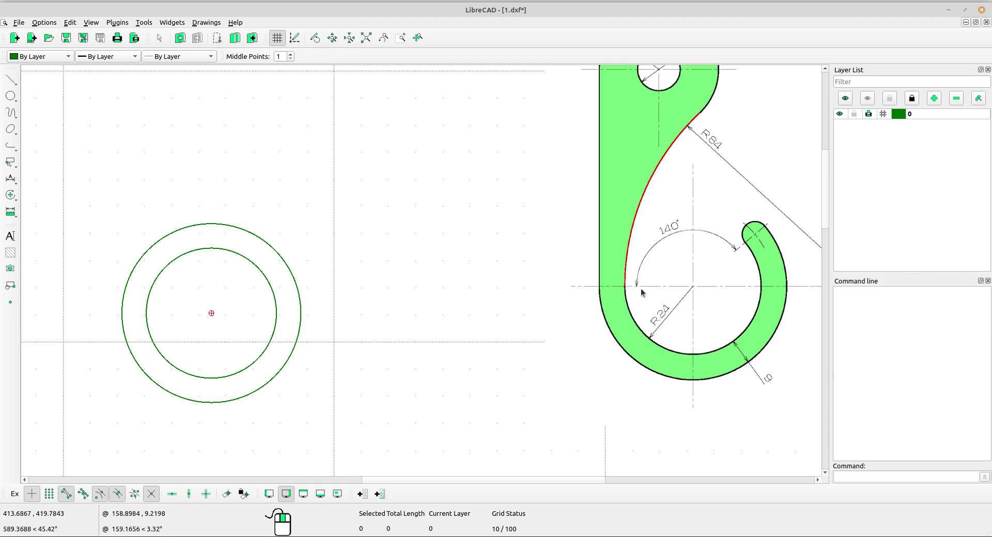
Draw a horizontal line of length 150, placed by its middle on the center of the two concentric circles
middle_drag(600, 285, 489, 279)
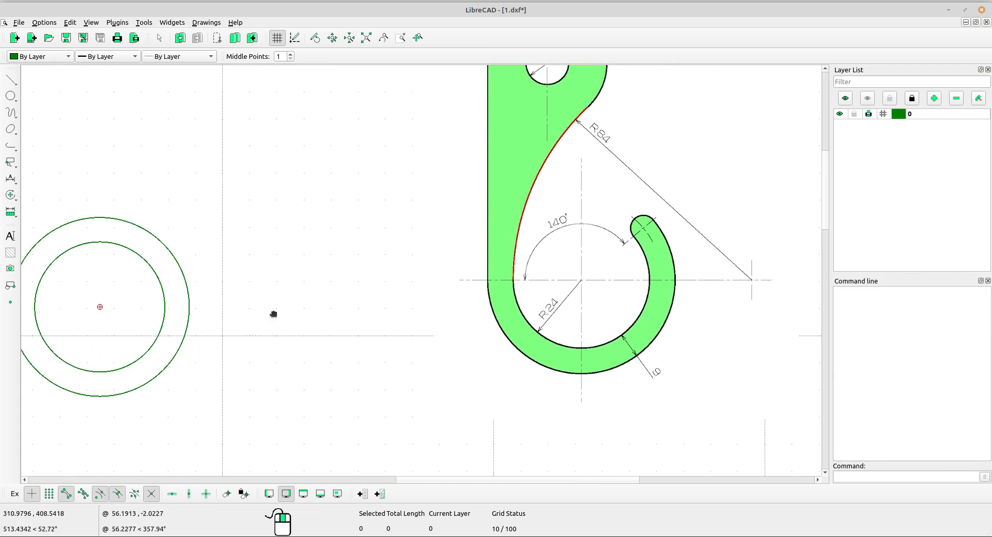
middle_drag(272, 314, 412, 315)
click(9, 81)
click(47, 103)
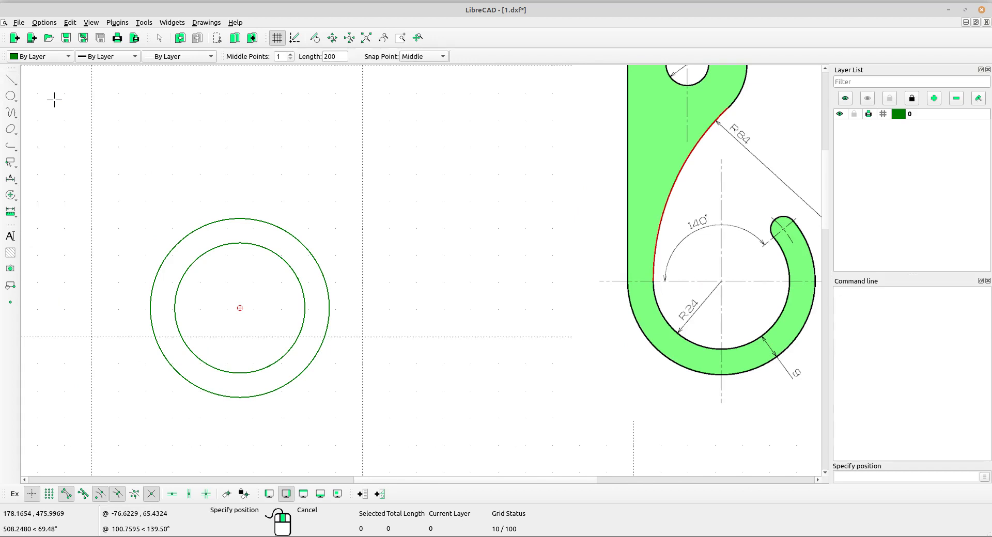
drag(338, 57, 309, 59)
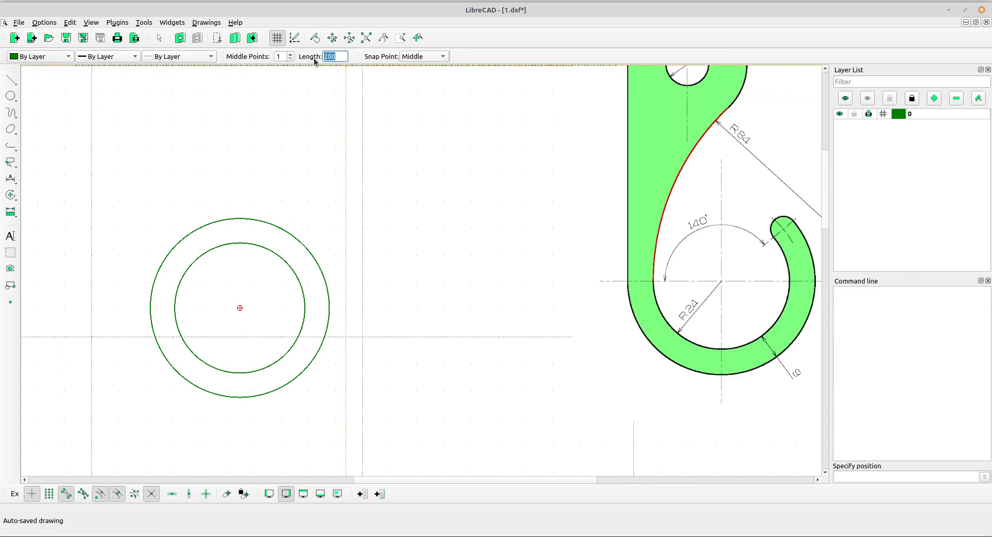
text(150)
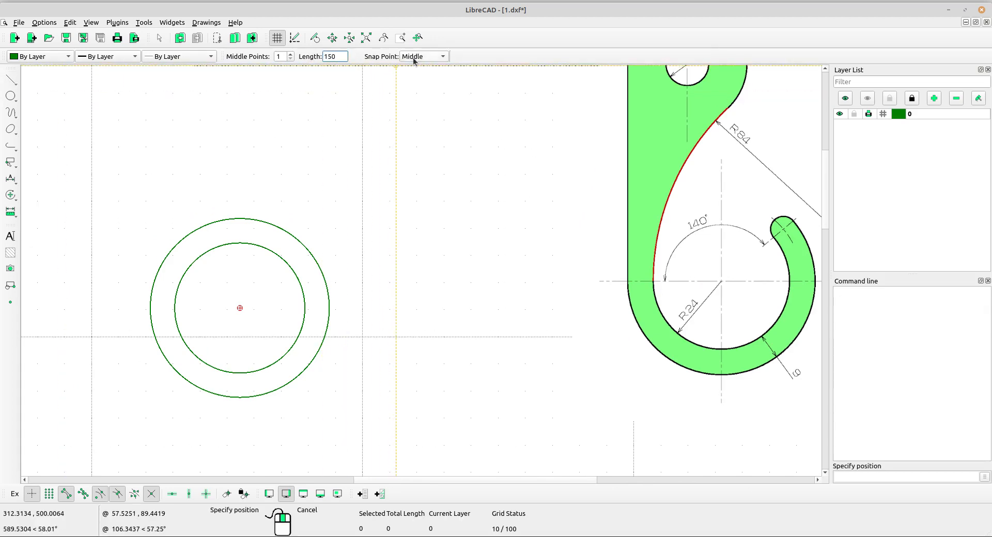
click(423, 56)
click(421, 60)
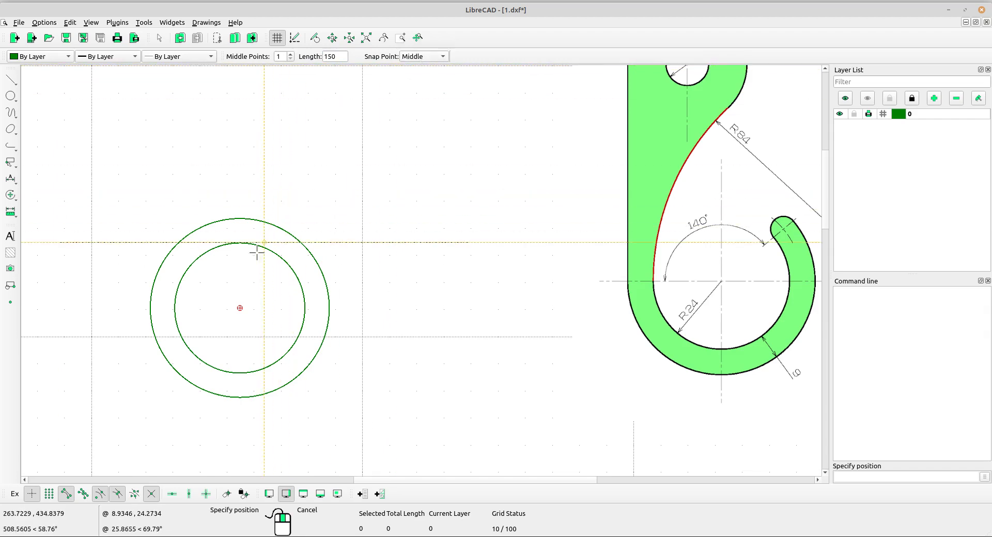
click(239, 309)
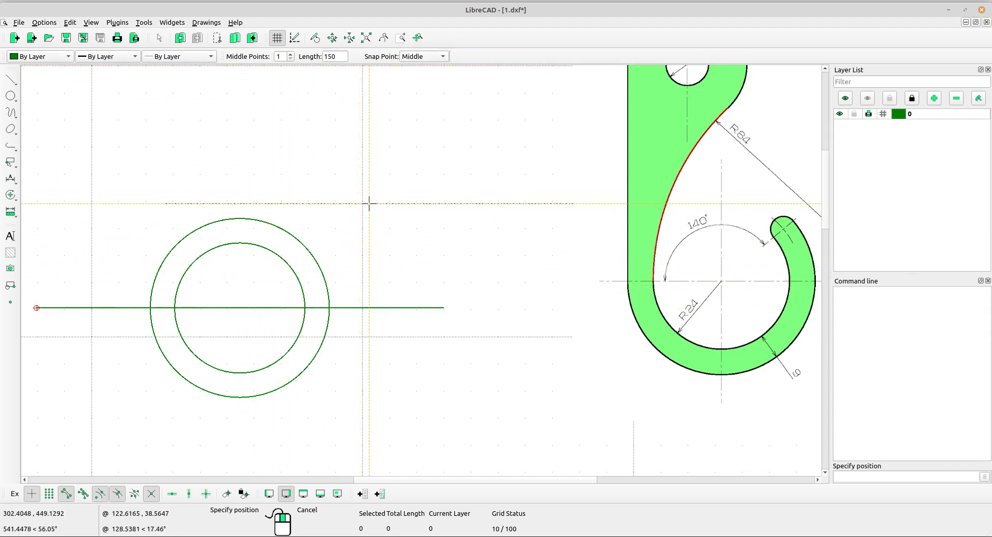
key(Escape)
Rotate a copy of the horizontal line by -140° about the circles' center, keeping the original and using its left end as reference point
scroll(328, 267, down, 2)
scroll(459, 317, up, 2)
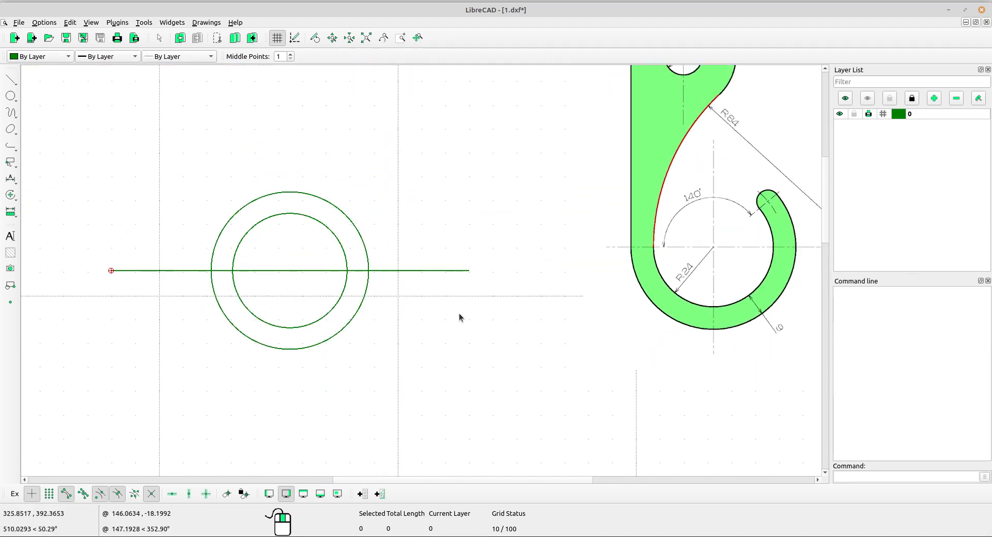
drag(460, 315, 433, 244)
middle_drag(421, 263, 434, 326)
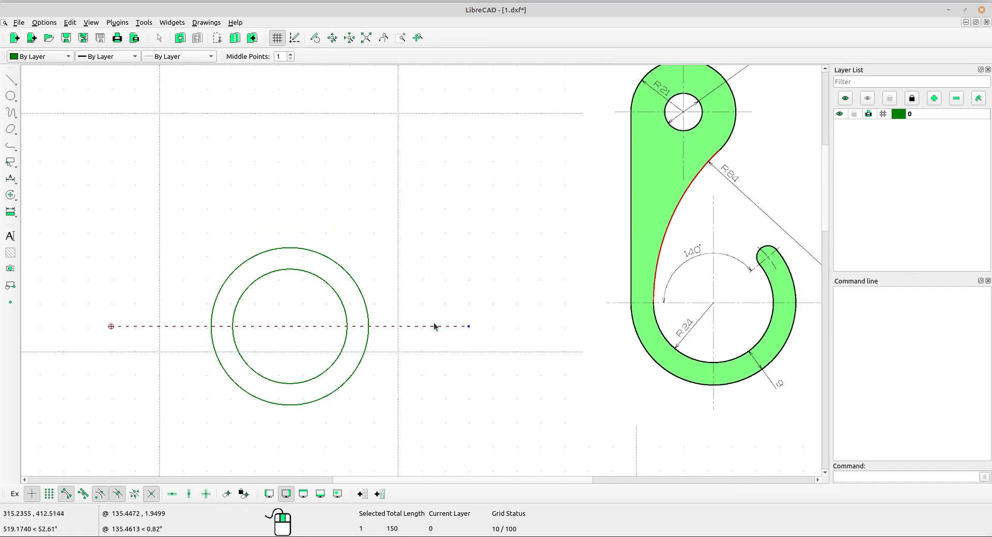
click(10, 194)
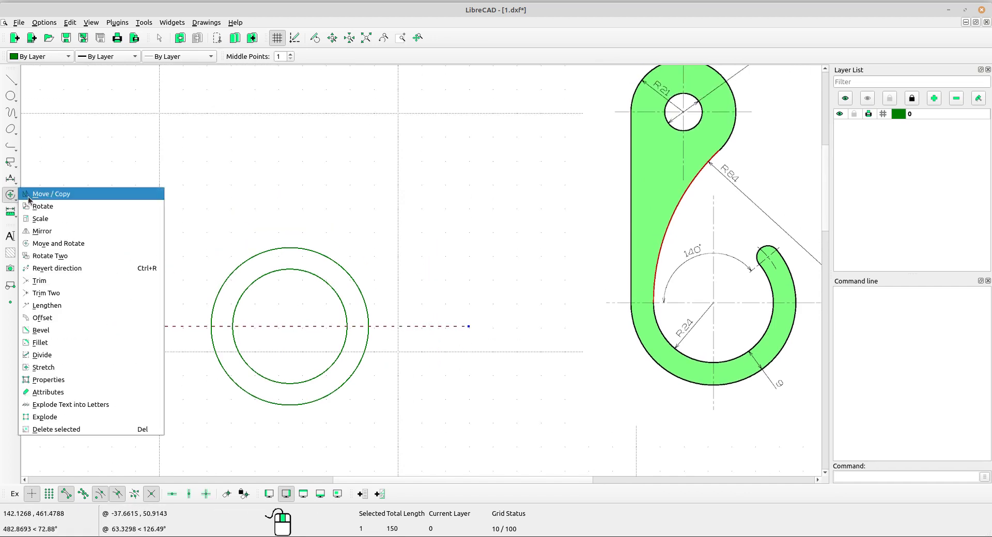
click(41, 206)
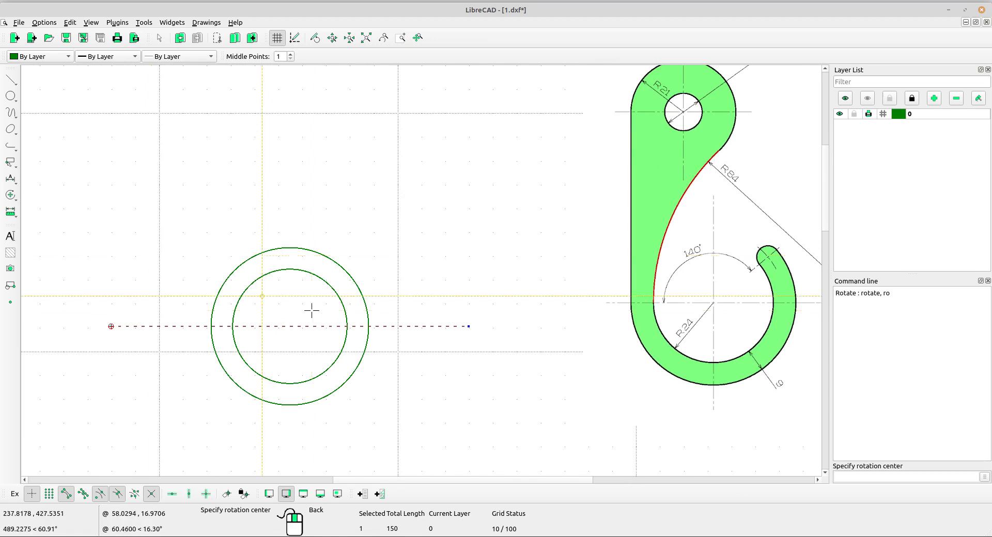
click(285, 327)
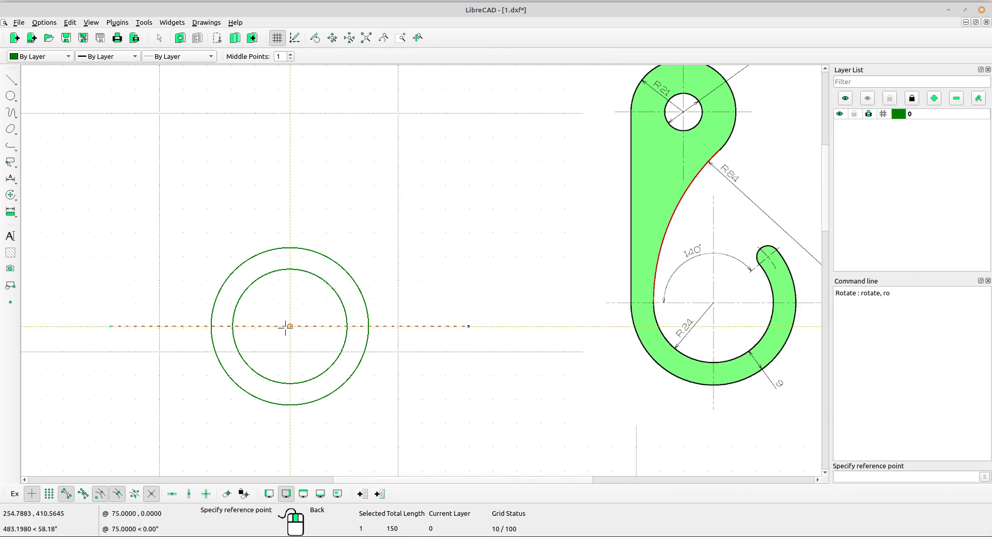
scroll(288, 326, down, 1)
scroll(288, 326, up, 1)
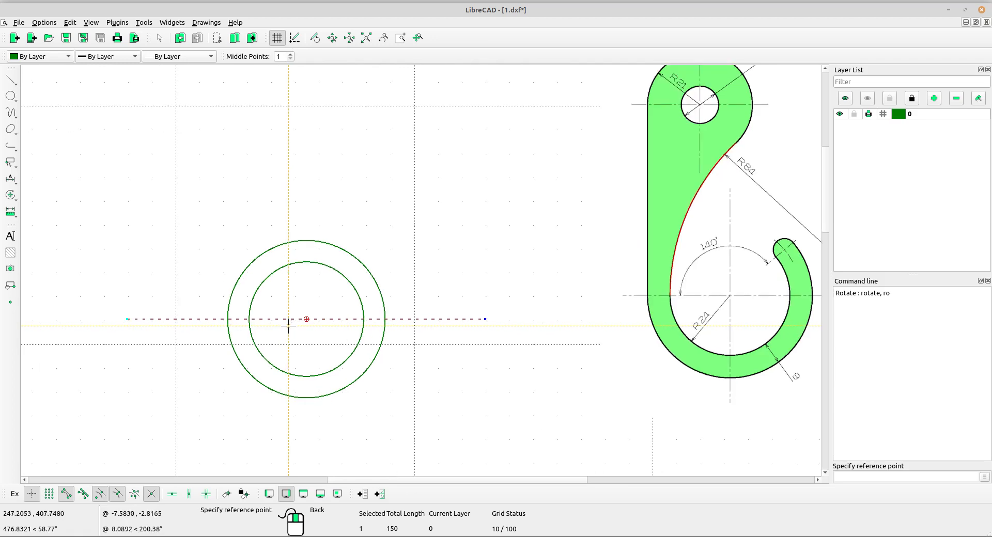
click(121, 318)
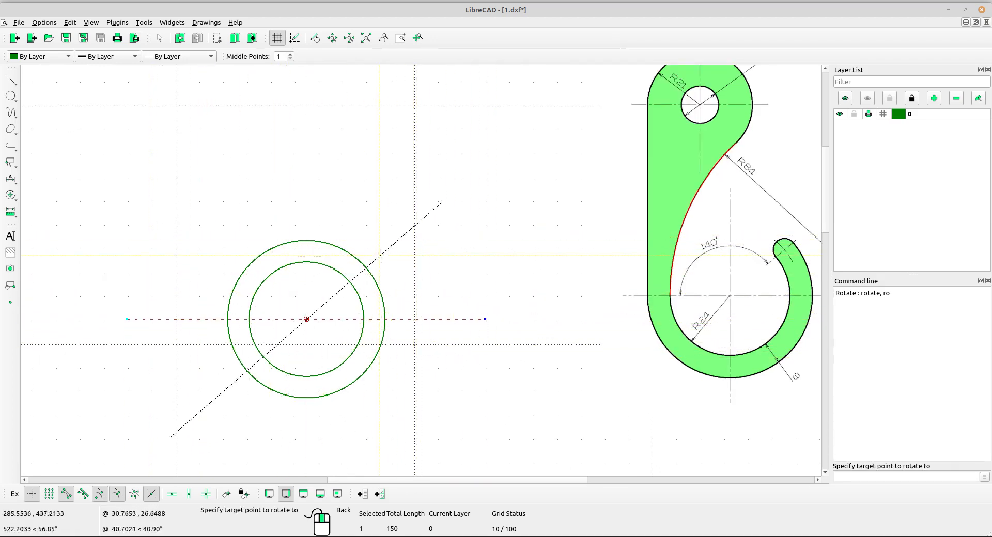
scroll(690, 292, up, 1)
middle_drag(690, 293, 364, 300)
scroll(383, 269, up, 3)
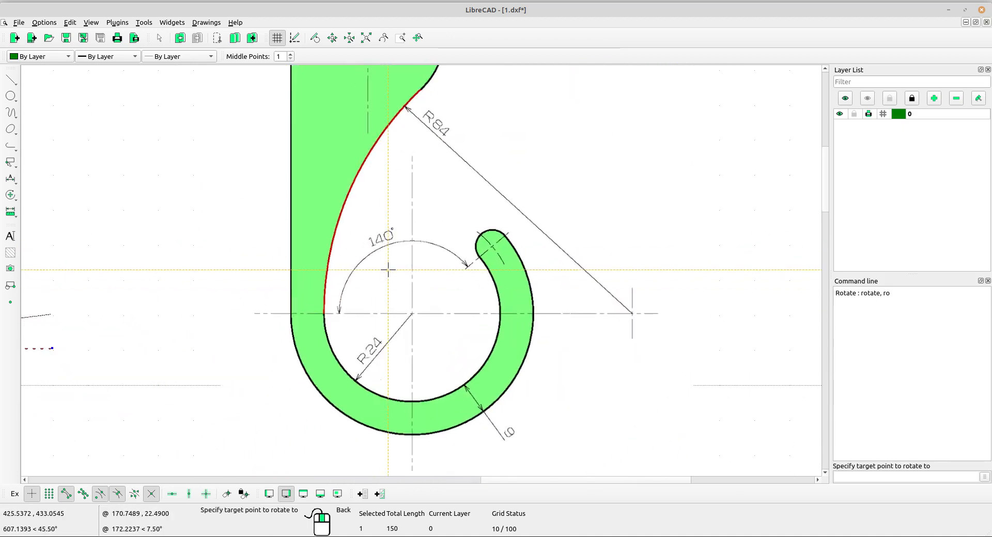
scroll(406, 242, down, 4)
middle_drag(149, 304, 570, 217)
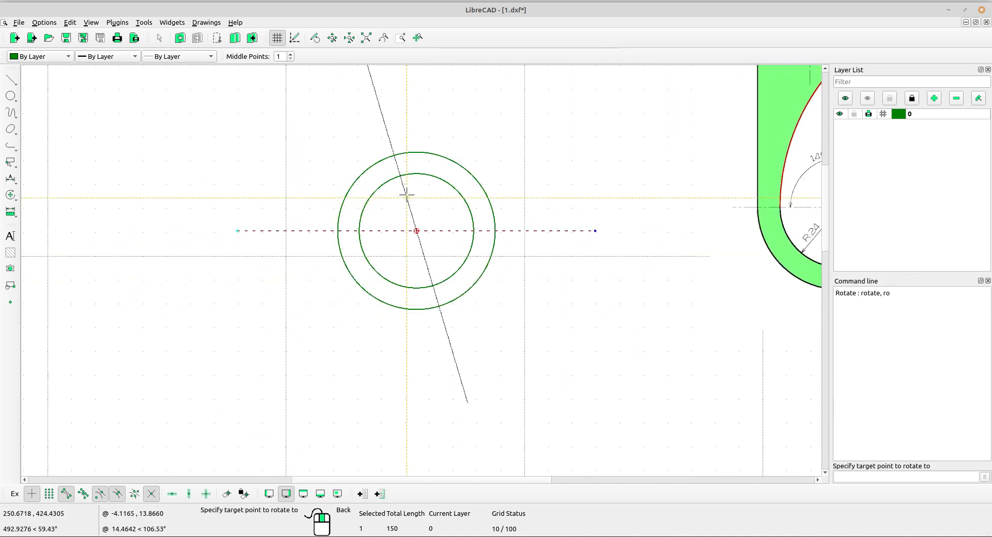
middle_drag(470, 180, 355, 286)
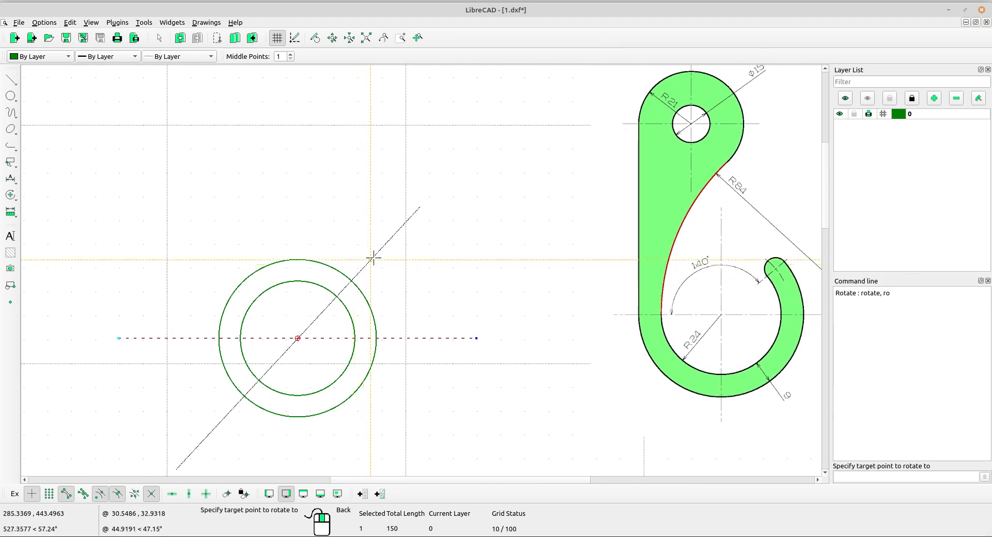
click(416, 253)
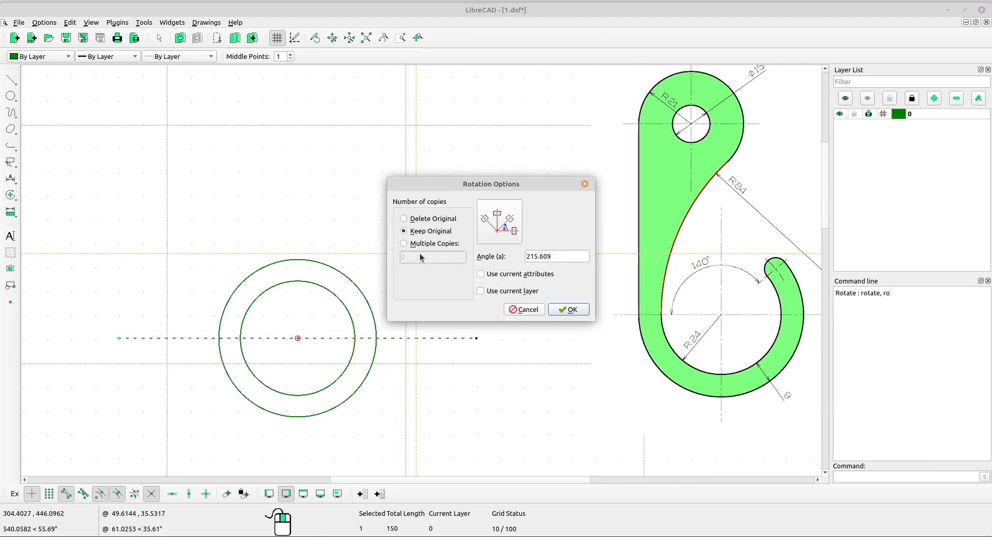
drag(573, 260, 513, 251)
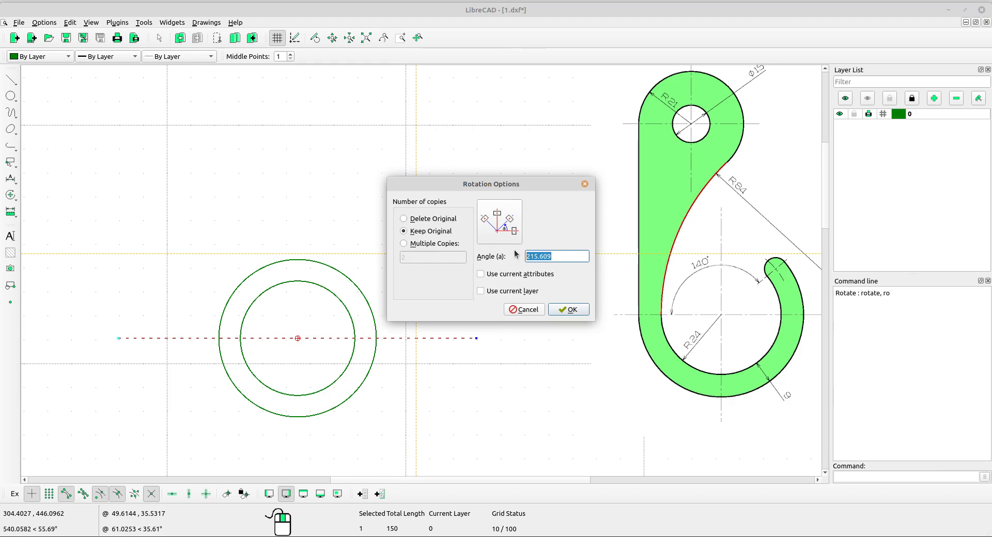
text(-140)
click(570, 310)
mouse_move(405, 305)
middle_down()
mouse_move(405, 268)
mouse_move(425, 283)
mouse_move(396, 291)
middle_up()
scroll(391, 289, up, 1)
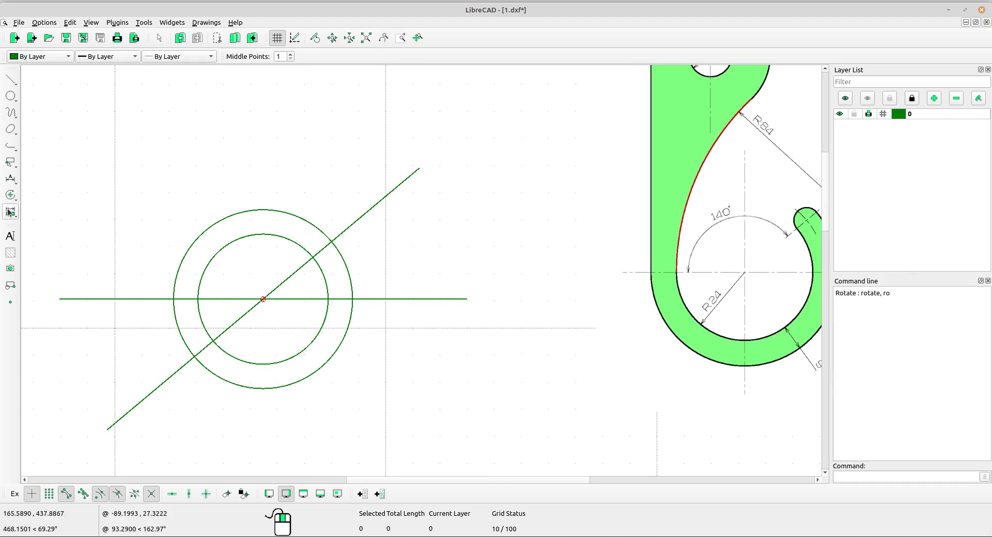
Divide the outer circle at its left intersection with the horizontal line and its upper-right intersection with the angled line
click(10, 195)
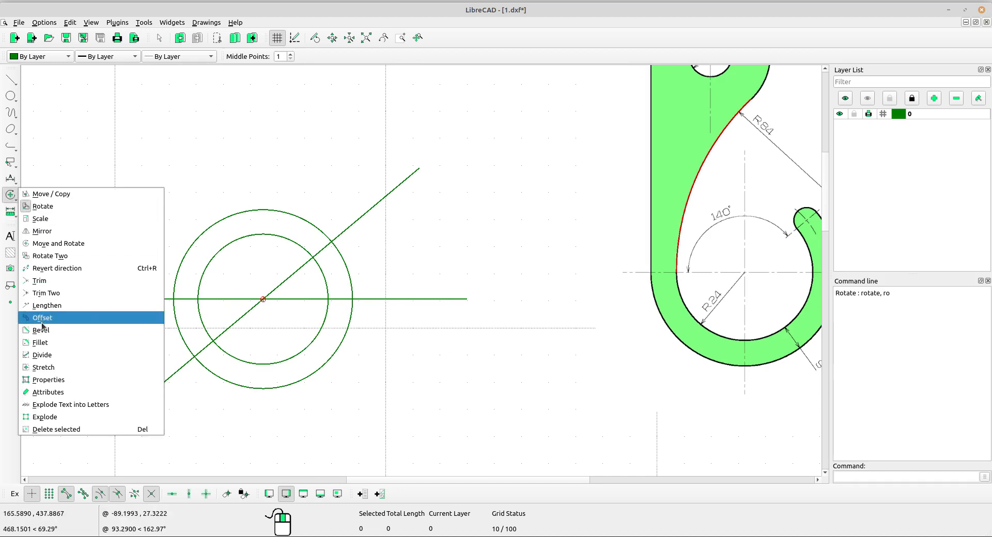
click(42, 355)
scroll(329, 320, up, 1)
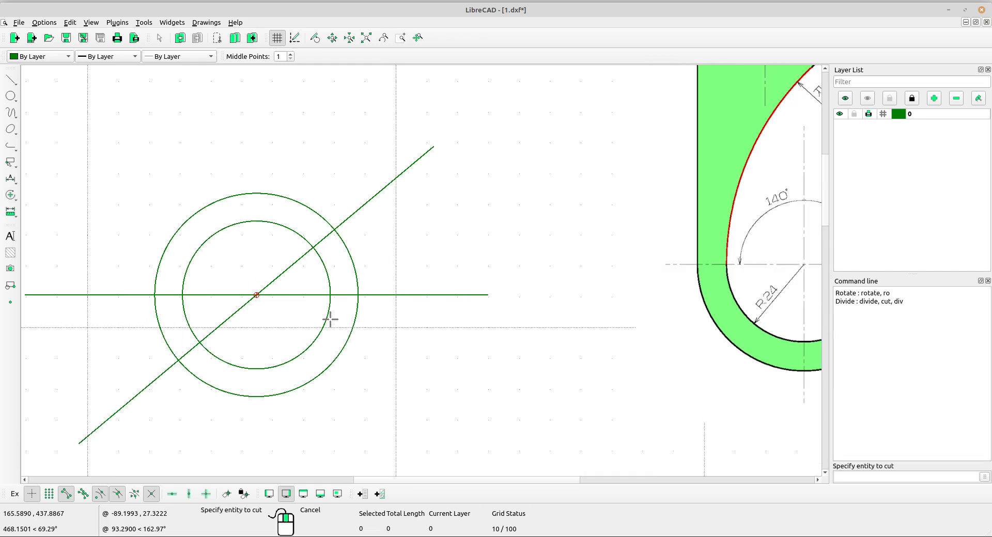
scroll(160, 277, up, 1)
click(167, 275)
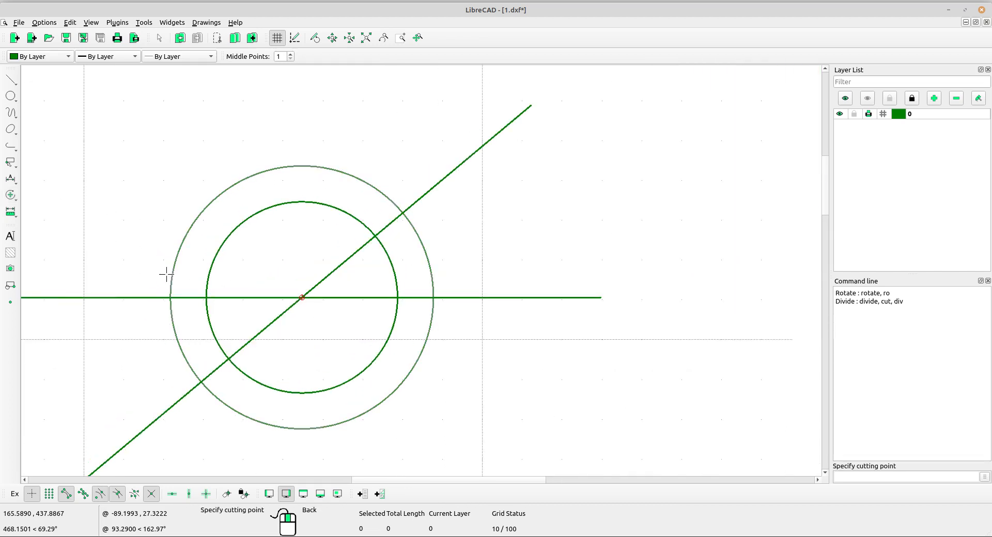
click(167, 297)
click(388, 196)
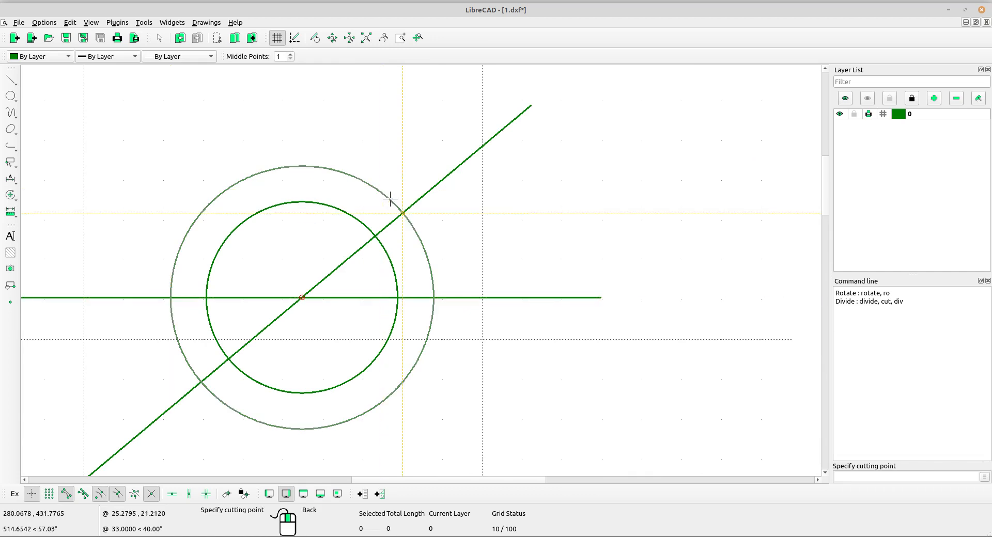
click(396, 209)
Divide the inner circle at its left intersection with the horizontal line and its upper-right intersection with the angled line
click(279, 207)
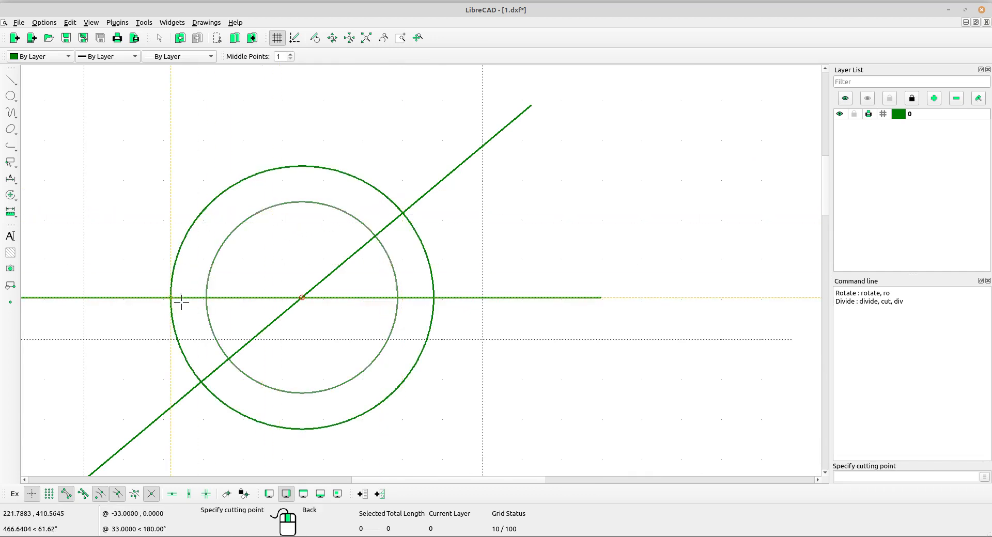
click(204, 299)
click(297, 203)
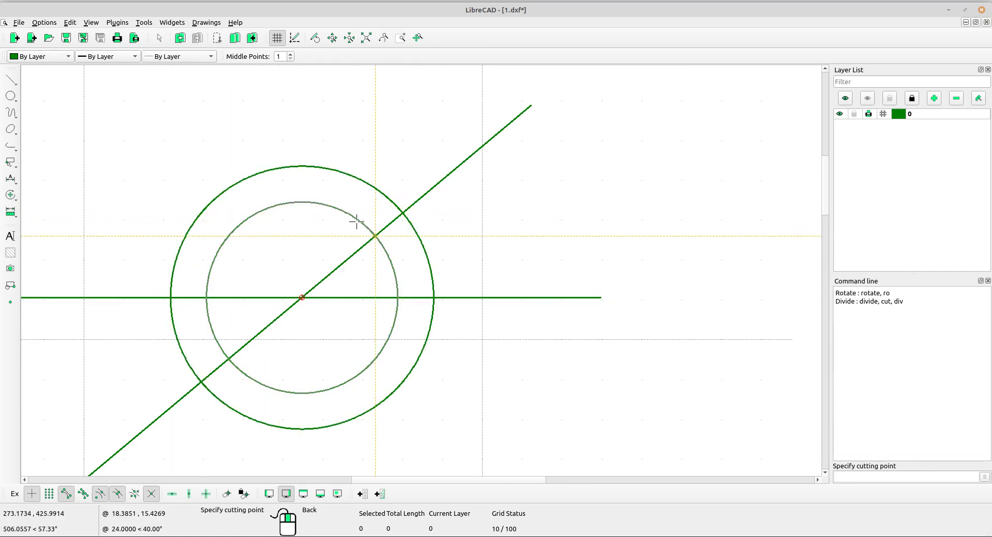
click(360, 227)
right_click(292, 232)
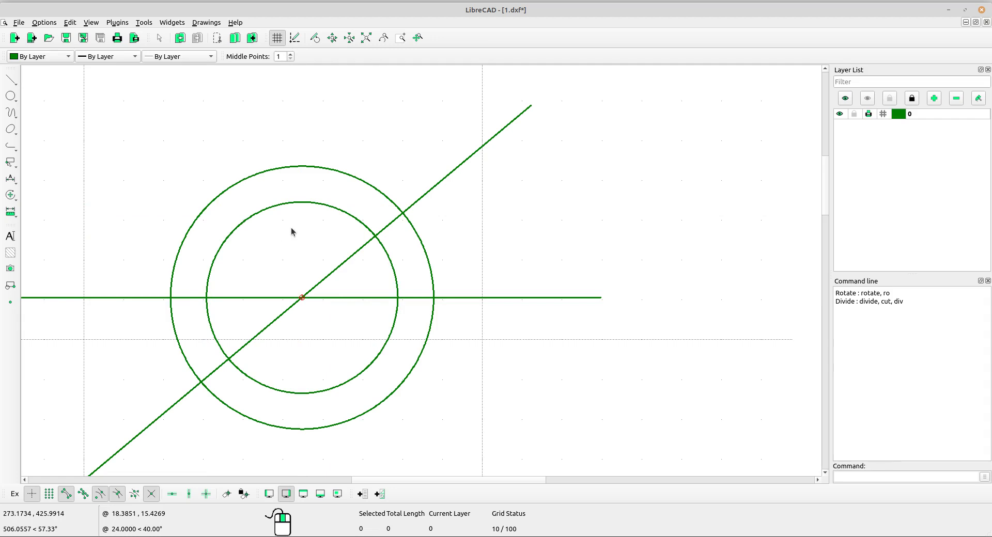
Delete the upper arcs of both circles between the left side of the horizontal line and the angled line
middle_drag(301, 232, 285, 224)
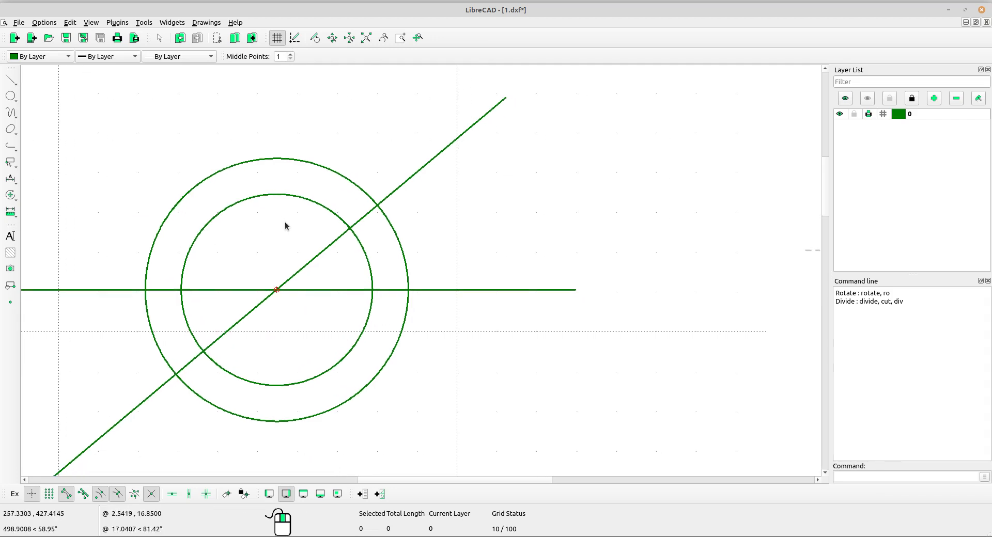
drag(261, 223, 157, 124)
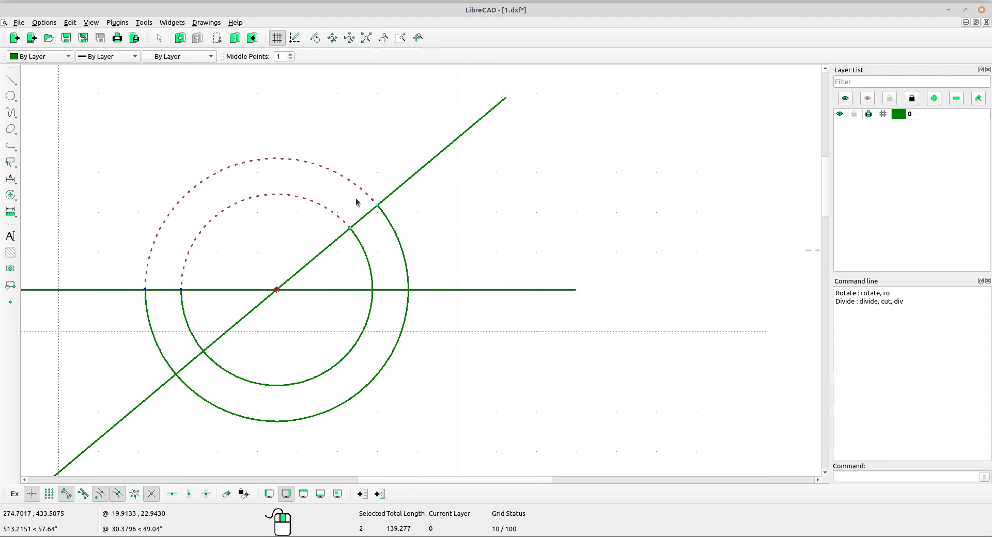
key(Delete)
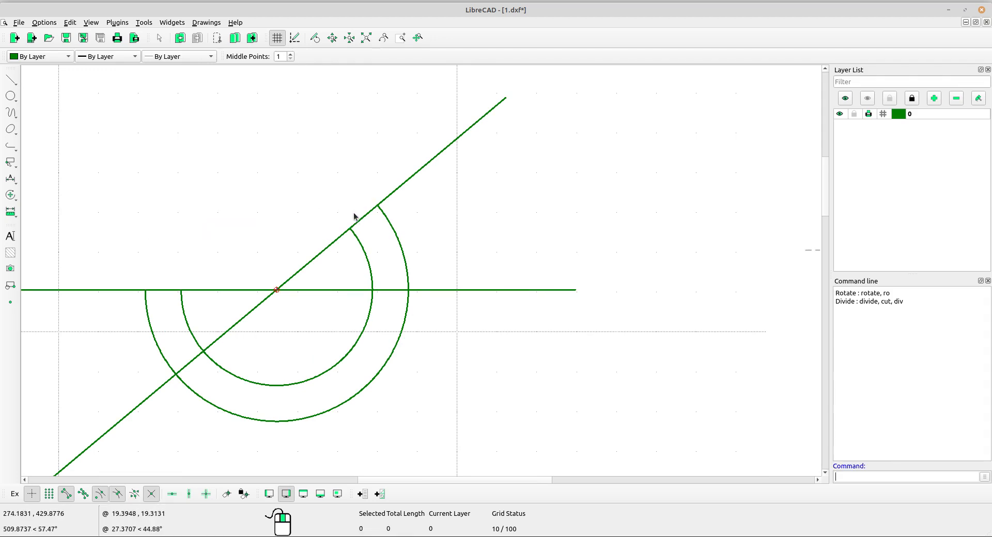
Draw a two-point circle between the upper-right ends of the inner and outer arcs on the angled line
scroll(361, 227, down, 4)
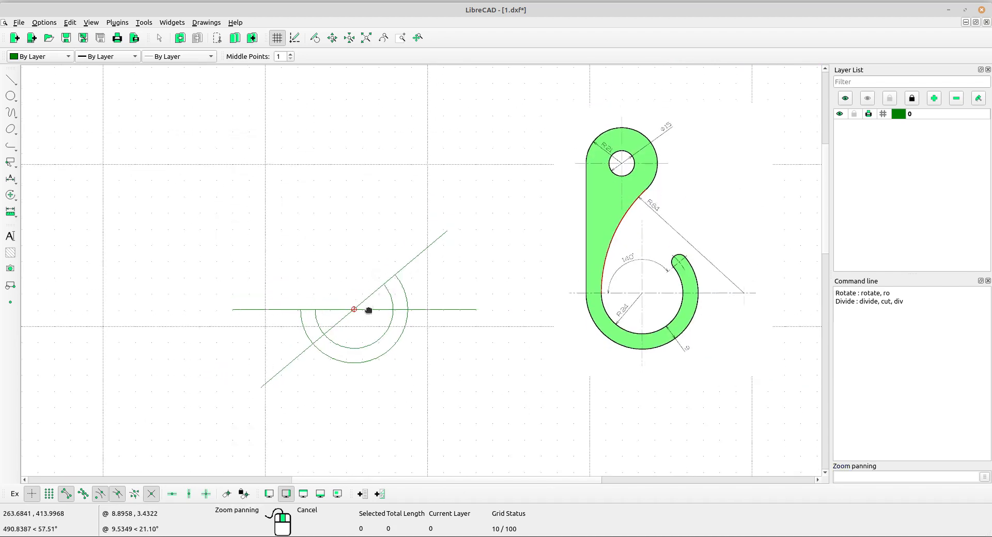
scroll(697, 289, up, 2)
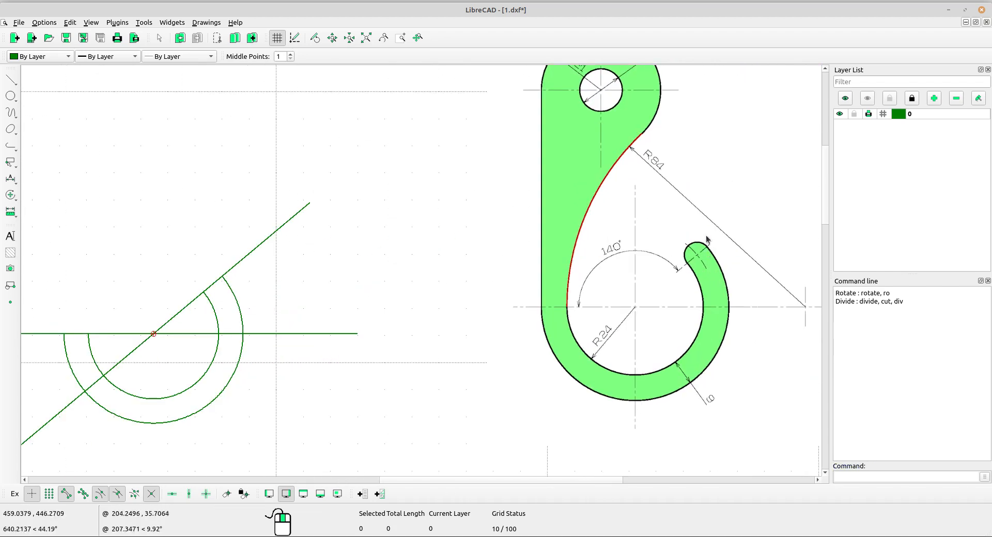
middle_drag(240, 331, 297, 332)
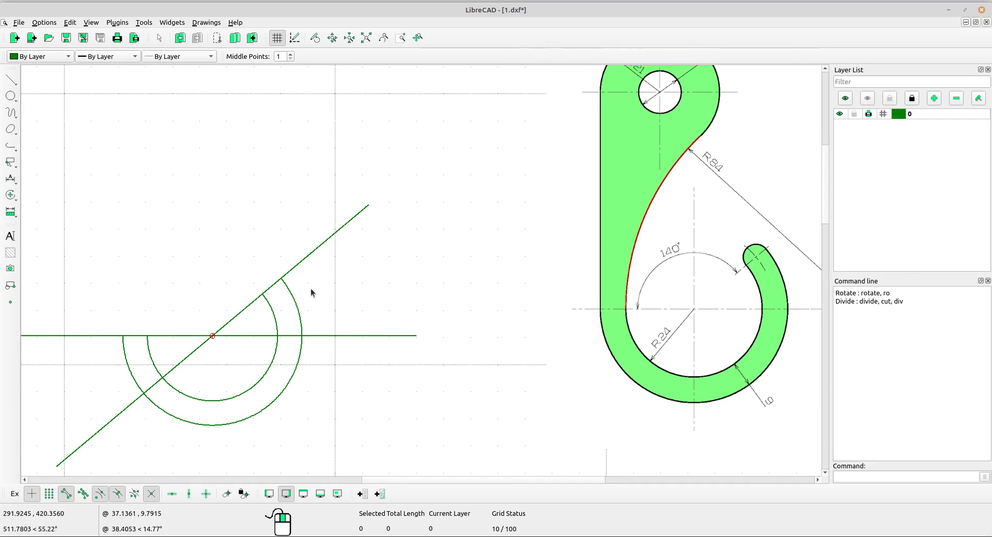
ctrl+scroll(290, 269, up, 1)
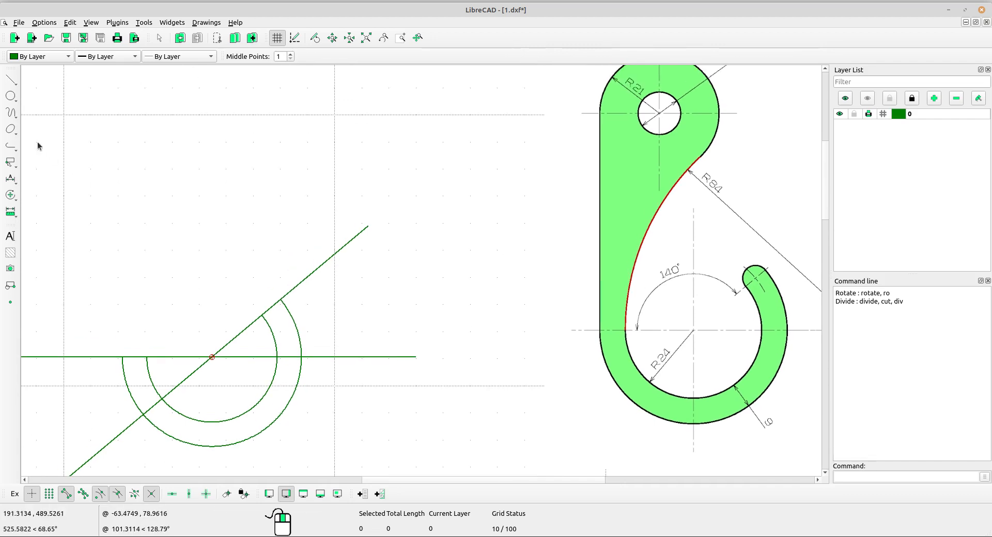
click(10, 96)
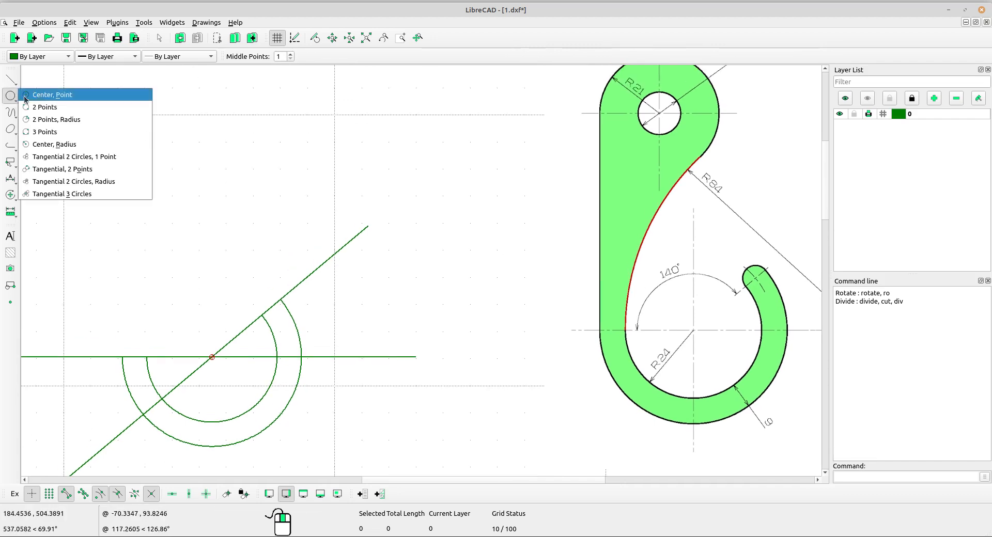
click(75, 108)
scroll(290, 326, up, 3)
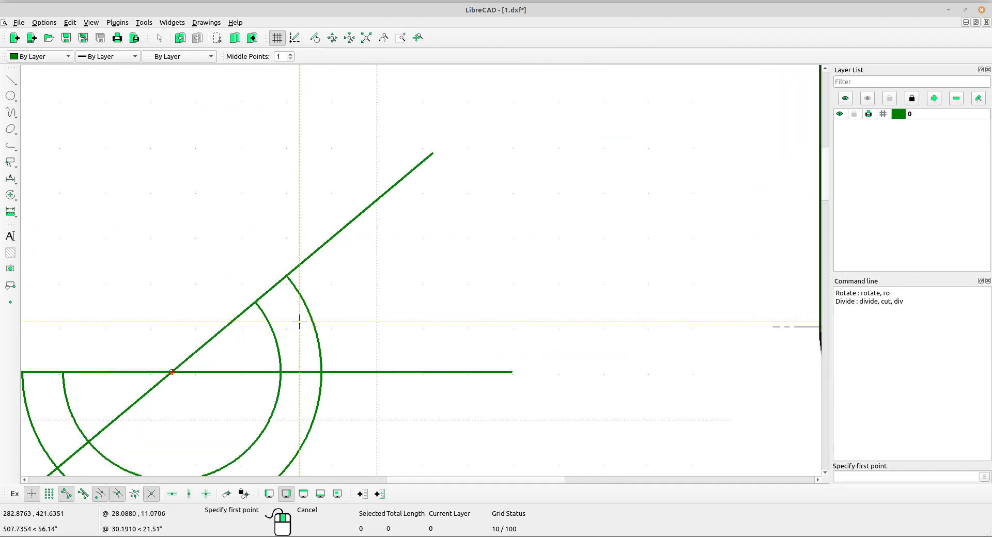
click(259, 303)
click(286, 278)
scroll(382, 270, down, 2)
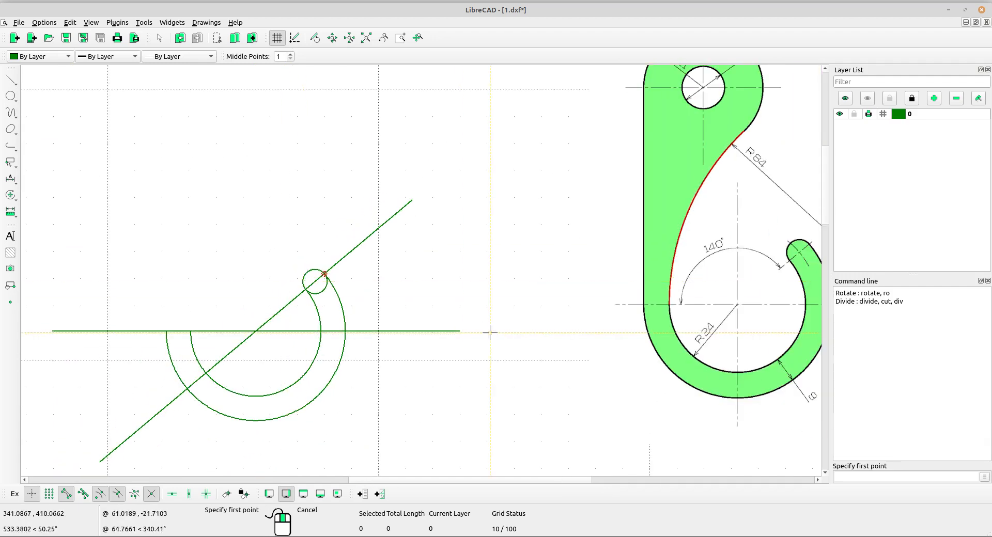
middle_drag(490, 333, 415, 340)
right_click(368, 286)
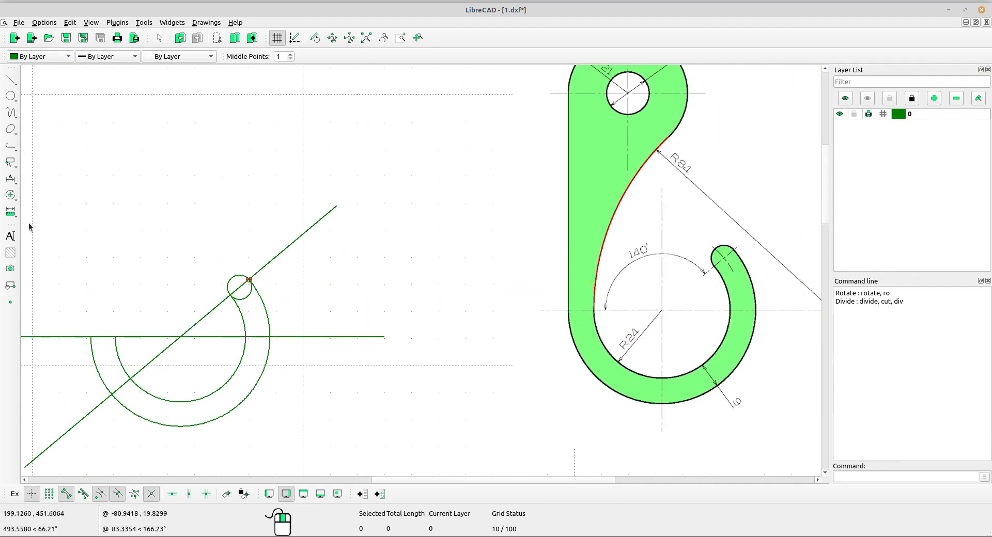
Trim the small circle to the angled line, keeping its upper-left half as the rounded hook tip
click(15, 198)
click(57, 280)
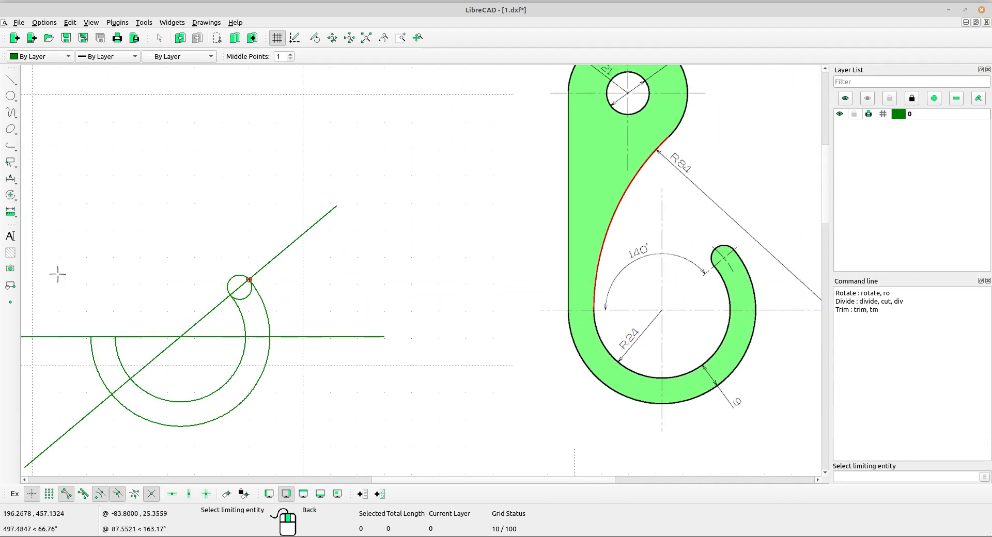
click(262, 268)
scroll(261, 274, up, 6)
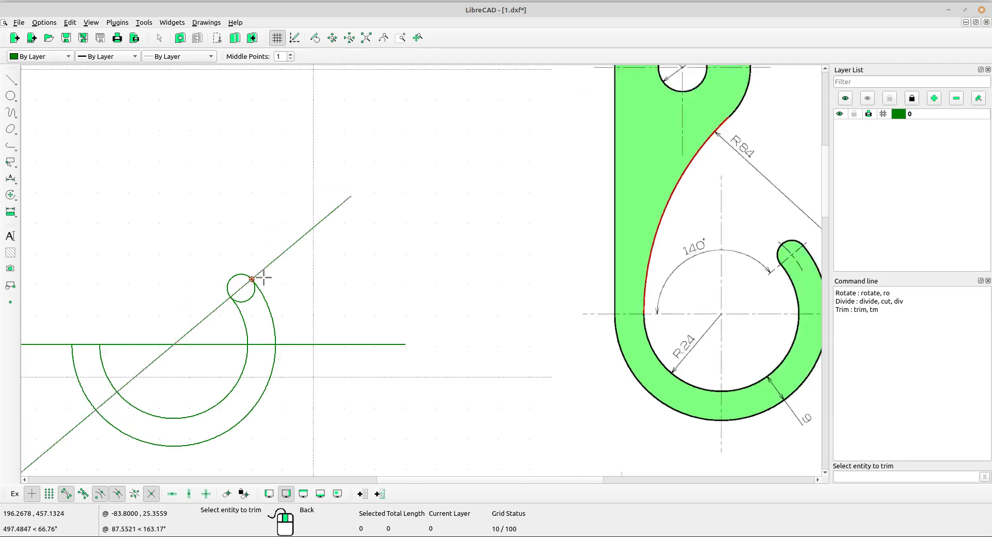
click(222, 324)
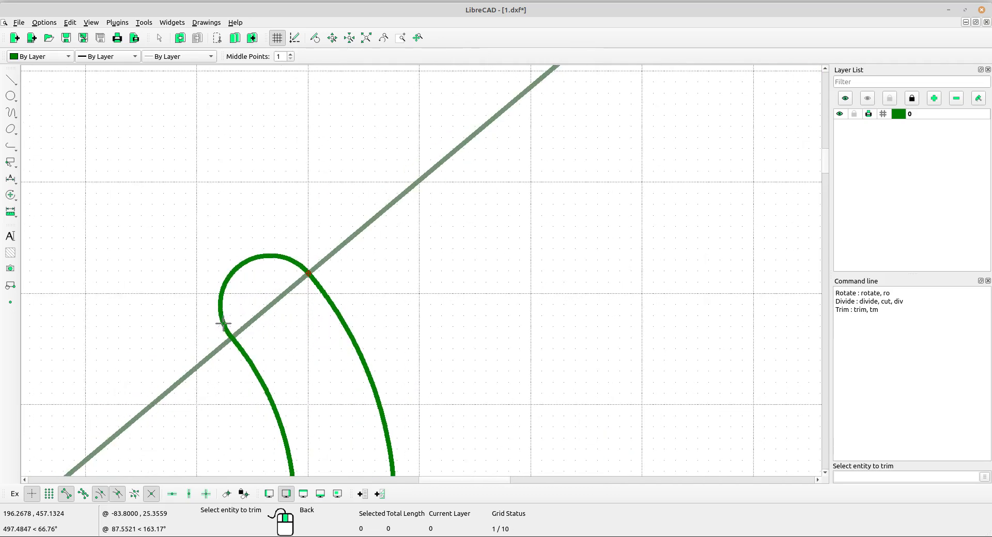
scroll(230, 316, down, 7)
right_click(422, 252)
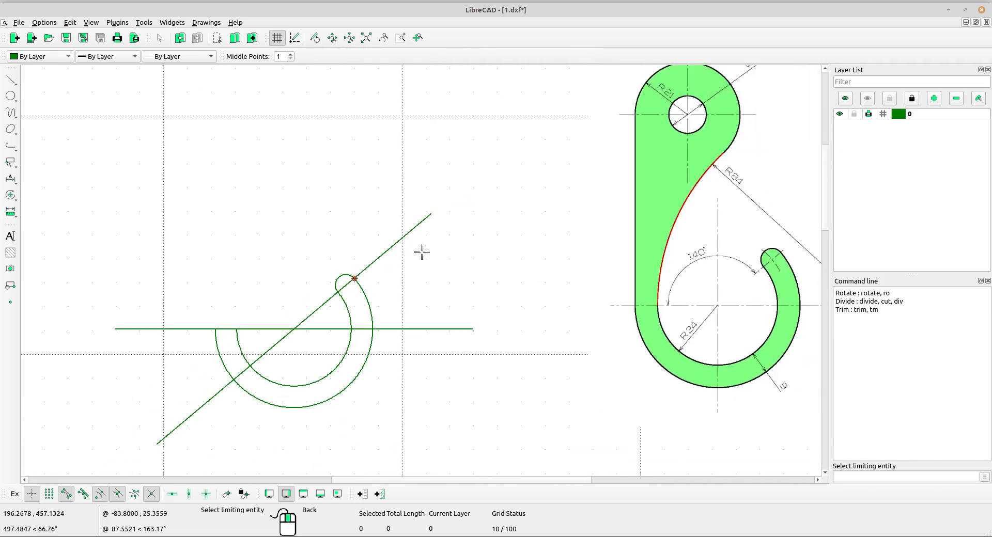
Examine the R84 arc on the reference drawing, including its start on the inner hook arc and its center point
right_click(422, 253)
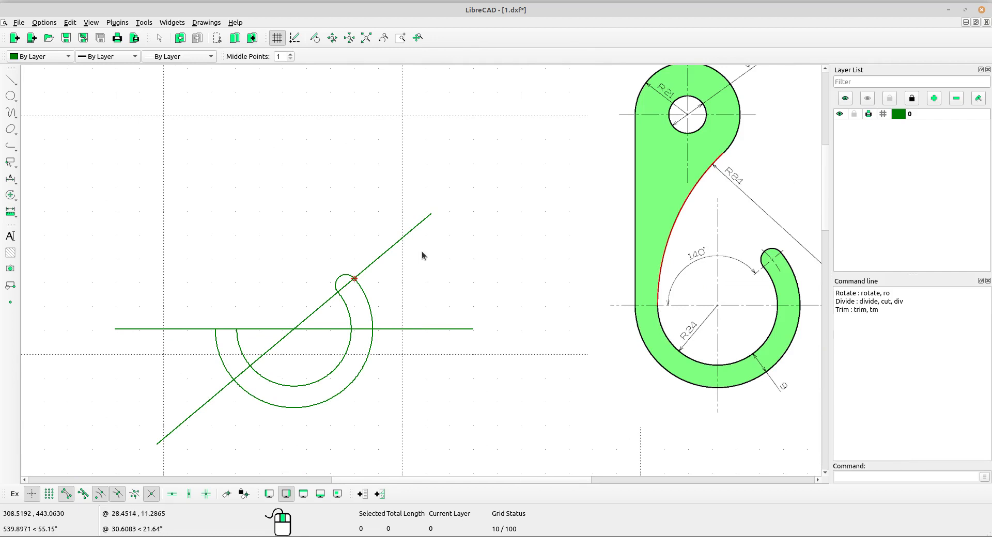
middle_drag(451, 337, 392, 334)
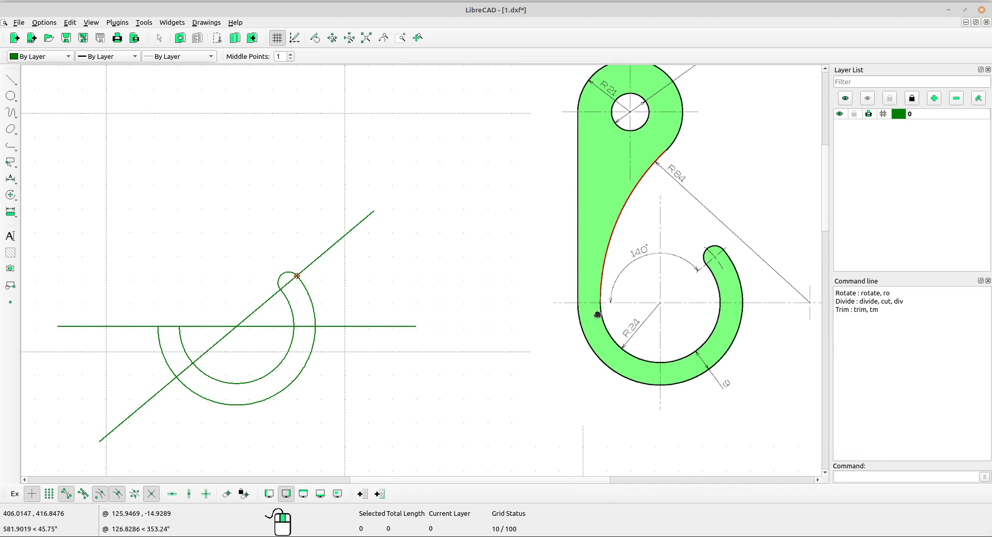
middle_drag(597, 314, 589, 327)
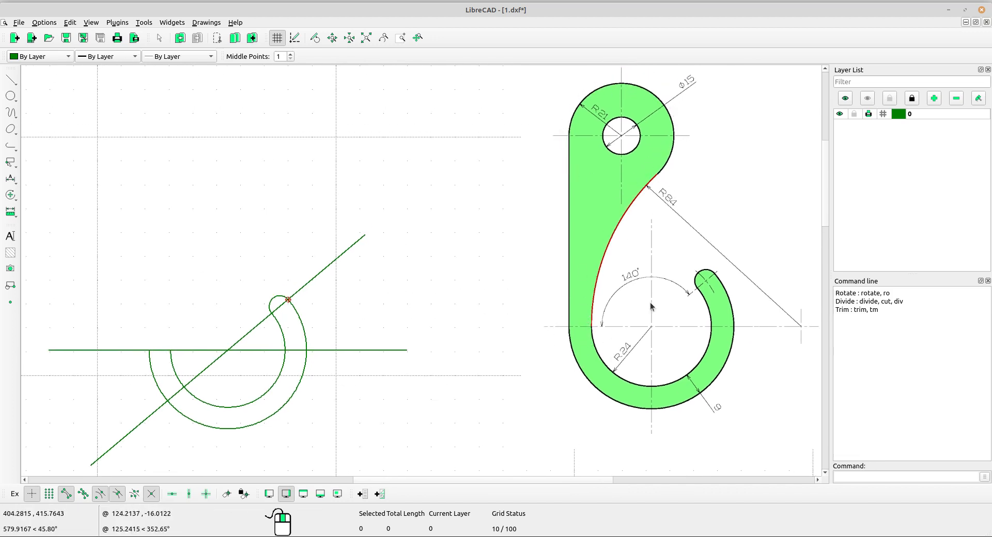
scroll(672, 244, down, 3)
middle_drag(811, 319, 766, 321)
scroll(574, 305, up, 2)
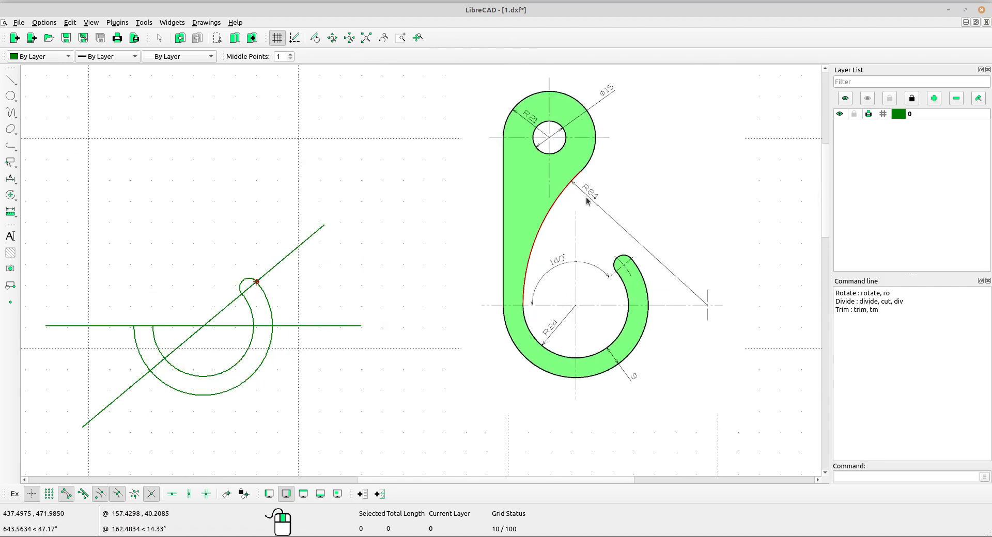
scroll(587, 200, up, 1)
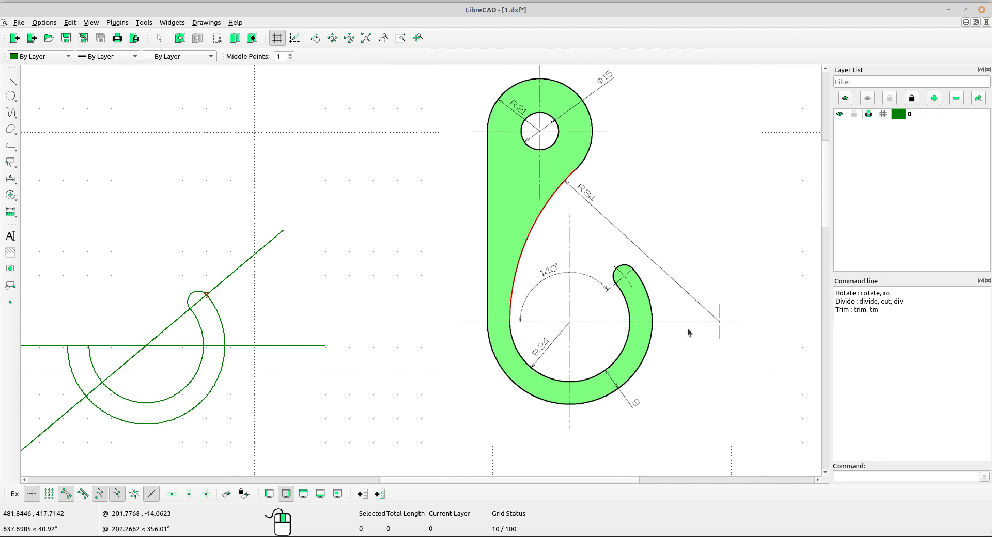
scroll(688, 333, up, 2)
middle_drag(664, 286, 664, 290)
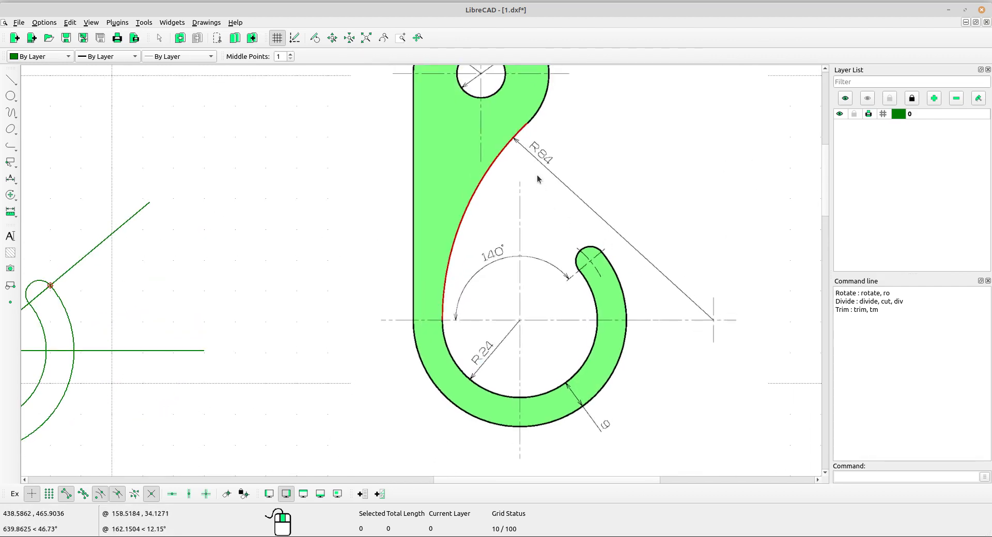
scroll(469, 276, down, 3)
middle_drag(495, 286, 534, 286)
scroll(543, 297, up, 1)
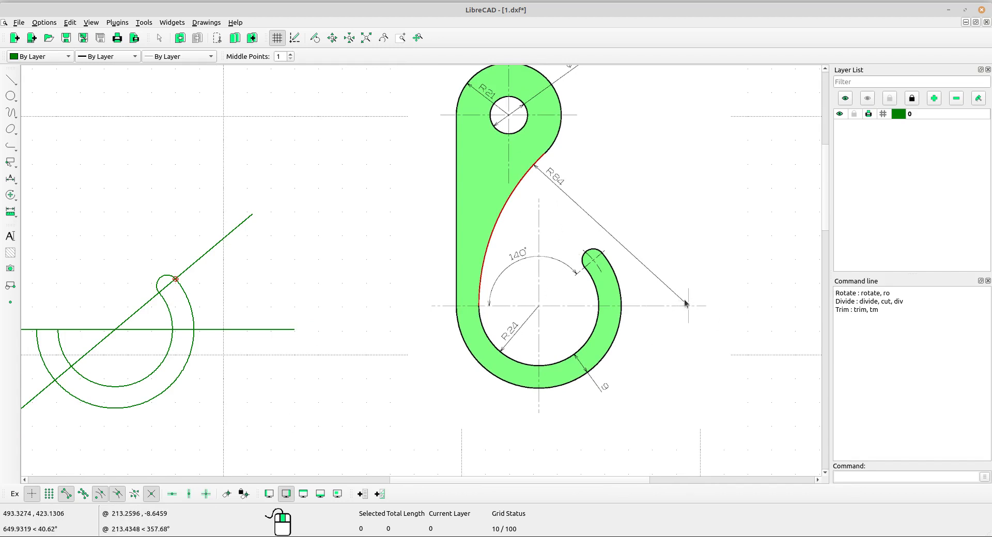
scroll(555, 181, up, 2)
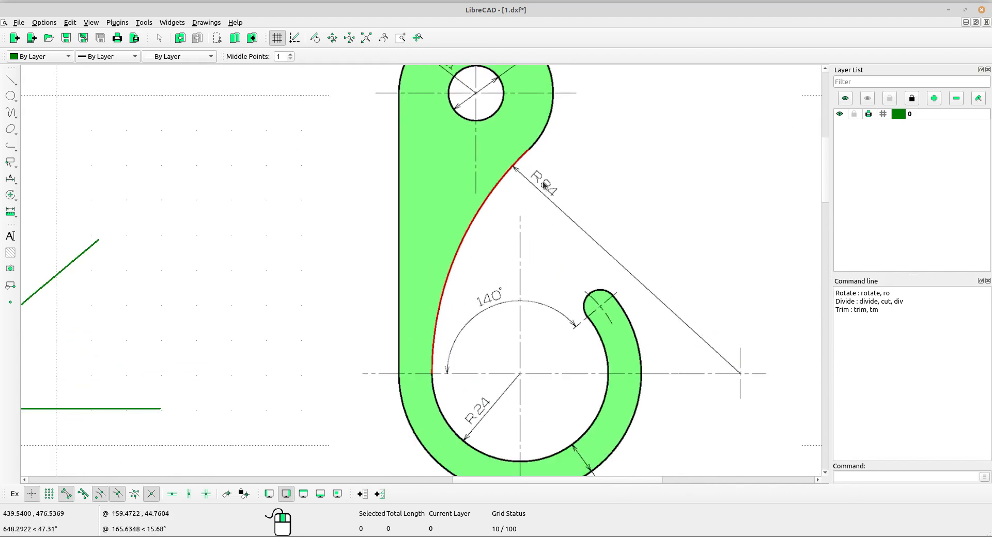
scroll(594, 269, down, 3)
scroll(479, 292, up, 1)
scroll(448, 281, up, 1)
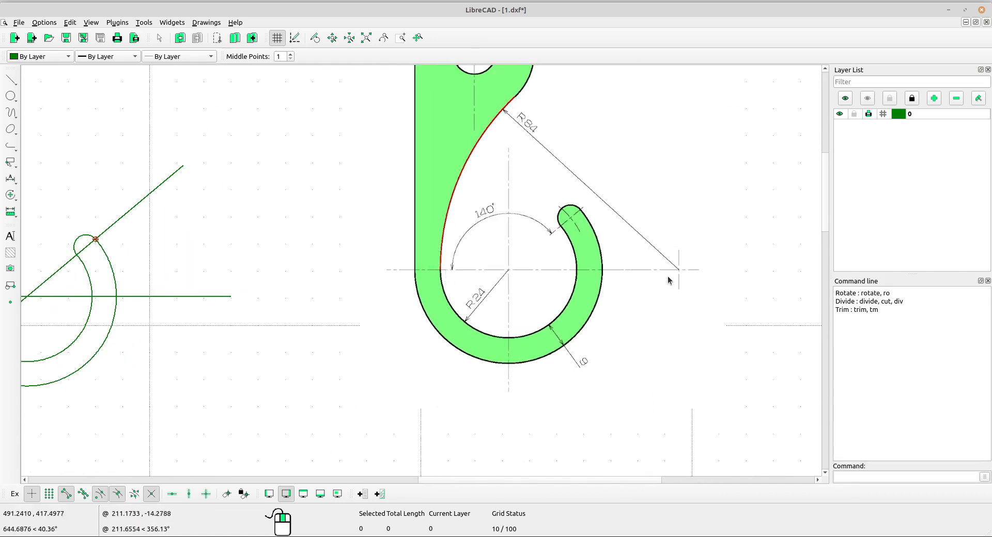
middle_drag(680, 269, 750, 269)
middle_drag(624, 205, 624, 209)
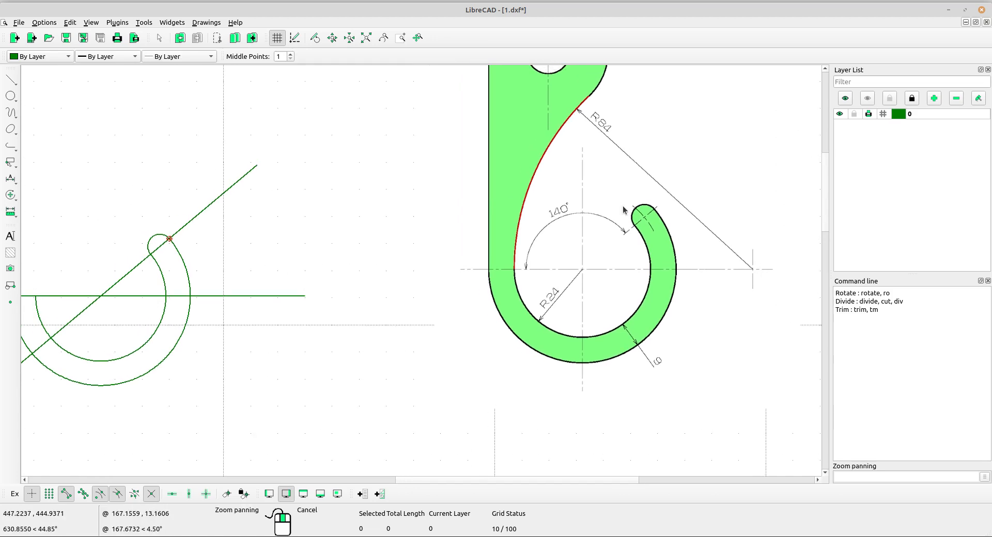
middle_drag(153, 283, 156, 288)
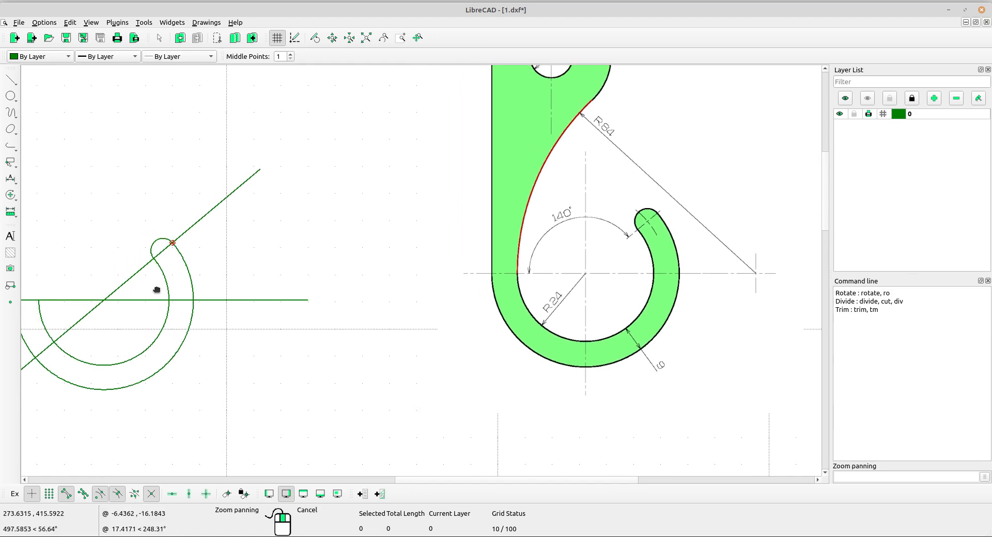
Draw a horizontal line of length 84 with its start point at the inner hook arc's left end
click(9, 81)
click(44, 115)
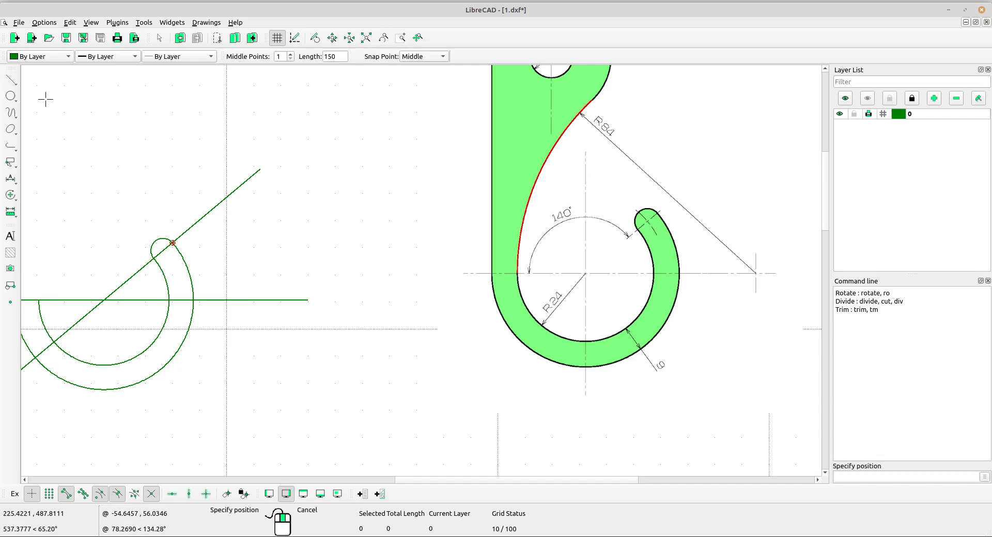
drag(342, 57, 319, 55)
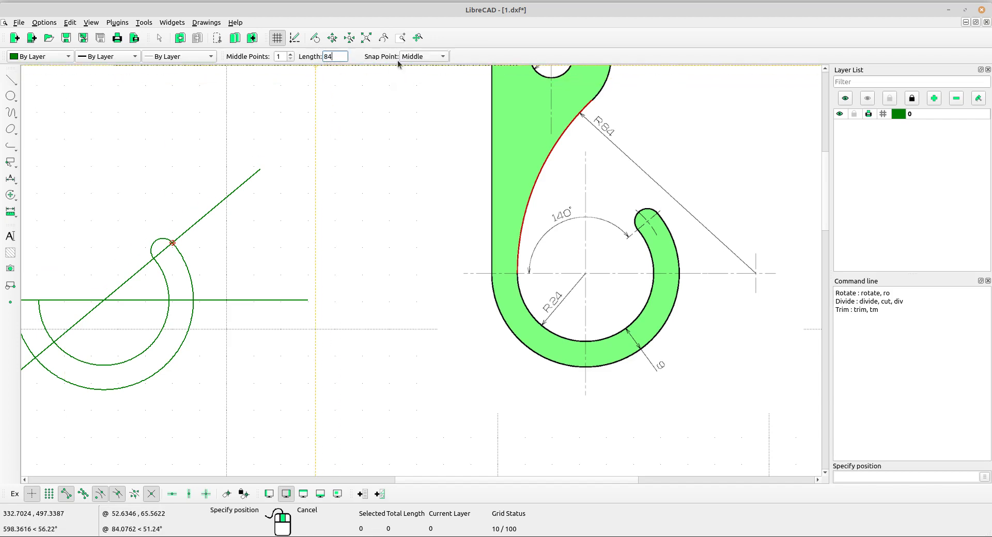
click(422, 59)
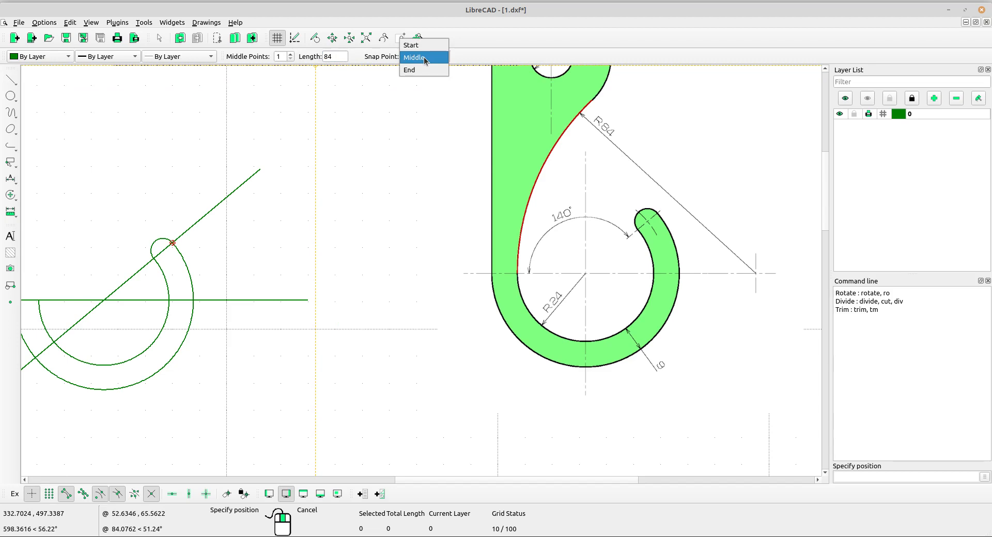
click(422, 45)
middle_drag(234, 282, 290, 266)
scroll(290, 264, up, 1)
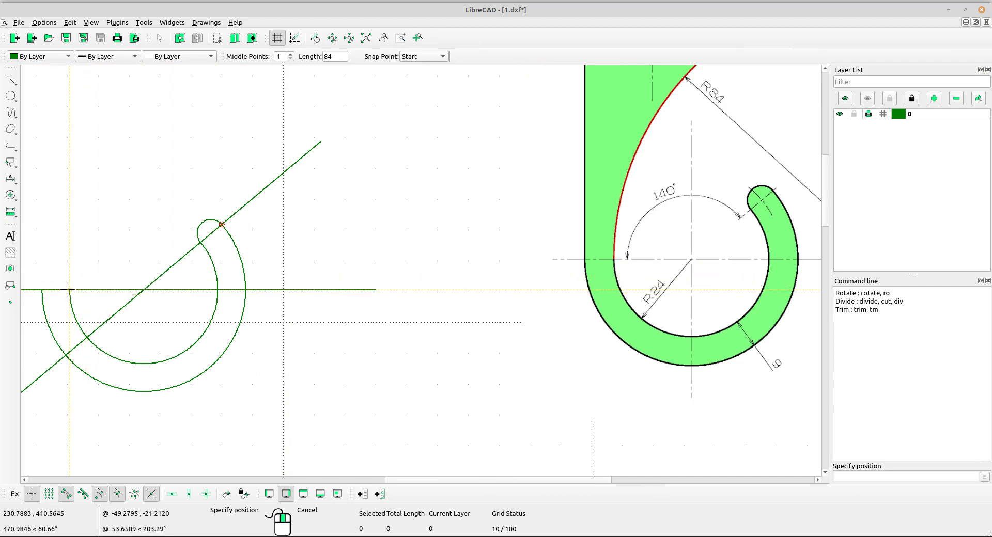
scroll(70, 289, down, 3)
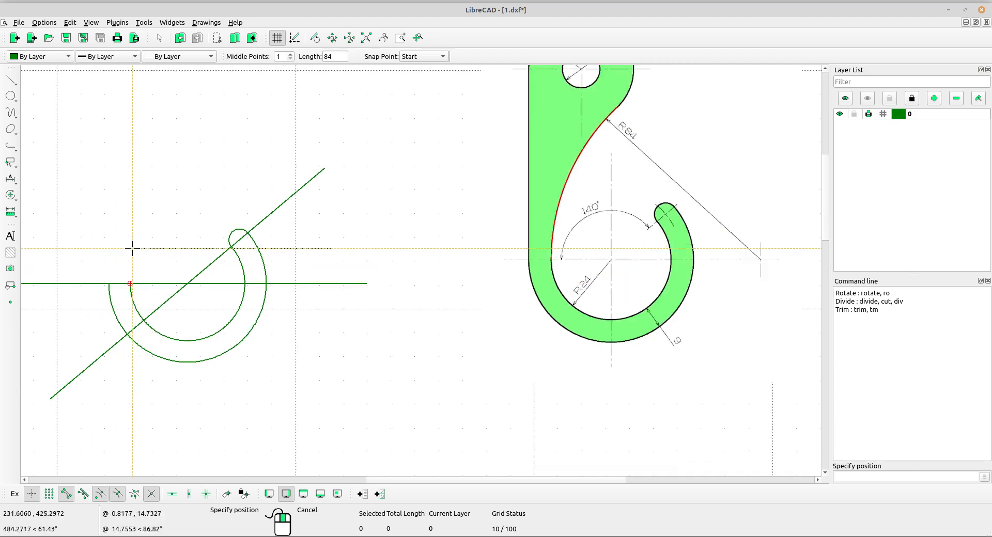
Delete the old long horizontal construction line through the hook arcs' center
right_click(119, 286)
scroll(122, 298, up, 2)
drag(122, 298, 103, 241)
key(Delete)
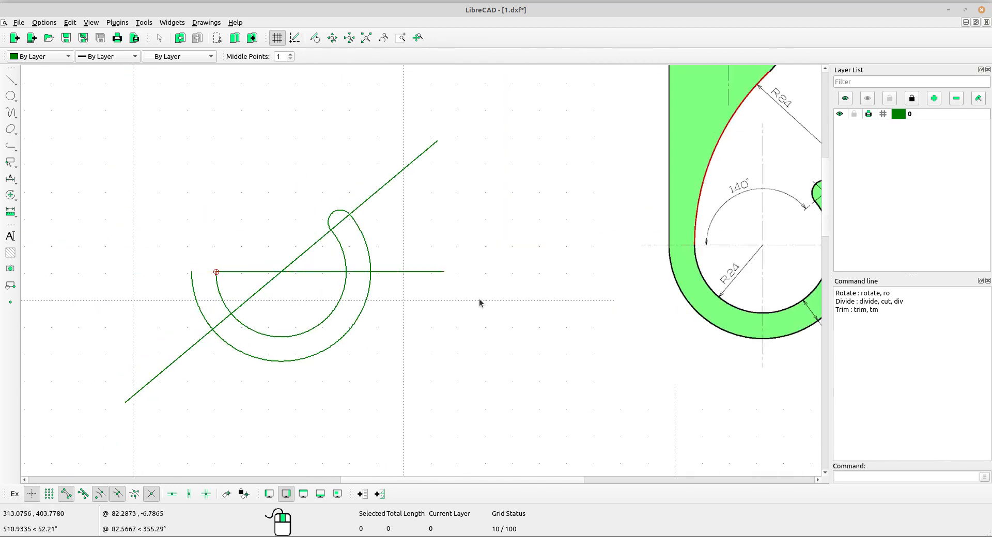
Draw a circle of radius 84 centered on the right end of the 84-long horizontal line
middle_drag(424, 337, 394, 334)
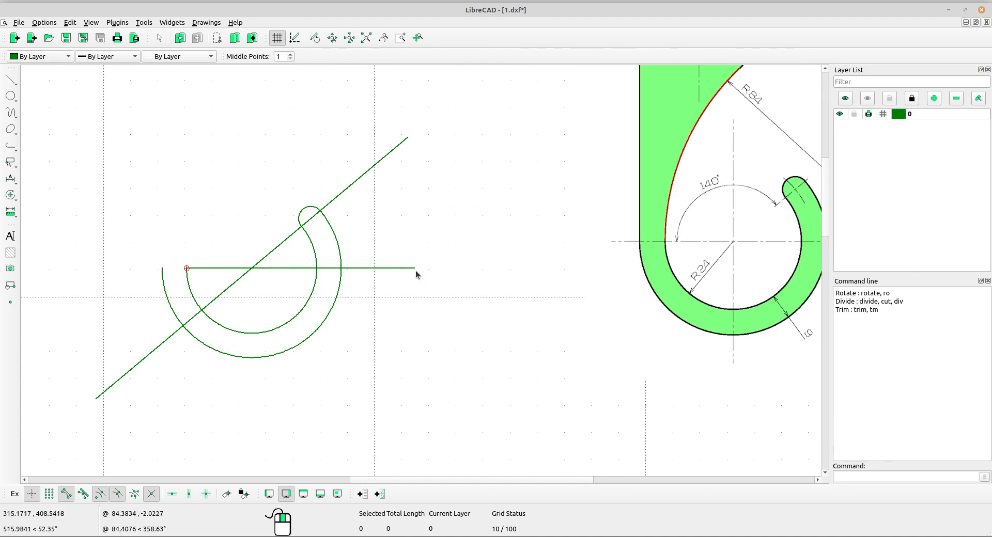
middle_drag(466, 330, 334, 388)
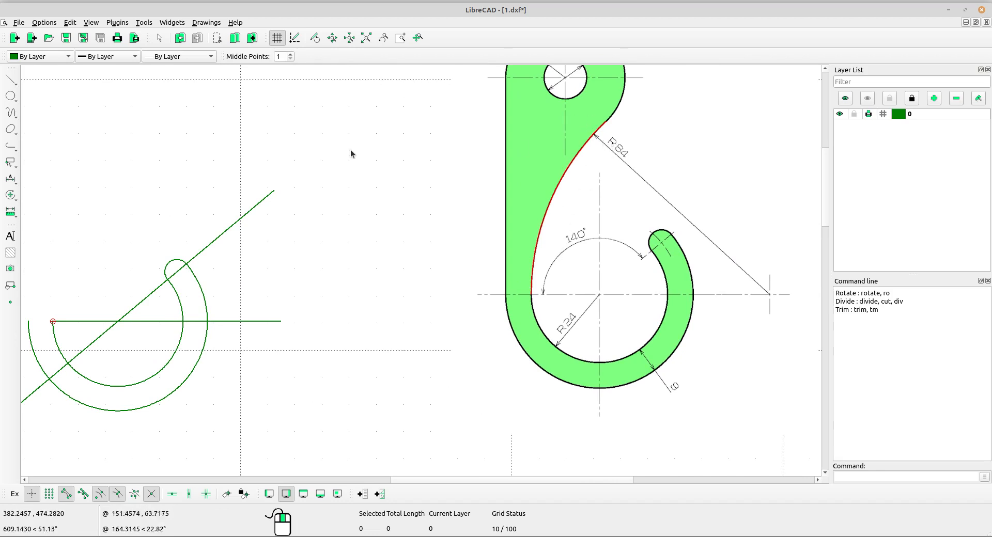
click(10, 95)
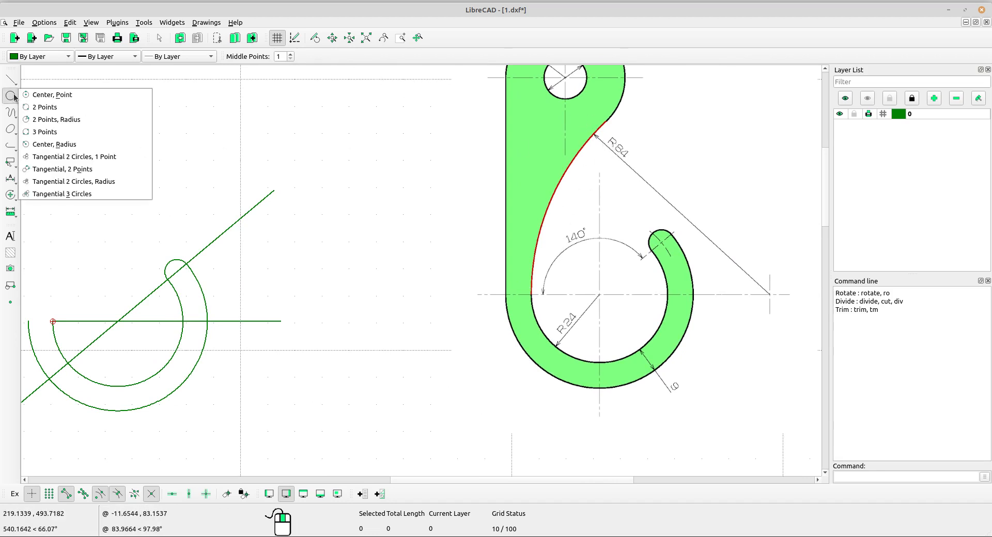
click(66, 144)
drag(335, 53, 321, 51)
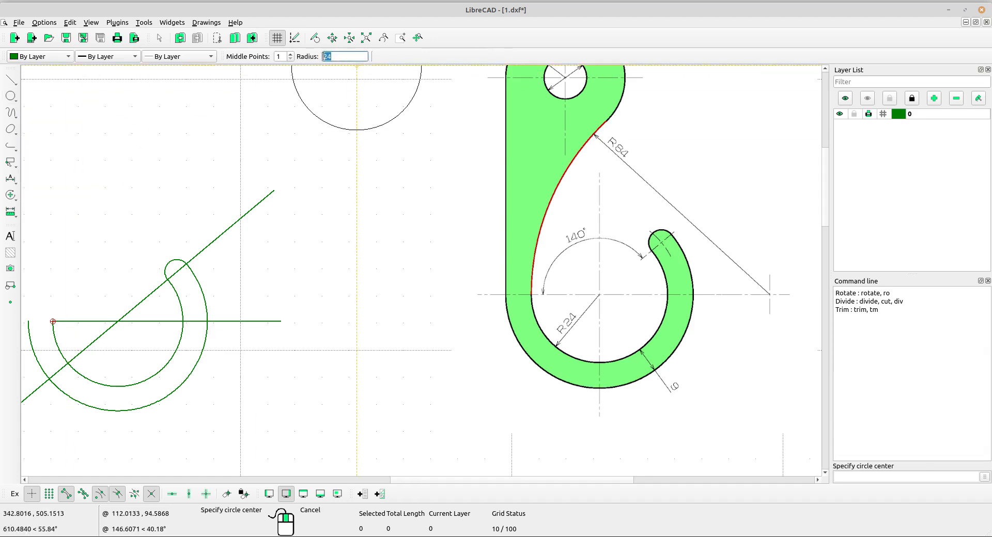
text(84)
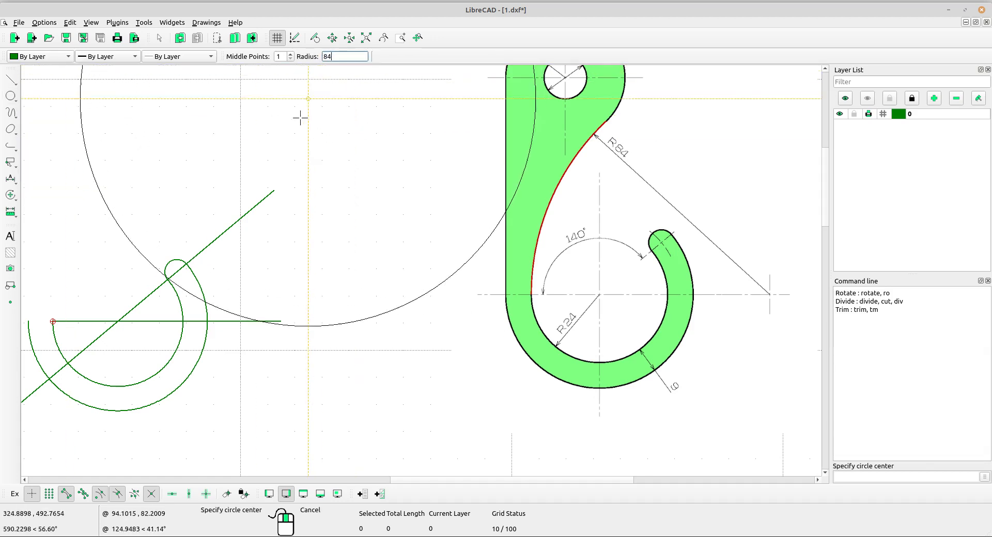
click(283, 321)
right_click(321, 239)
Delete the angled construction line passing through the hook tip
scroll(316, 236, down, 1)
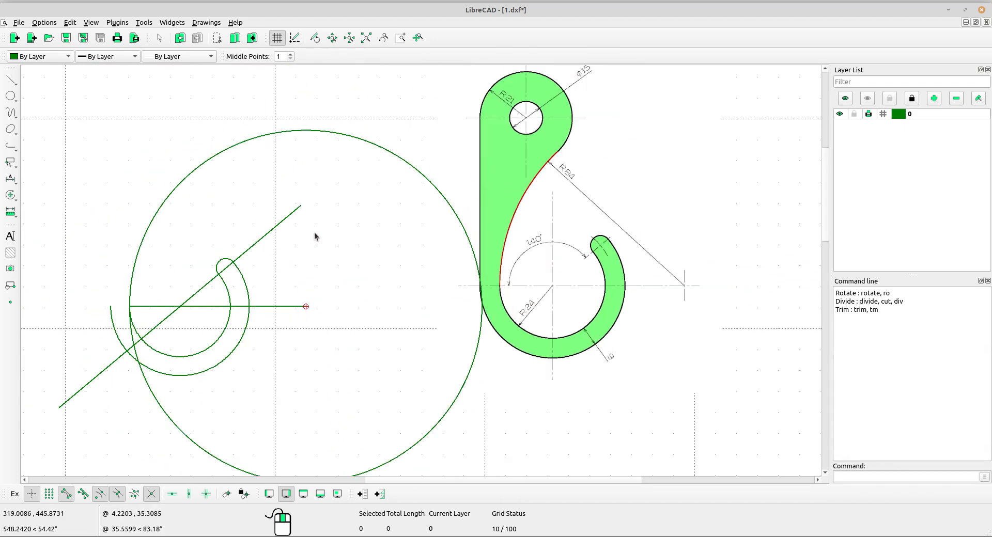
scroll(316, 237, up, 1)
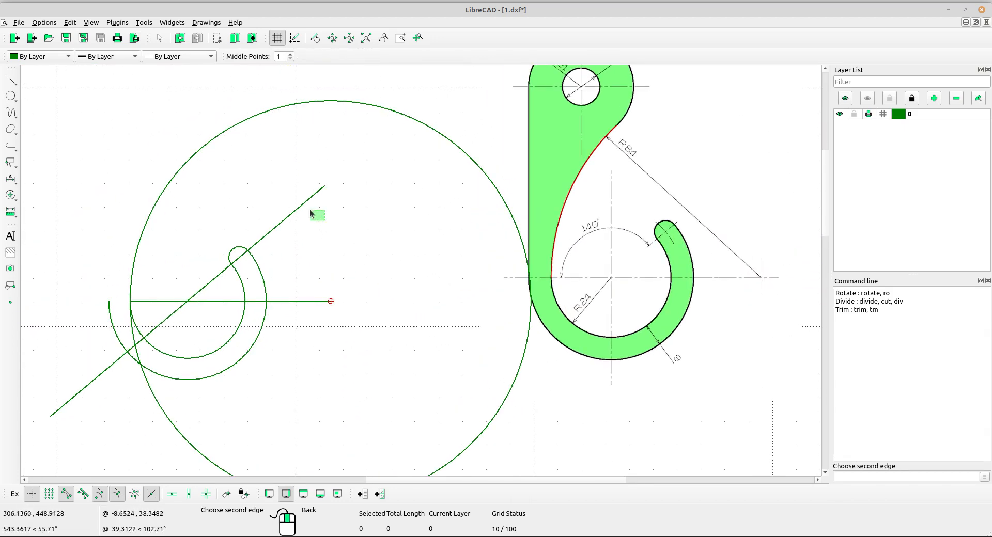
click(287, 202)
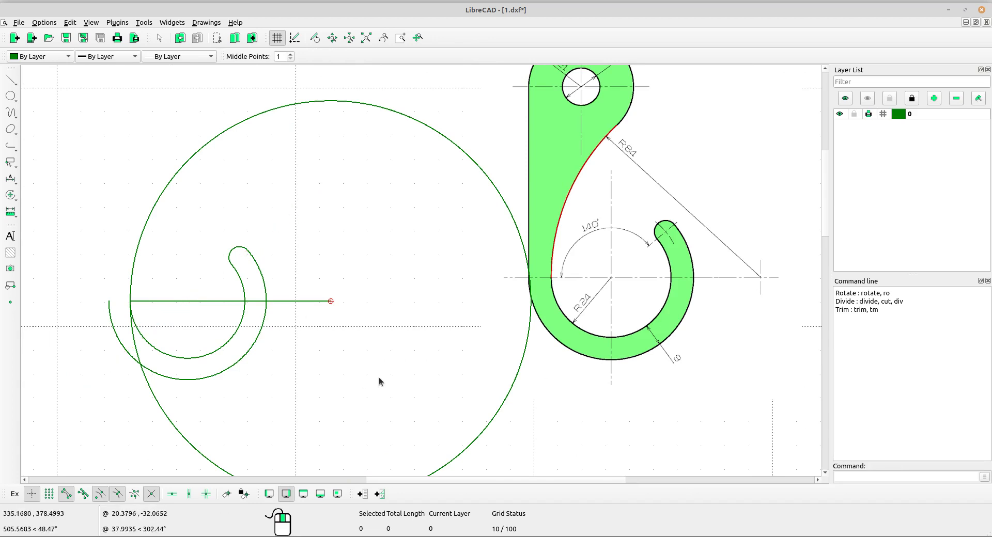
Delete the horizontal line leading to the large circle's center and undo that deletion
middle_drag(364, 337, 355, 317)
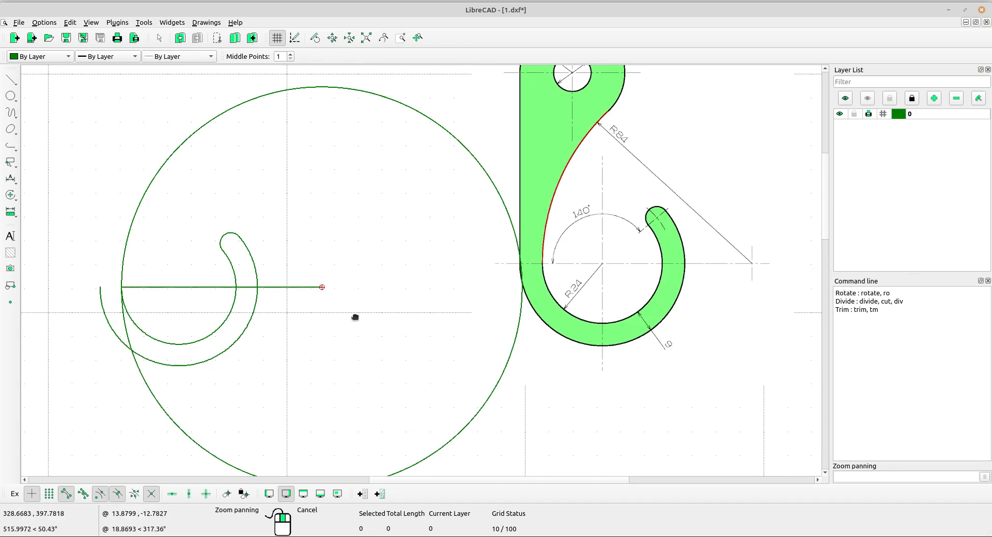
click(300, 287)
key(Delete)
mouse_move(331, 276)
middle_down()
mouse_move(376, 301)
mouse_move(369, 310)
middle_up()
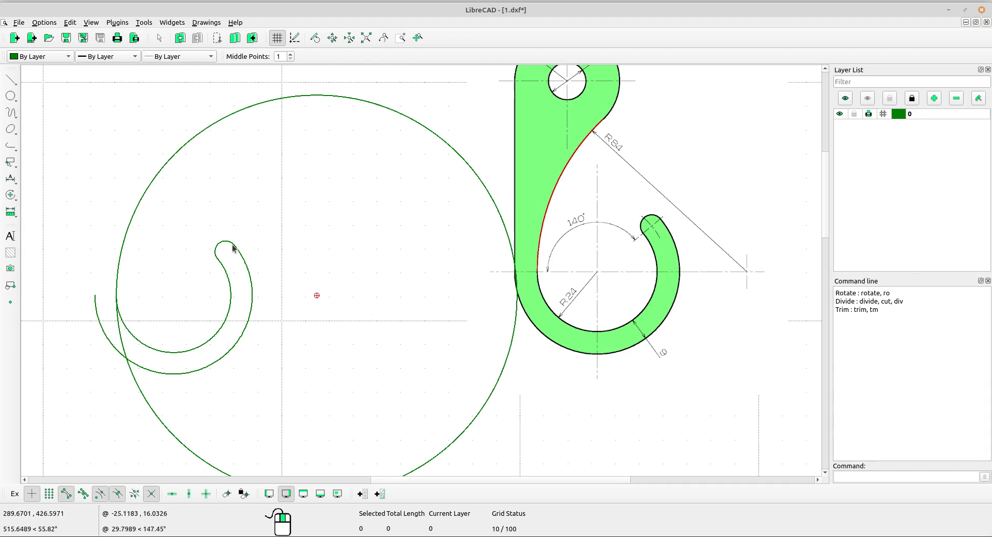
middle_drag(233, 242, 239, 268)
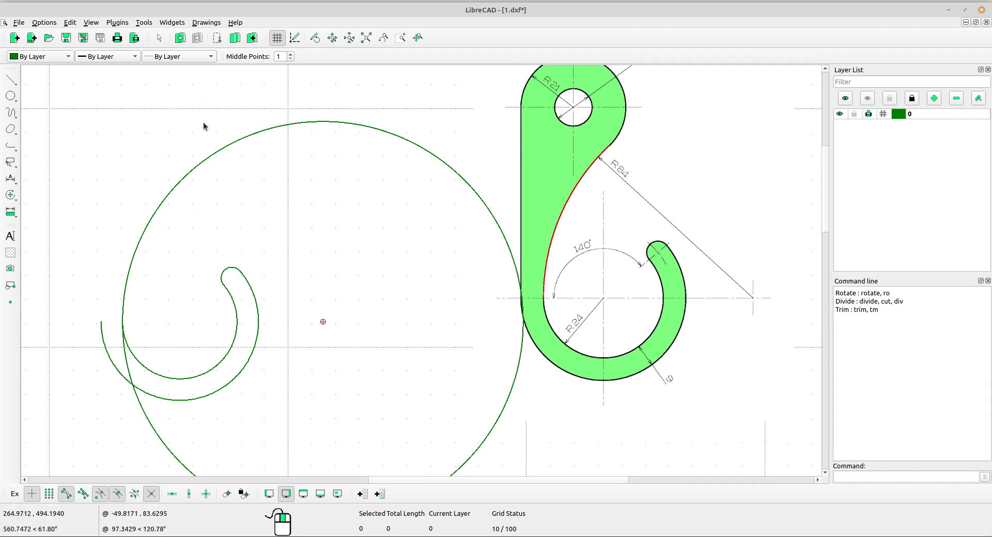
click(180, 38)
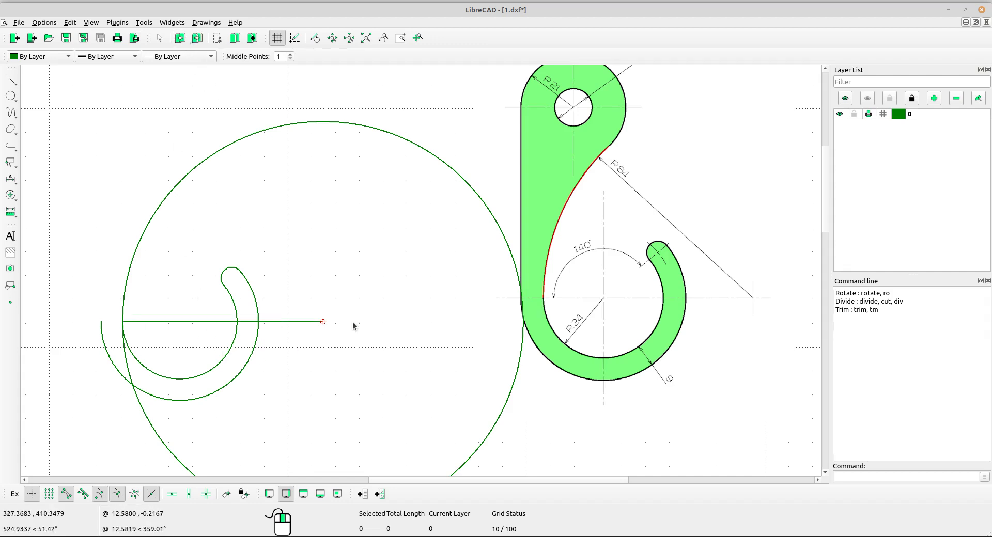
Draw a circle of radius 7.5 in the empty area above and to the left of the large R84 circle
middle_drag(396, 234, 397, 238)
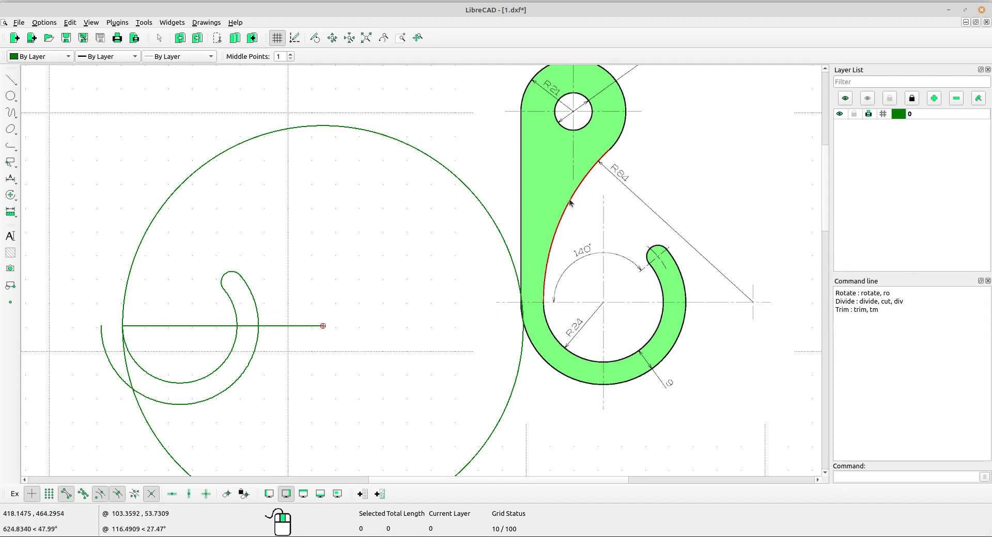
middle_drag(613, 266, 574, 325)
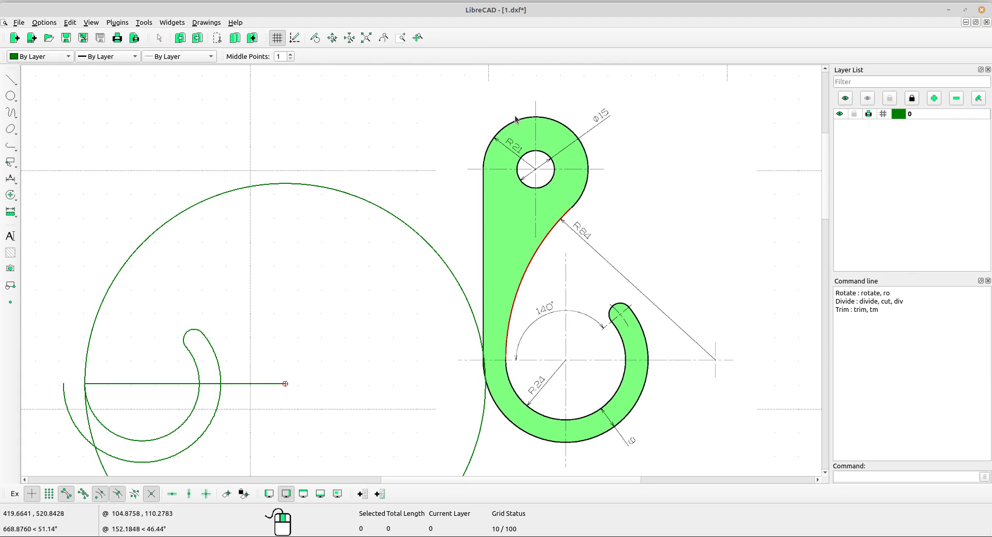
scroll(500, 176, down, 1)
middle_drag(206, 207, 318, 188)
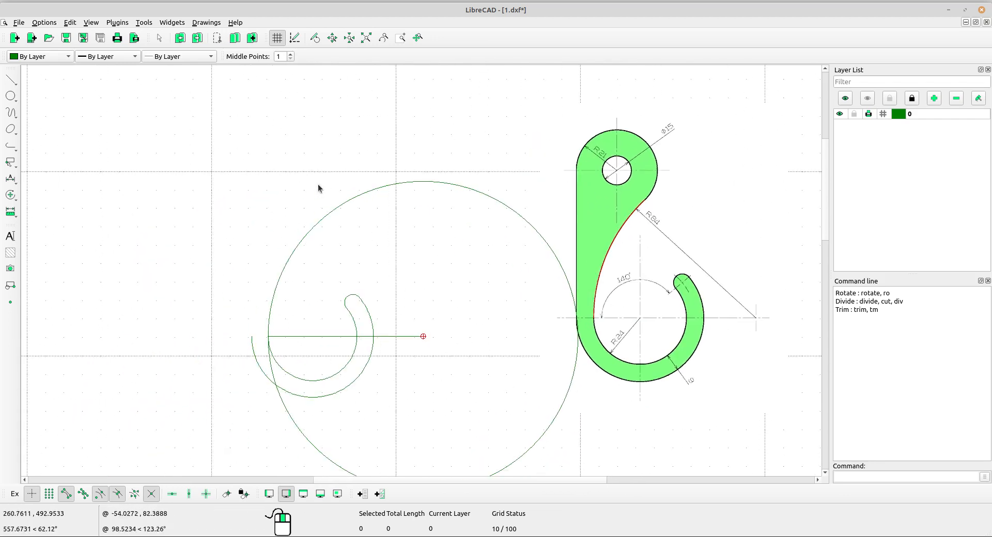
scroll(719, 221, up, 1)
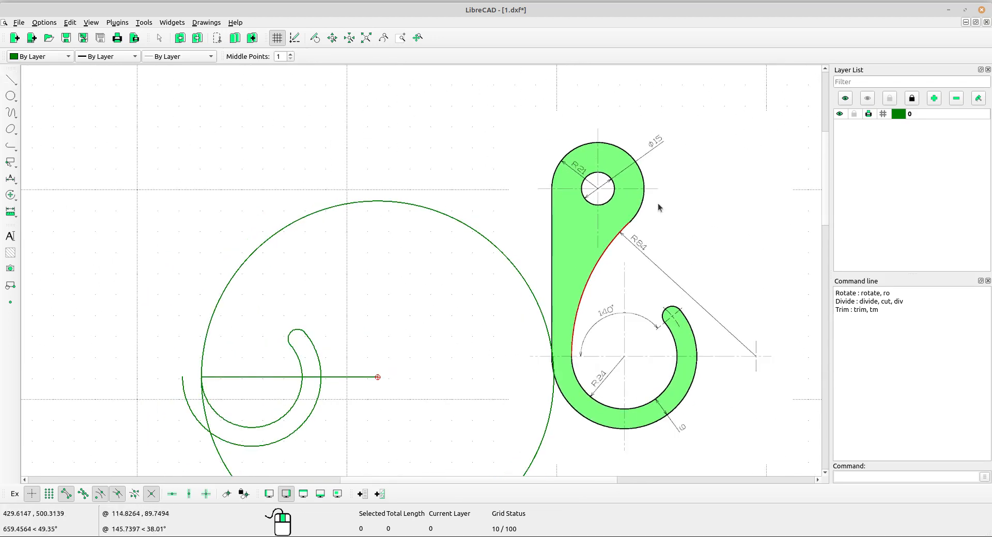
click(11, 97)
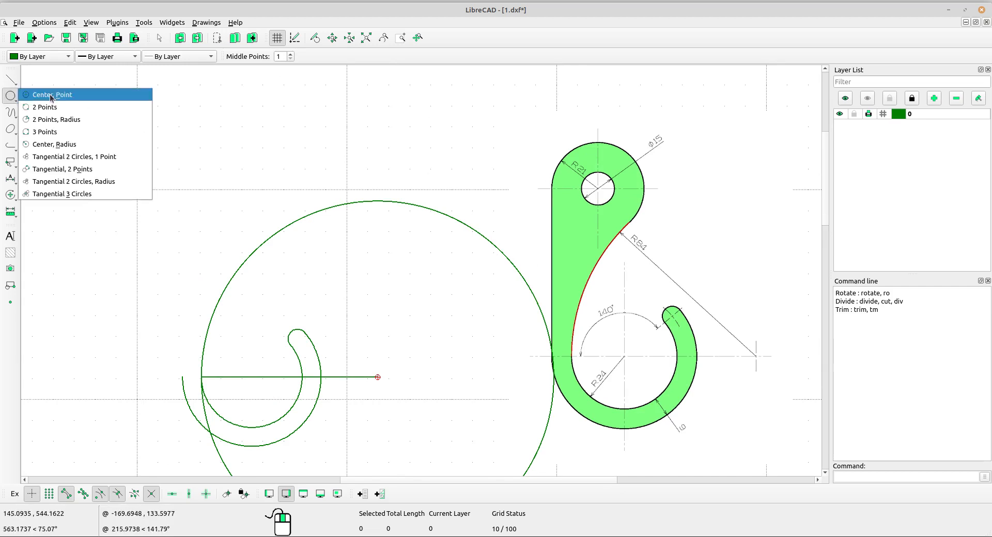
click(51, 143)
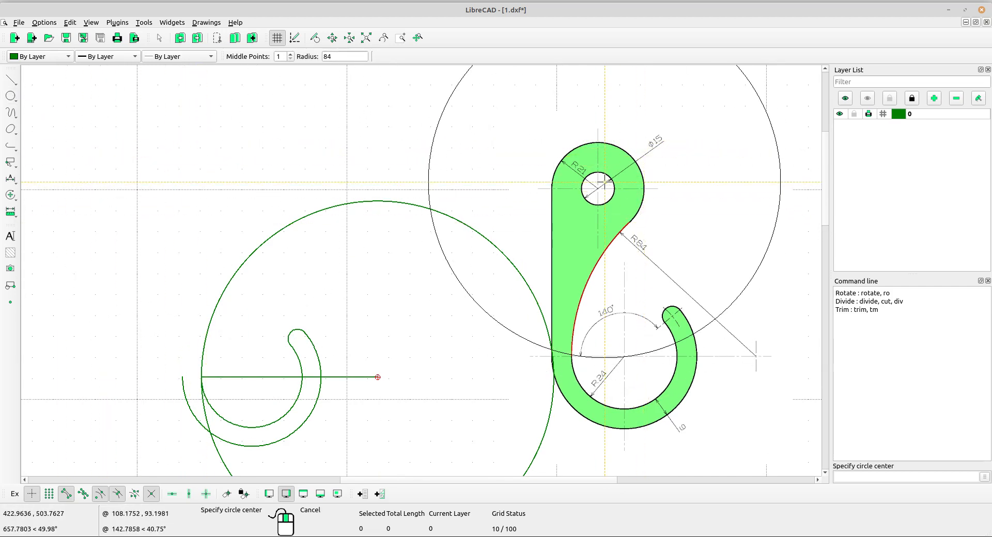
scroll(610, 186, up, 5)
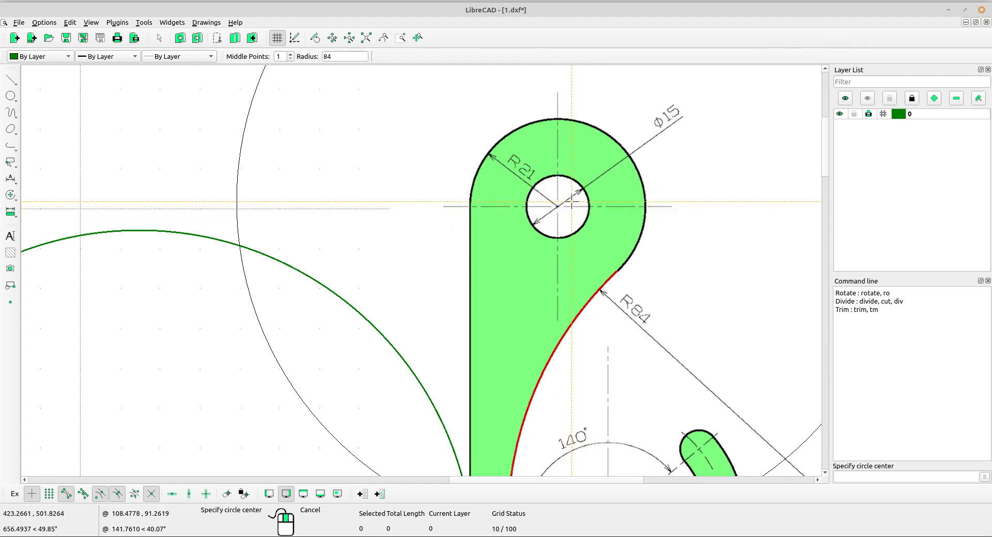
scroll(572, 205, up, 1)
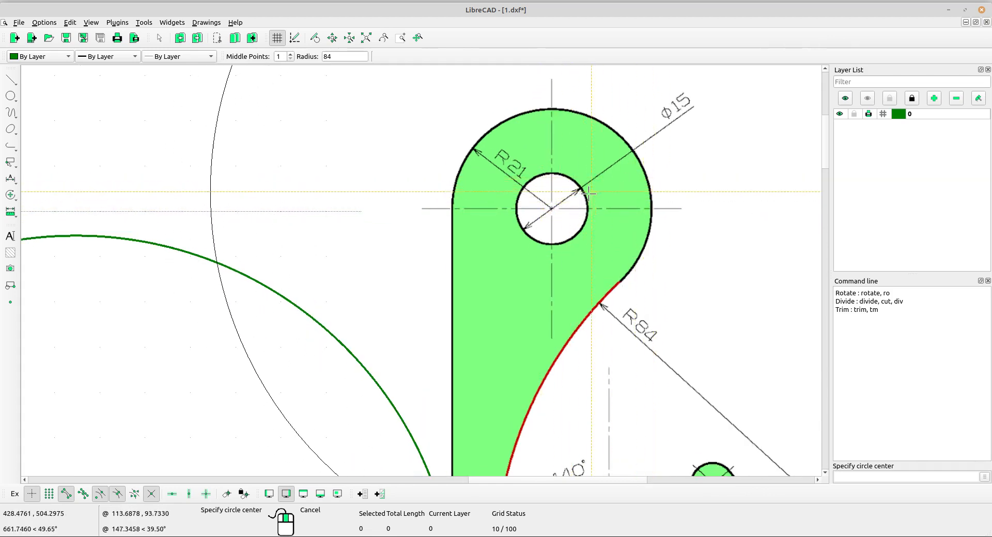
scroll(673, 109, down, 3)
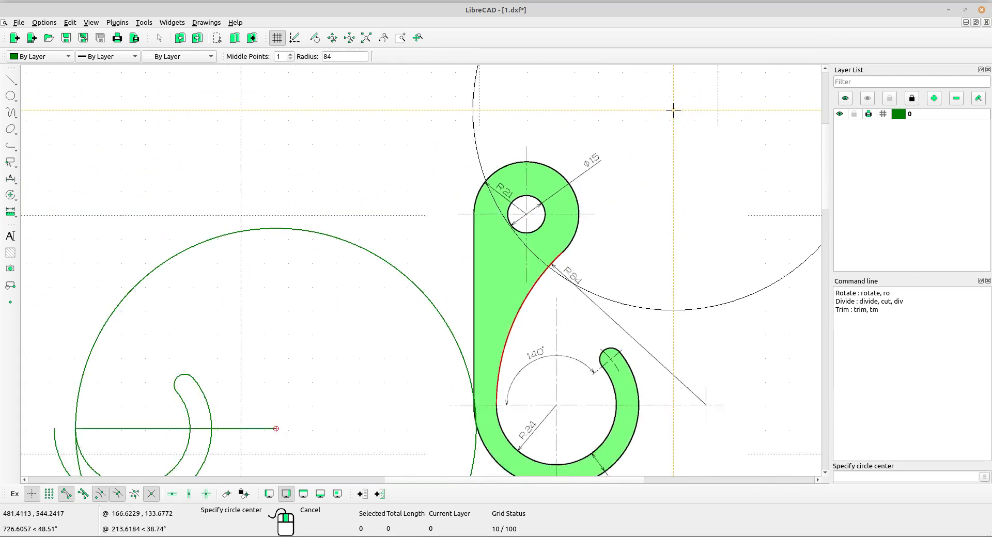
scroll(488, 203, down, 2)
middle_drag(367, 181, 496, 186)
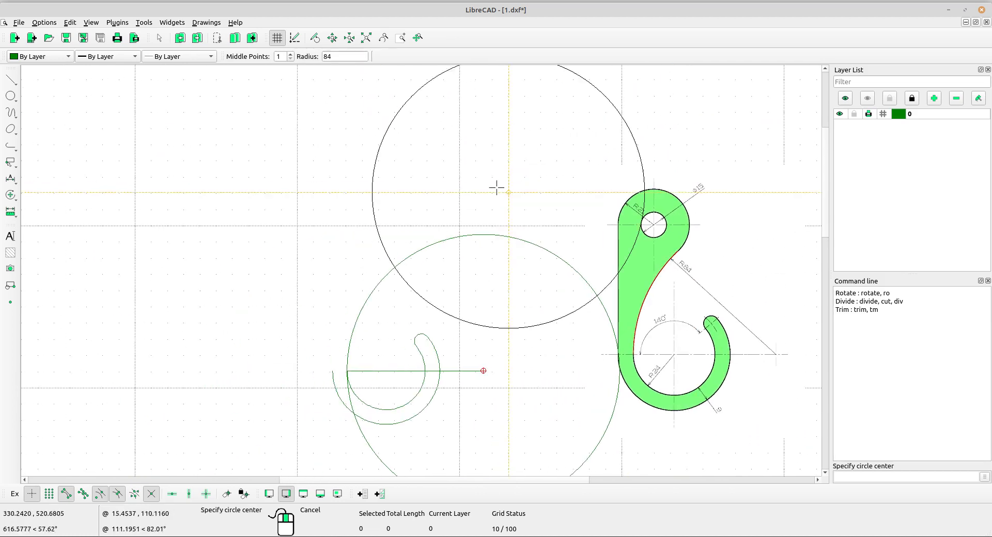
double_click(327, 56)
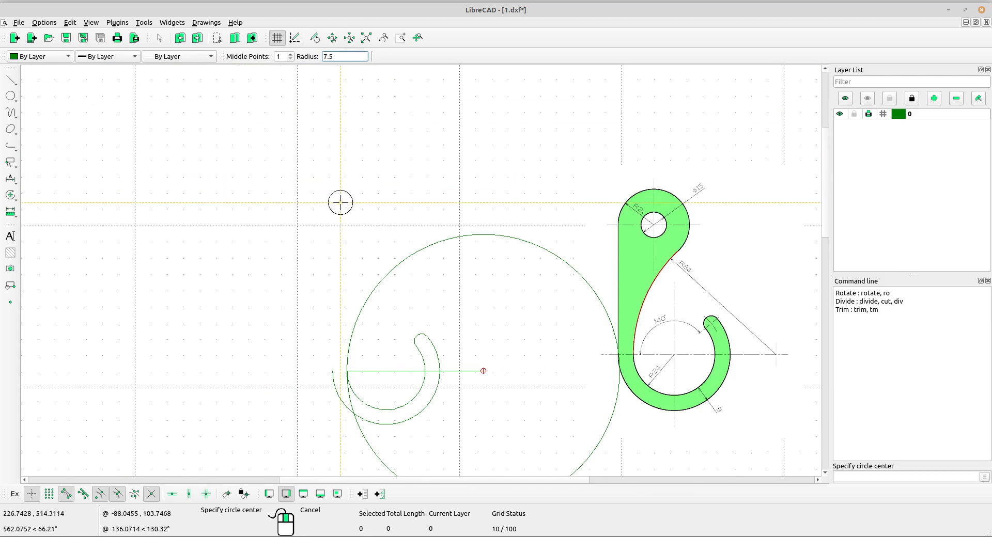
click(251, 201)
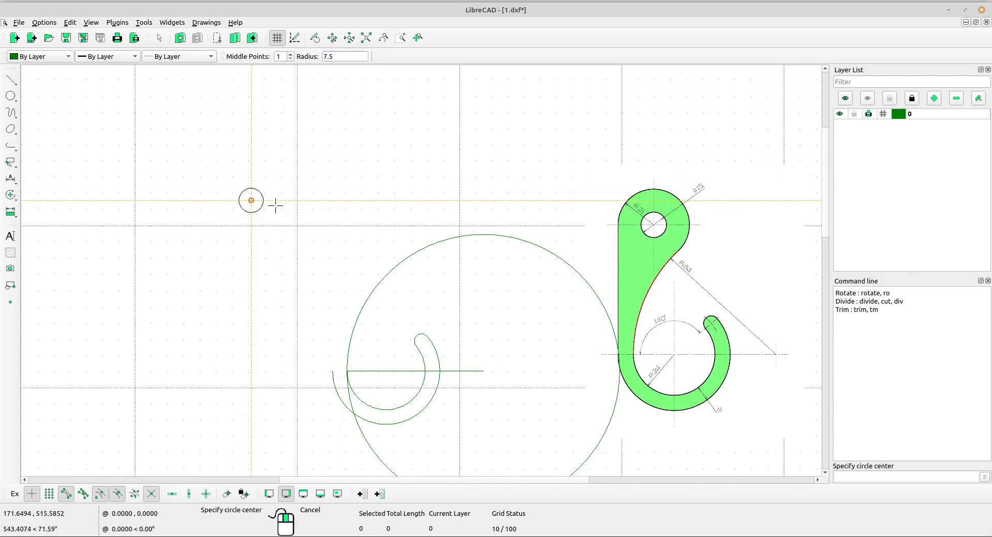
key(Escape)
Draw a circle of radius 21 concentric with the small 7.5-radius circle
scroll(644, 247, up, 5)
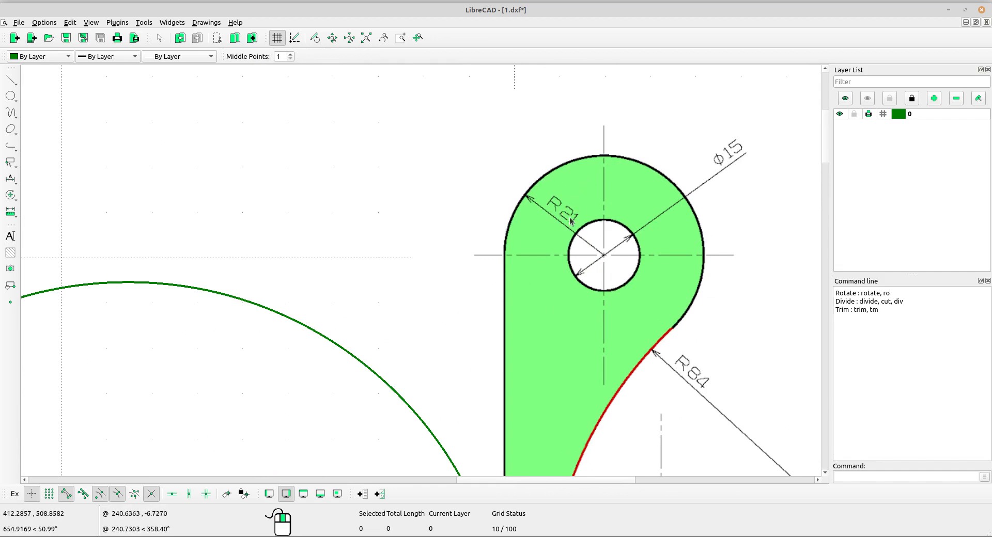
scroll(586, 231, down, 5)
middle_drag(93, 219, 343, 211)
click(17, 97)
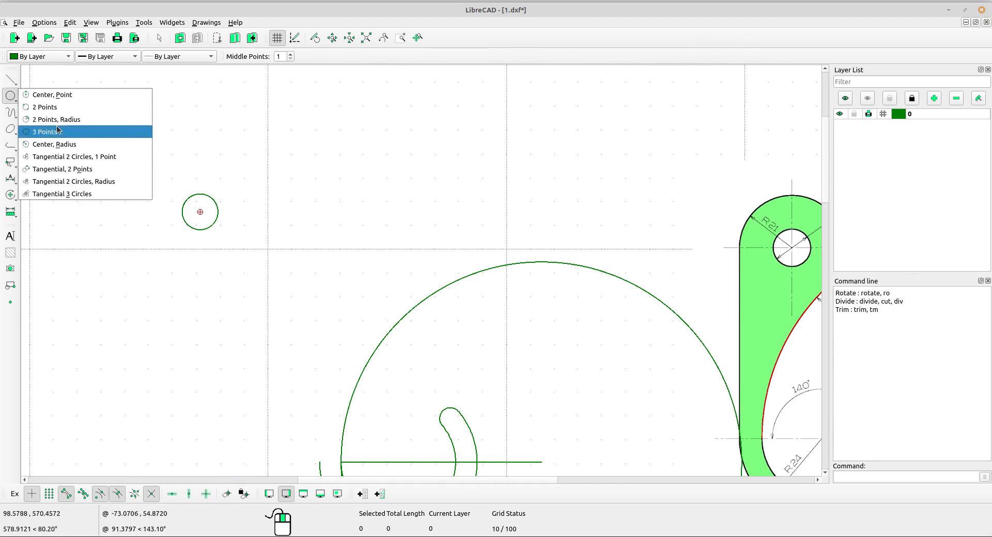
click(65, 145)
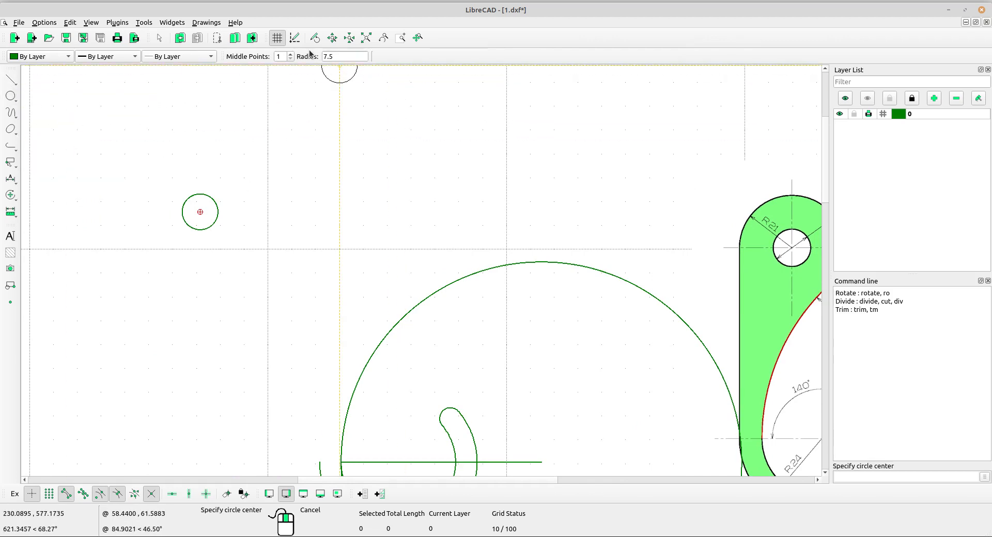
double_click(326, 56)
text(21)
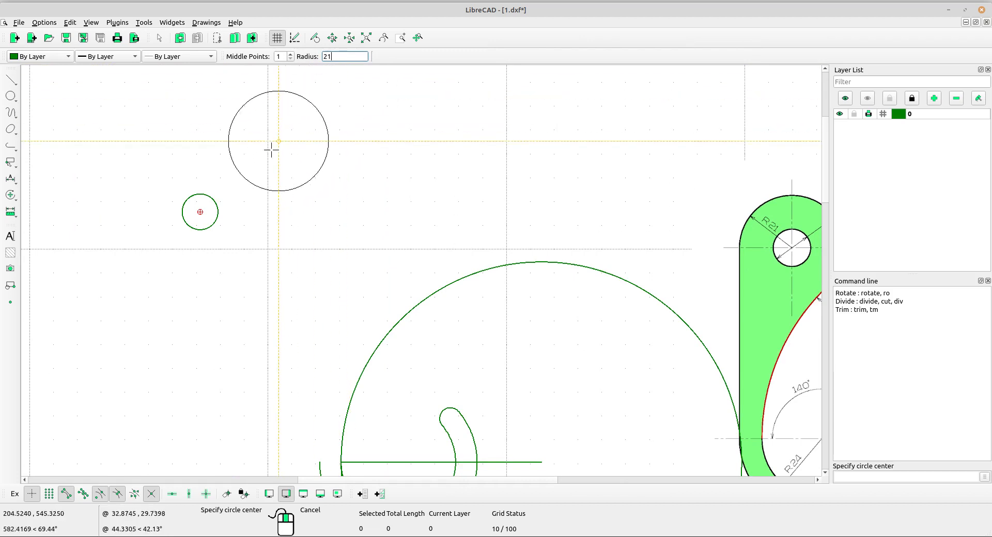
click(200, 212)
scroll(202, 213, up, 4)
scroll(373, 244, down, 8)
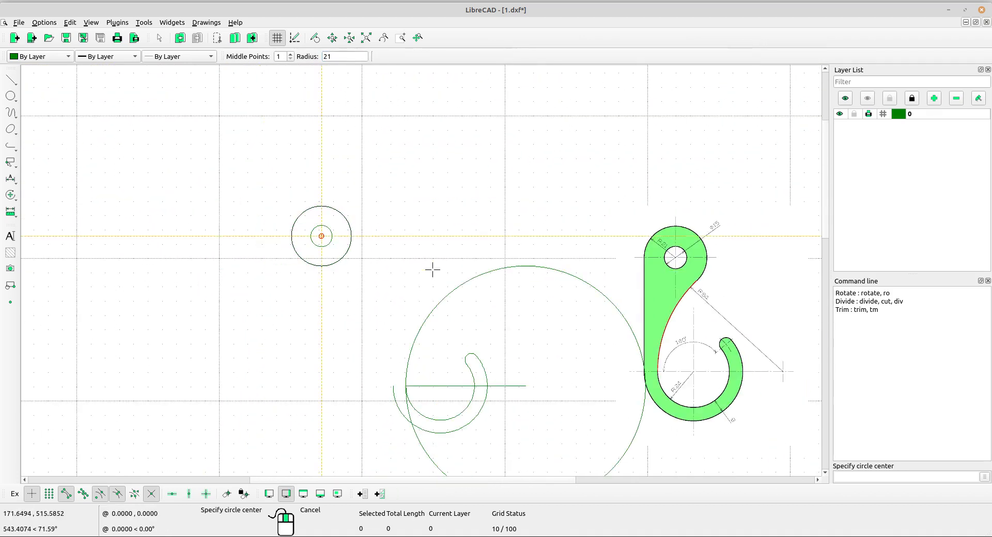
middle_drag(432, 271, 301, 209)
right_click(307, 177)
Draw a vertical line 100 long upward from the left end of the outer hook arc, using Start as its snap point
scroll(322, 200, up, 1)
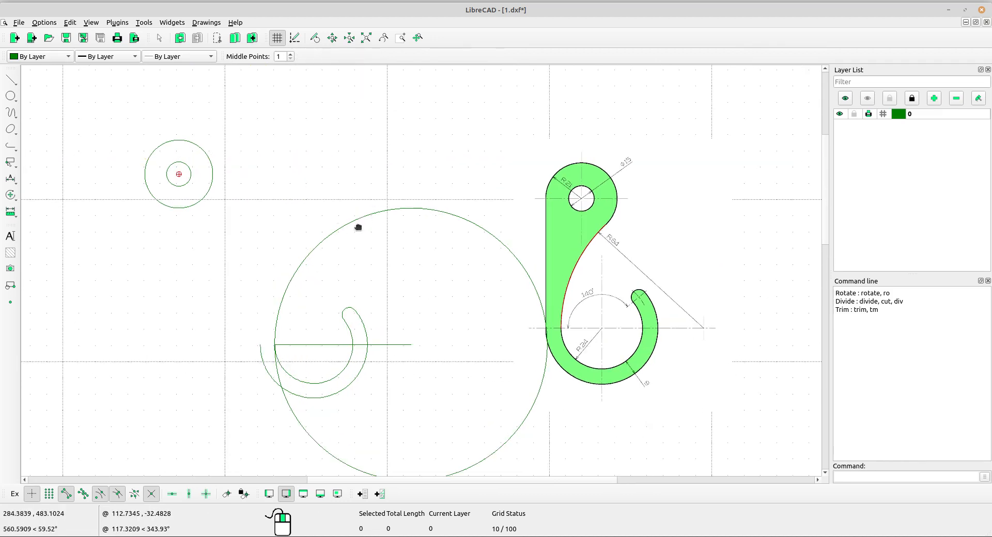
middle_drag(354, 225, 325, 204)
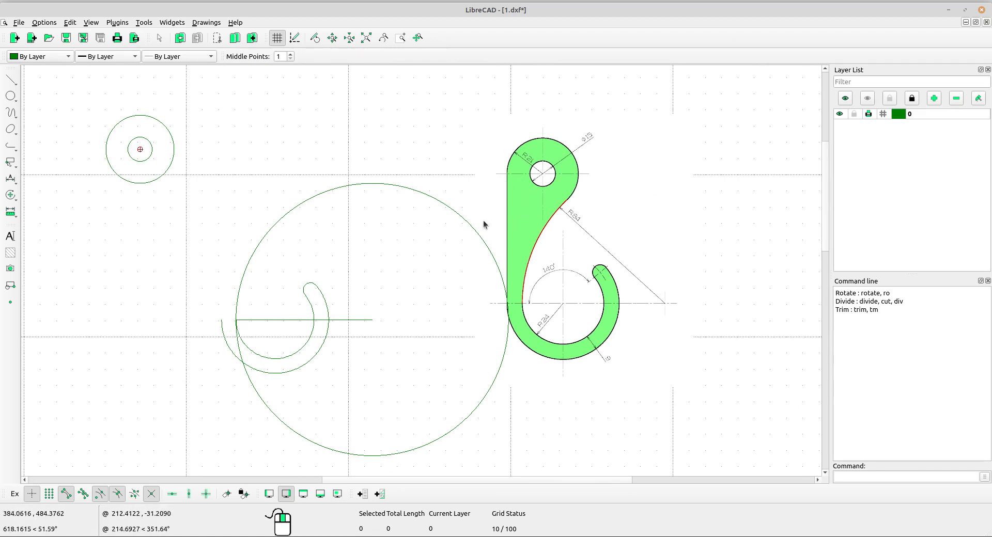
scroll(519, 235, up, 1)
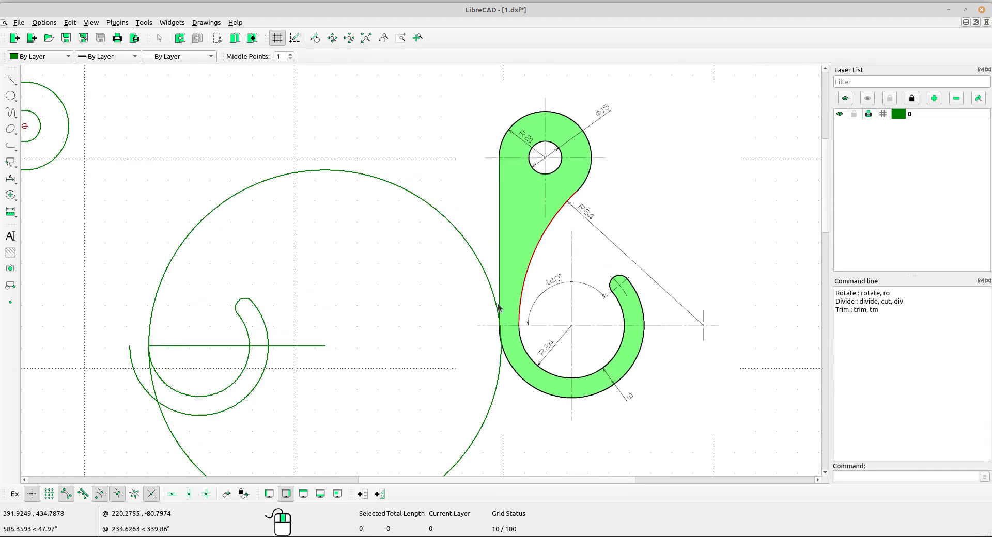
click(11, 81)
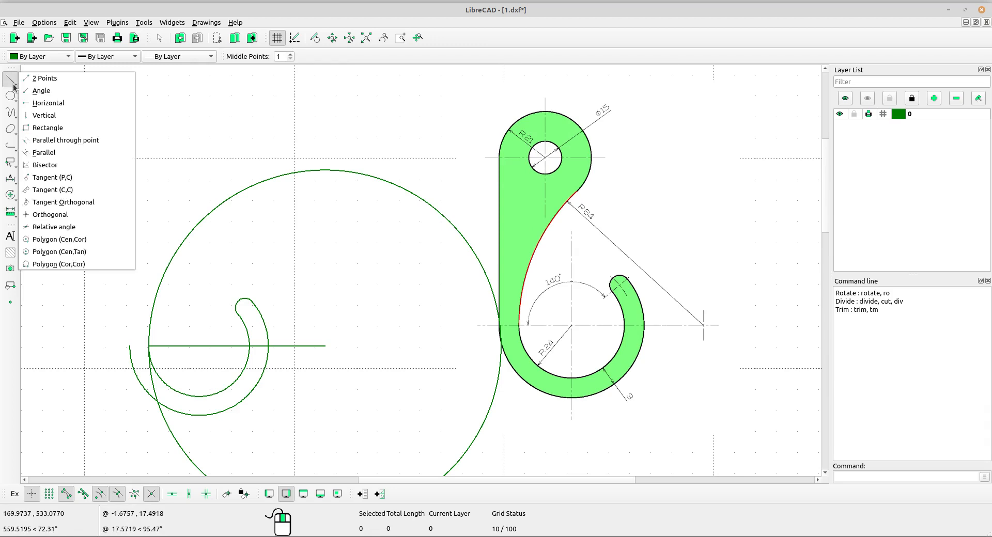
click(49, 117)
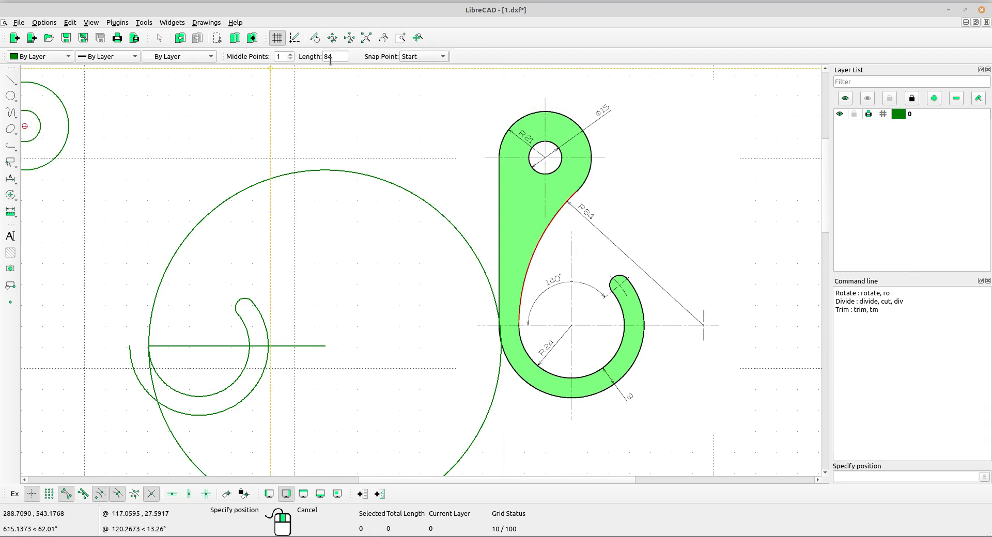
drag(334, 56, 317, 56)
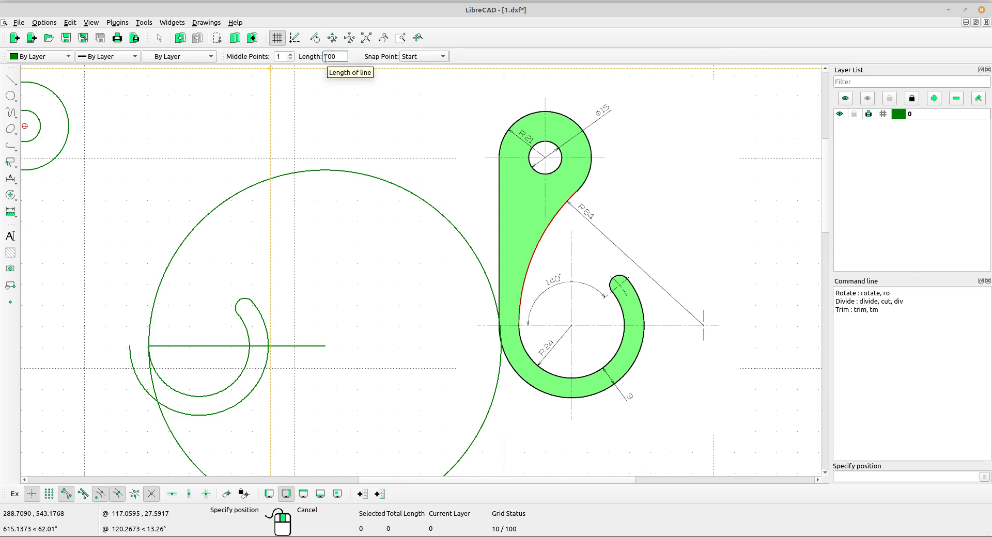
click(430, 56)
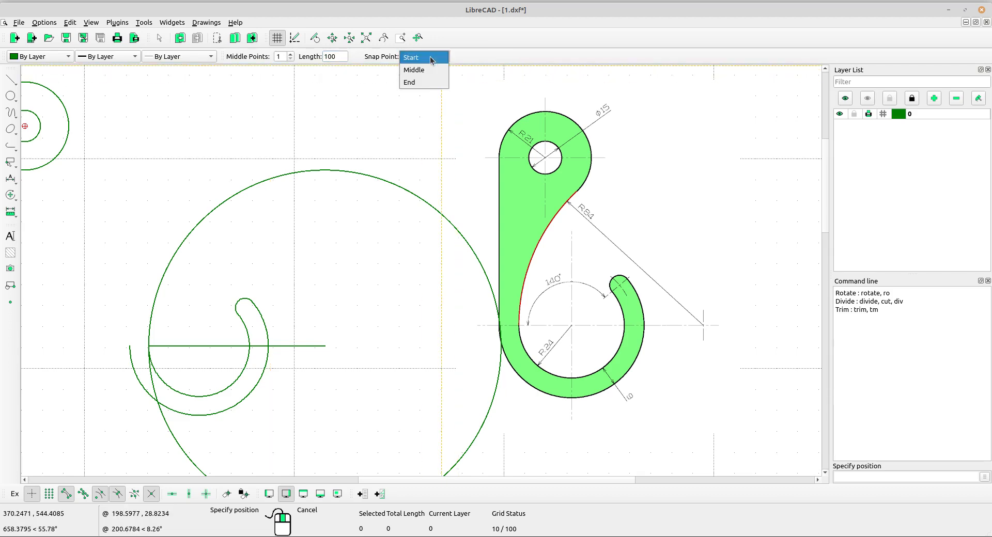
click(430, 57)
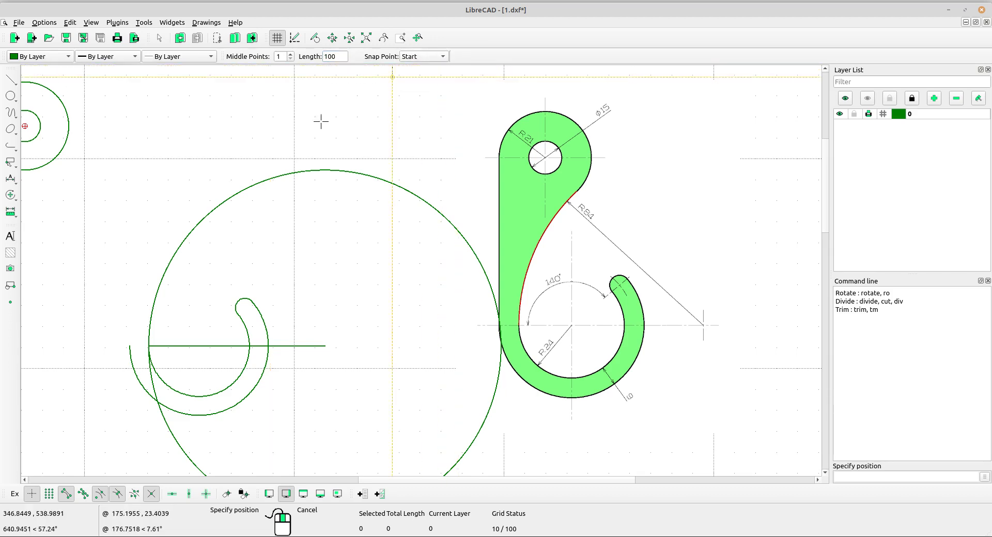
click(129, 345)
right_click(181, 223)
scroll(199, 242, down, 2)
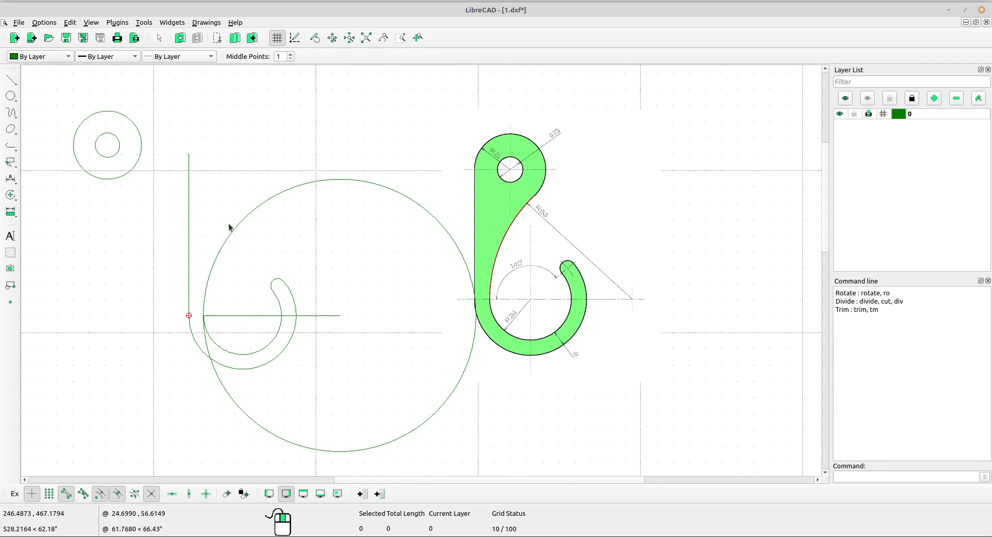
scroll(186, 214, up, 1)
drag(162, 201, 107, 144)
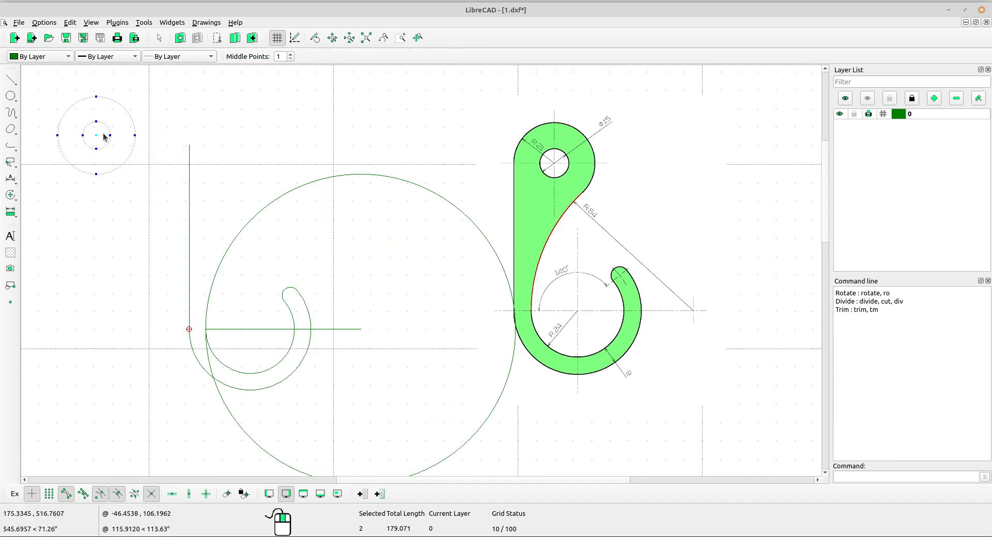
click(10, 196)
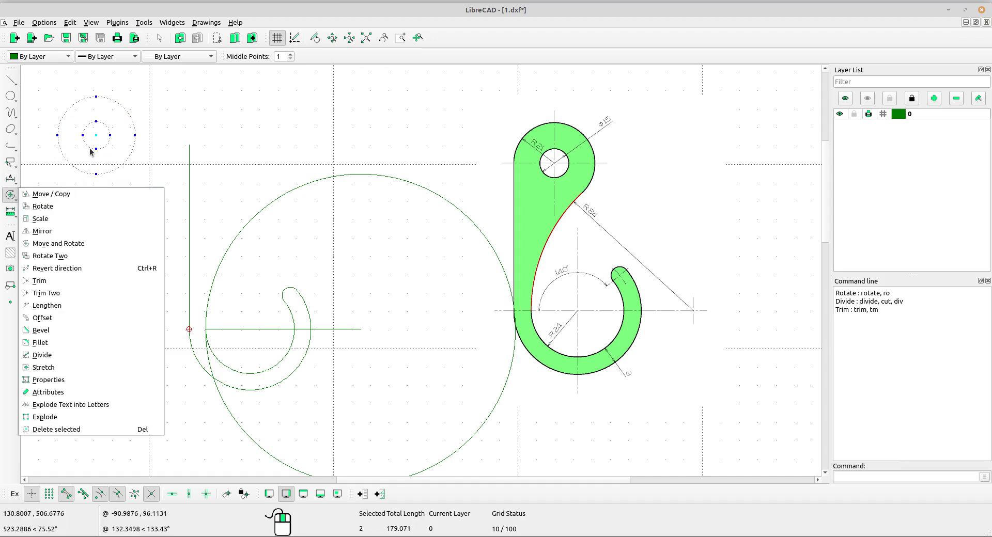
click(59, 194)
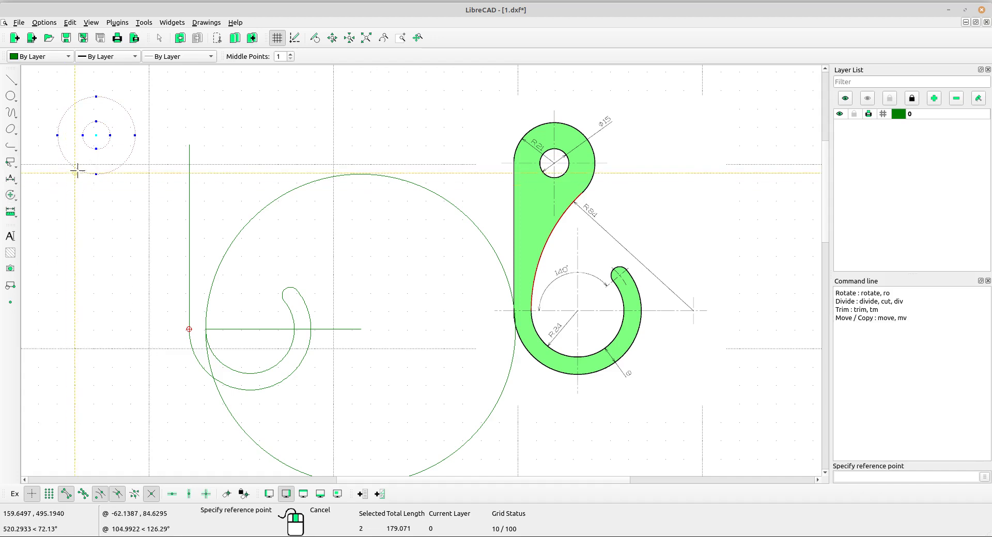
click(96, 137)
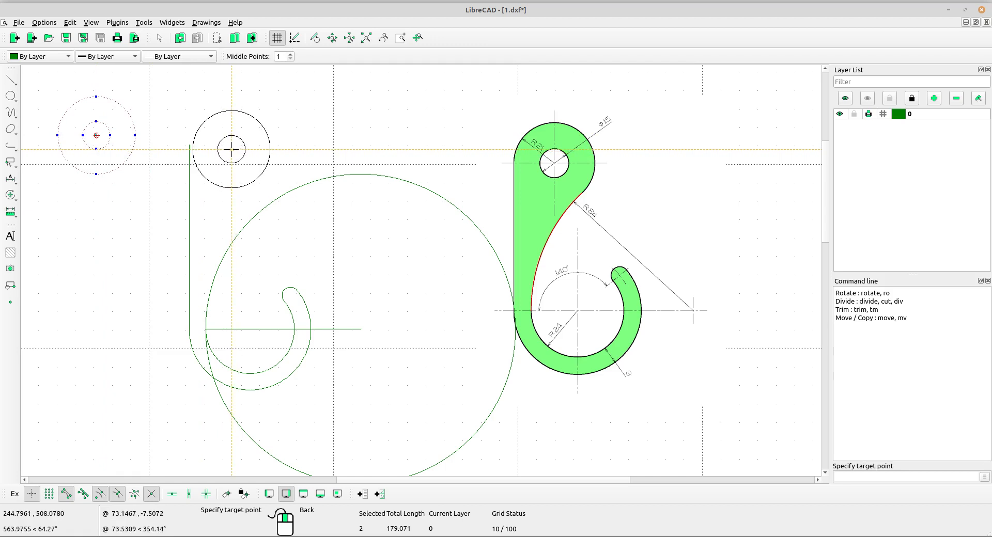
key(Escape)
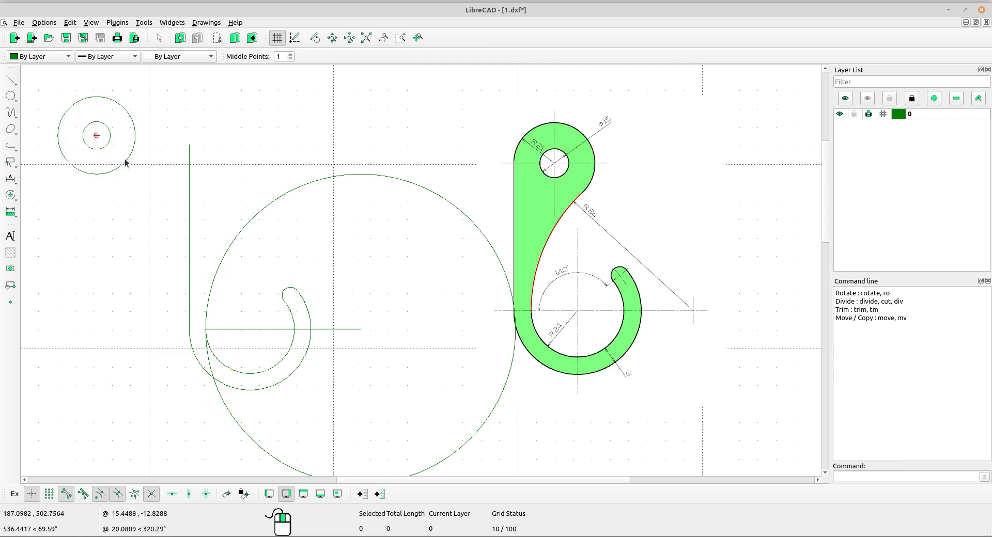
Move both concentric eye circles from the outer circle's left quadrant point to the upper end of the vertical line, deleting the original
drag(144, 184, 91, 130)
scroll(92, 133, up, 3)
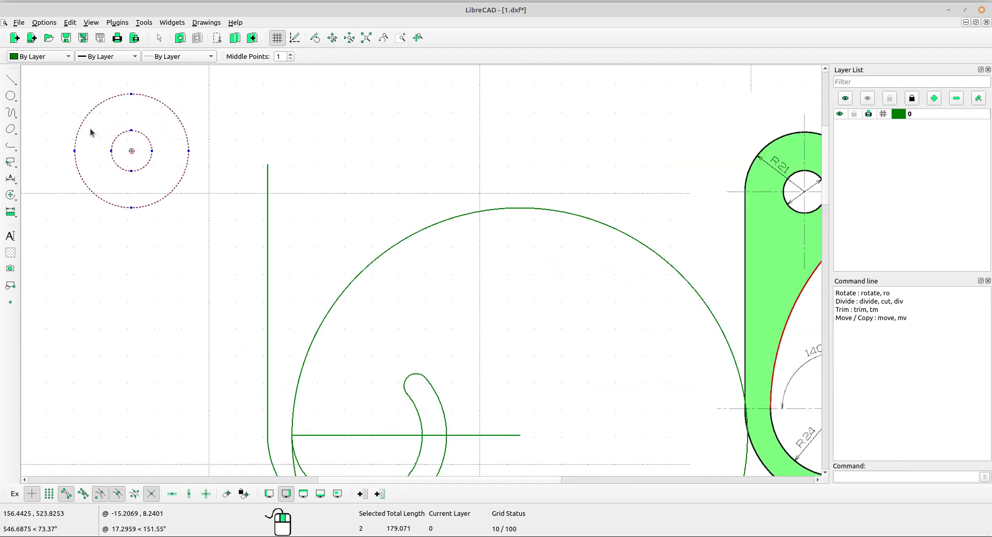
click(16, 198)
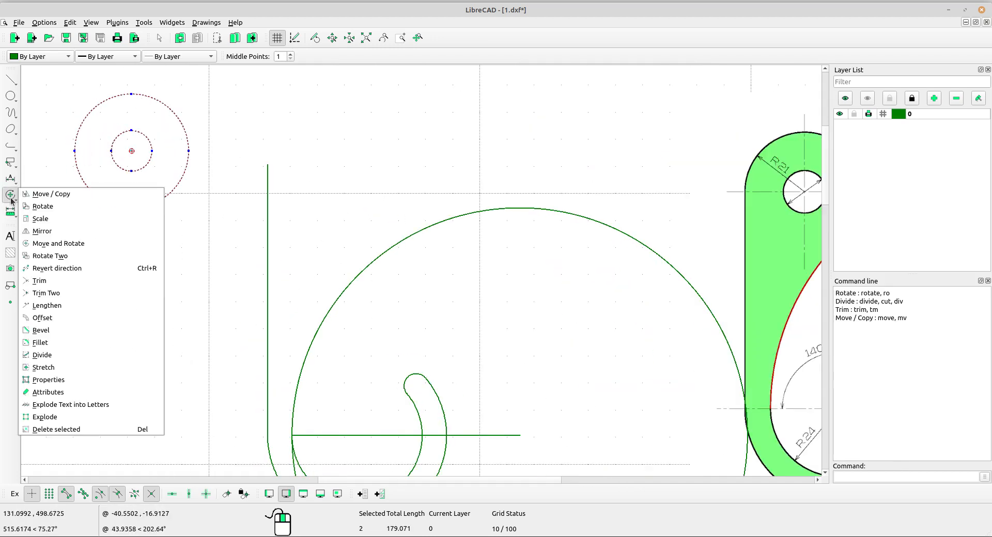
click(45, 199)
scroll(69, 190, up, 1)
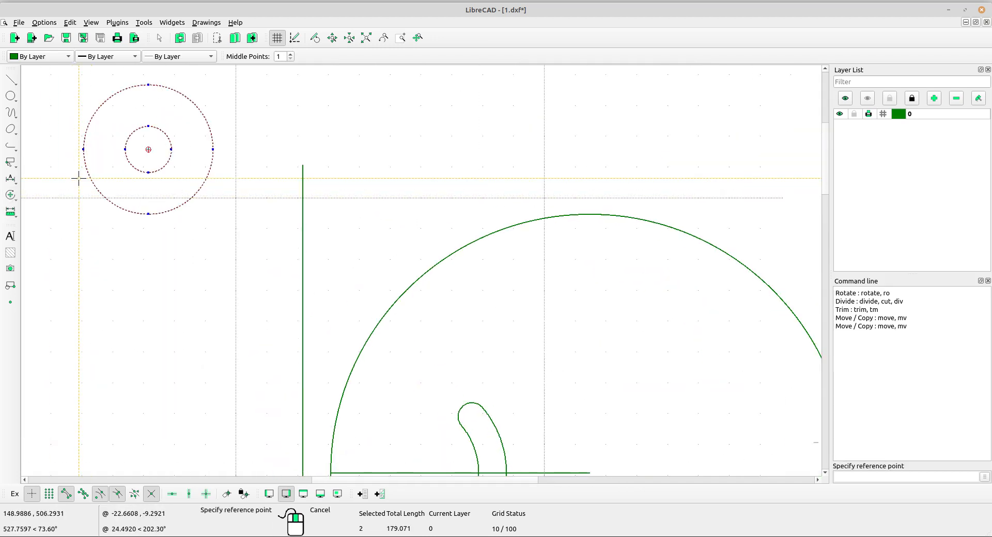
scroll(82, 173, up, 3)
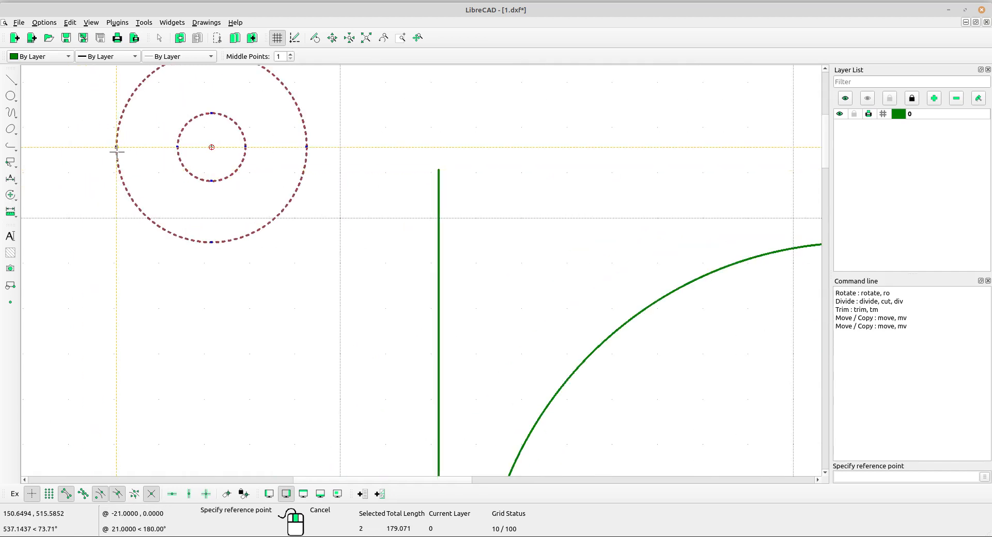
middle_drag(134, 154, 129, 175)
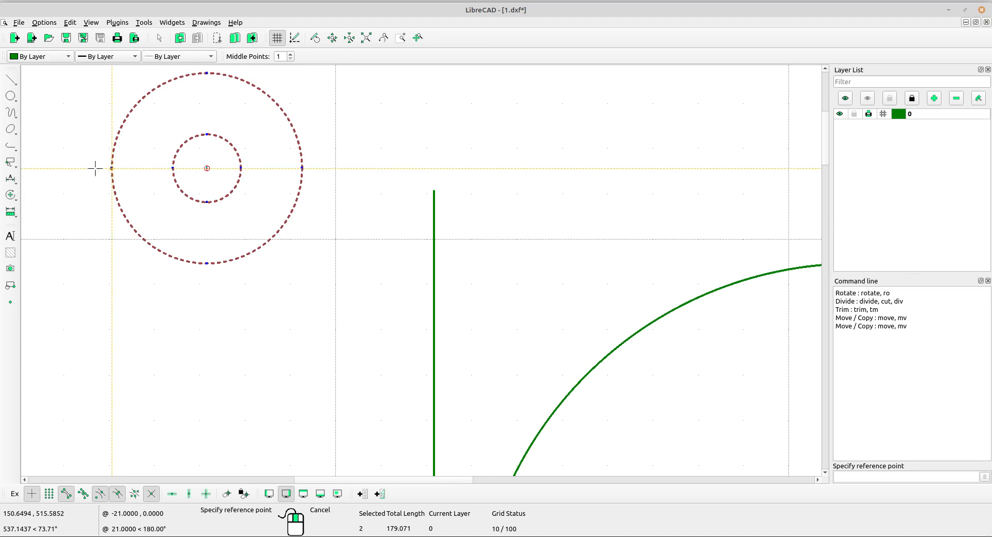
click(109, 168)
scroll(315, 248, down, 3)
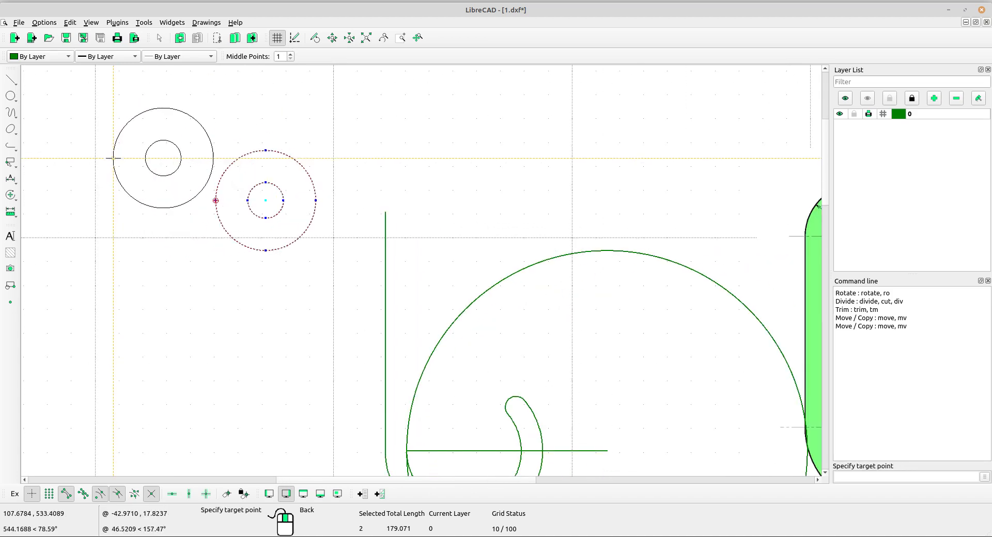
middle_drag(264, 199, 35, 135)
scroll(162, 117, up, 4)
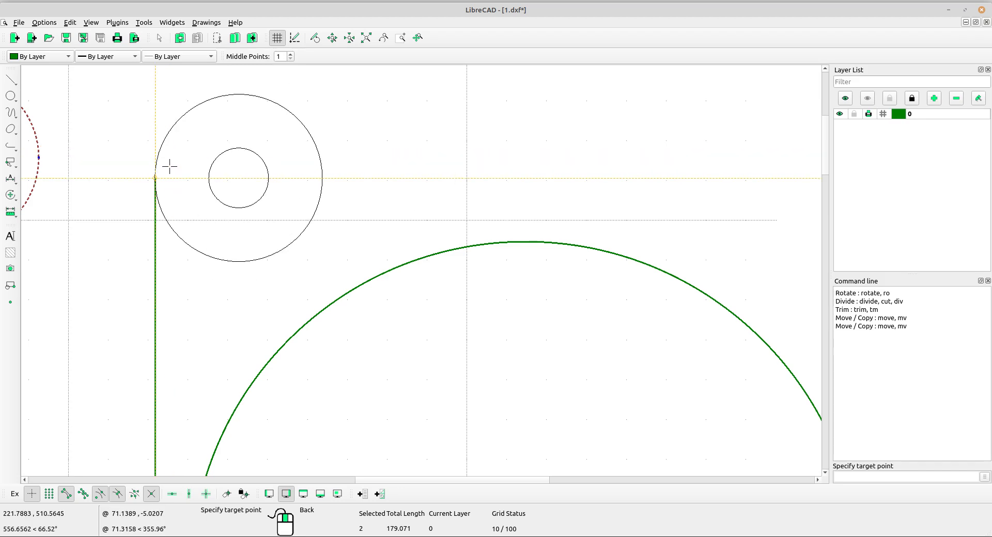
scroll(168, 182, up, 2)
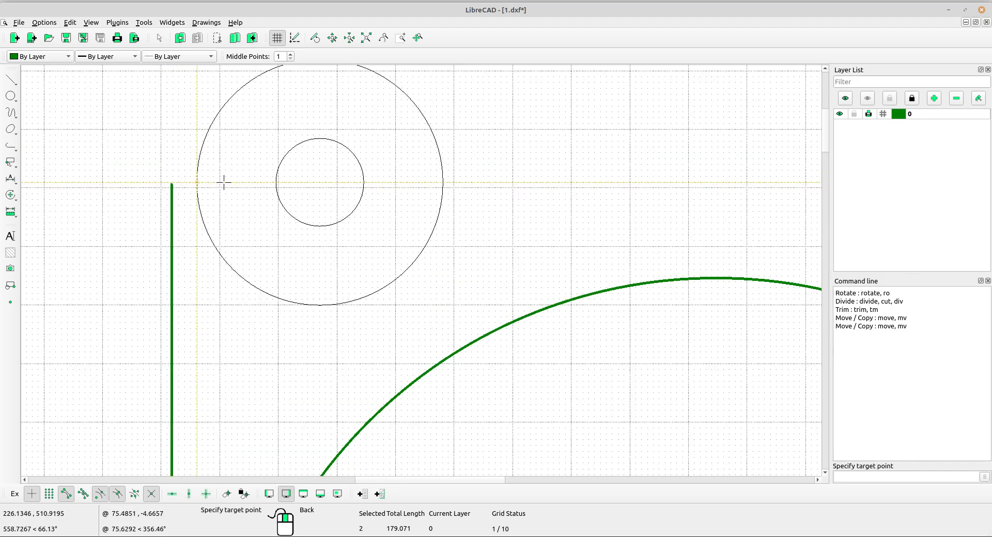
click(172, 184)
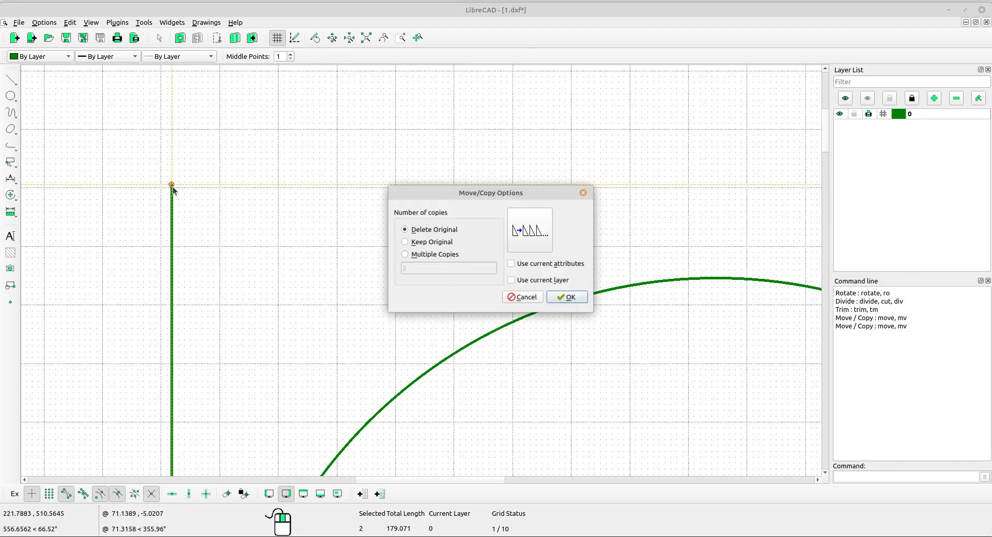
click(565, 298)
scroll(317, 210, down, 3)
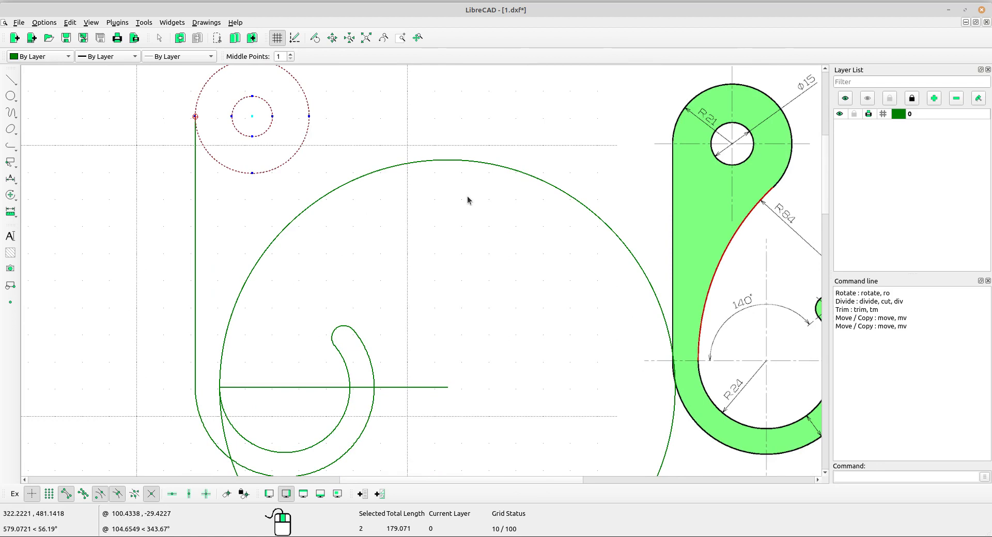
key(Escape)
Compare the arrangement of the eye circles, vertical edge and large R84 circle with the reference hook drawing
middle_drag(376, 177, 356, 184)
scroll(414, 231, down, 2)
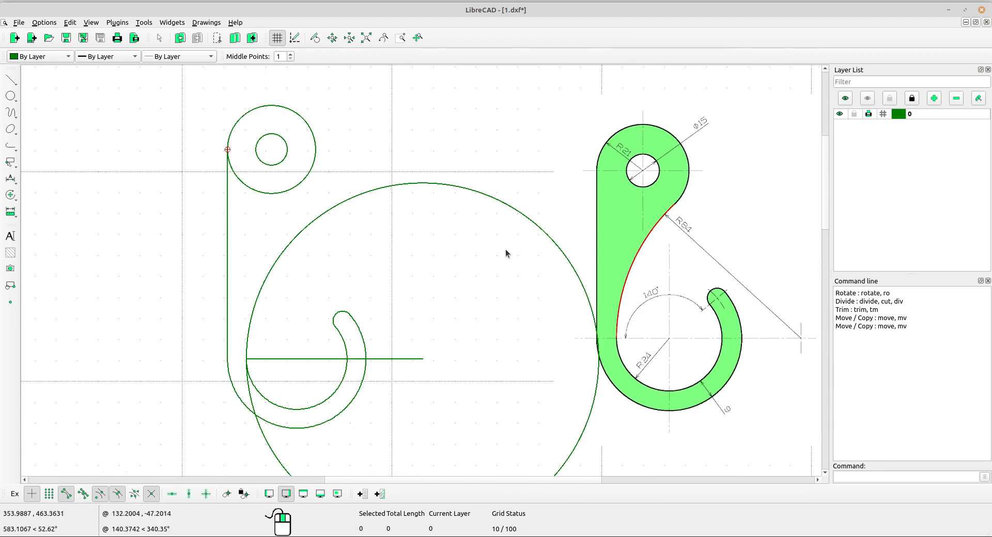
mouse_move(504, 250)
middle_down()
mouse_move(482, 211)
mouse_move(479, 240)
middle_up()
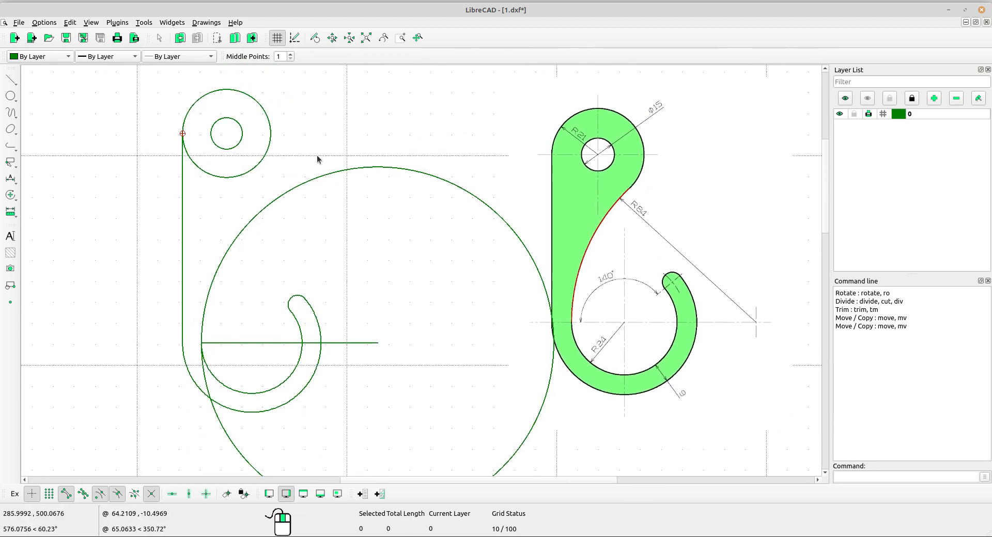
scroll(318, 159, up, 1)
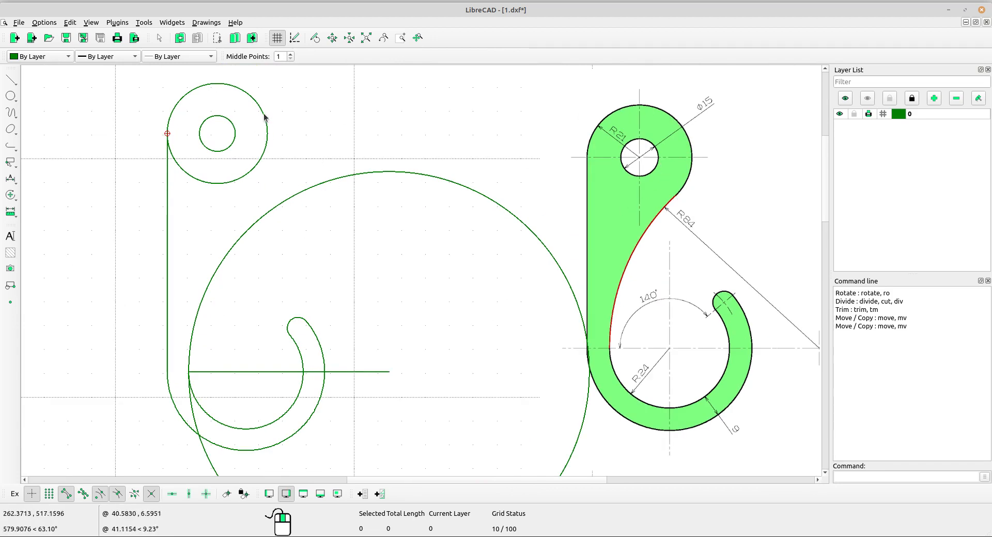
scroll(249, 128, up, 1)
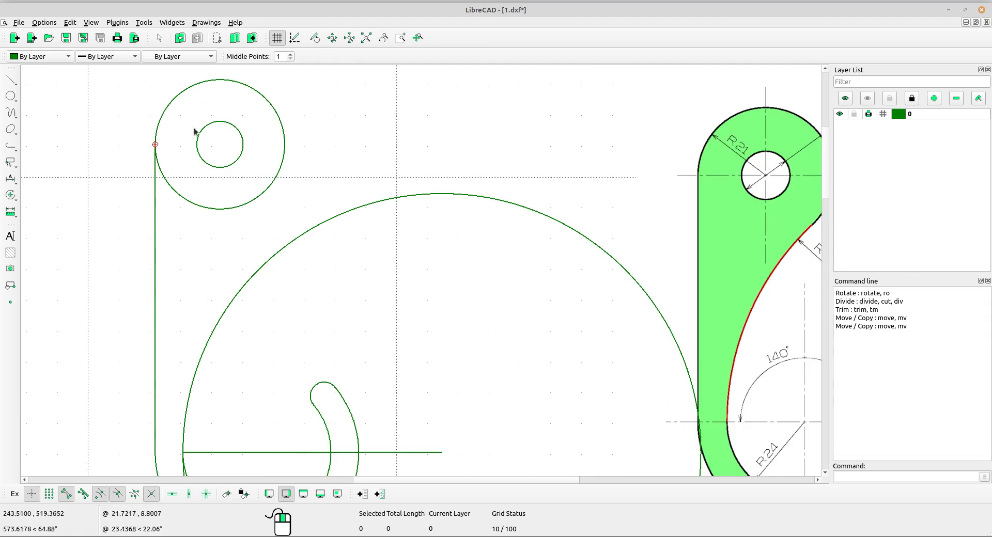
scroll(238, 183, down, 3)
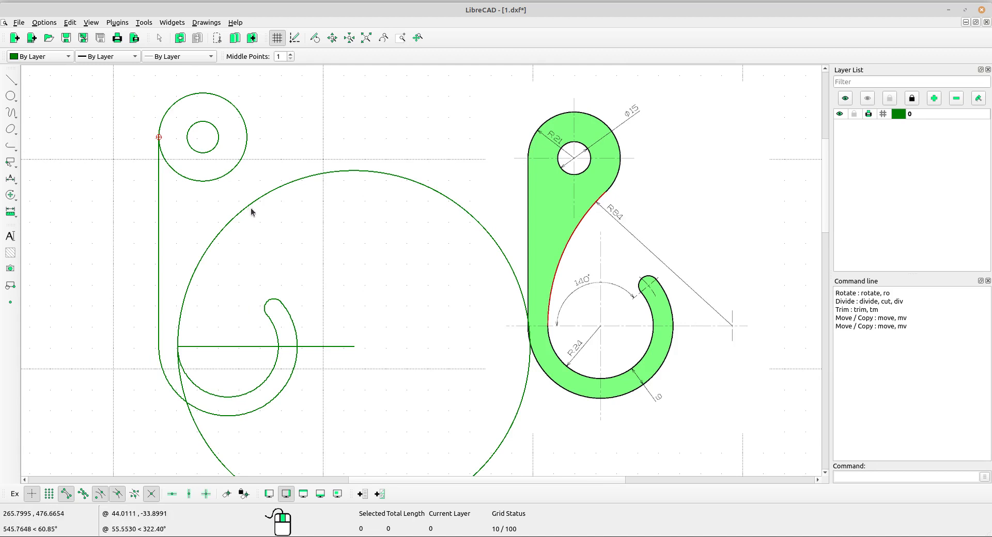
middle_drag(456, 363, 443, 283)
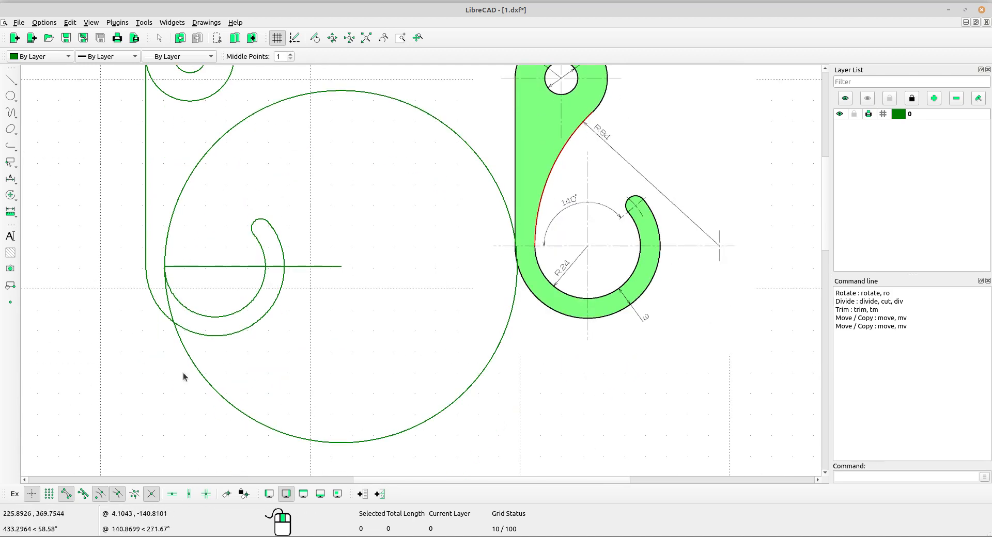
middle_drag(298, 141, 308, 239)
scroll(236, 209, up, 1)
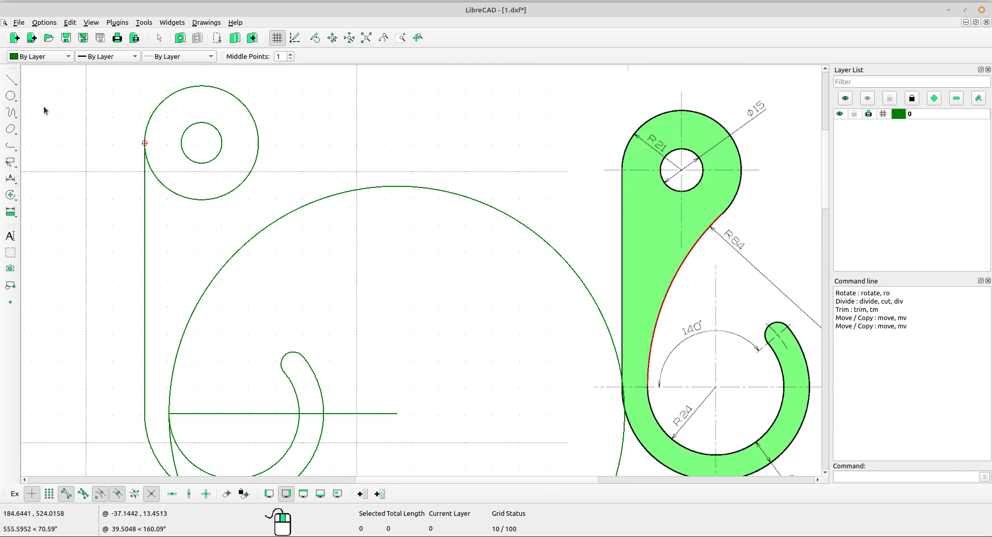
Draw a two-point line from the center of the eye circles to the center of the large R84 circle
click(11, 79)
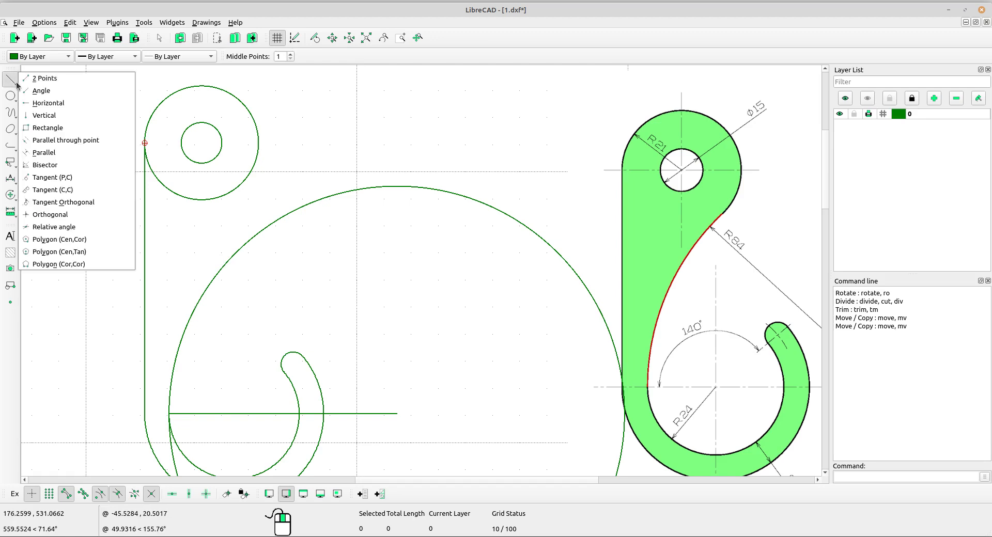
click(43, 78)
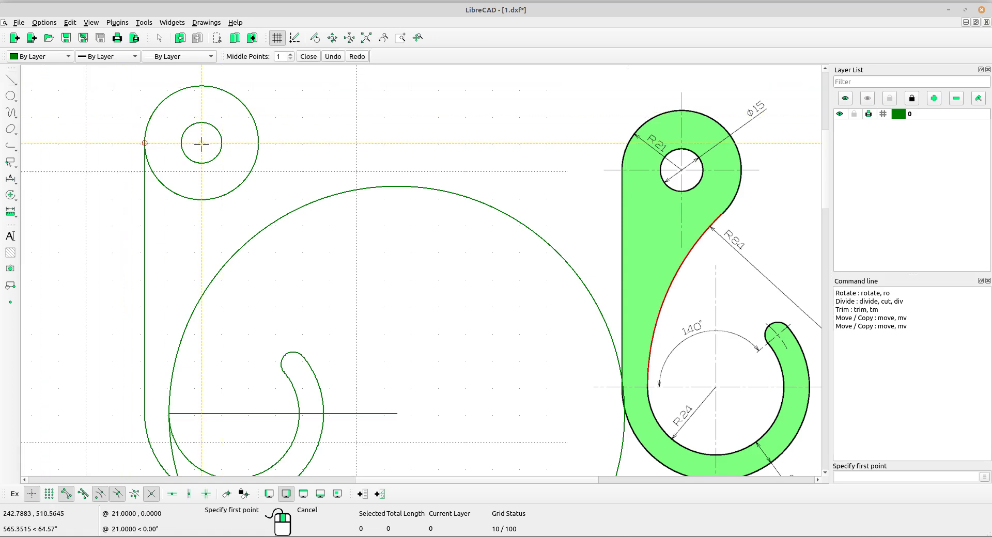
scroll(202, 144, up, 1)
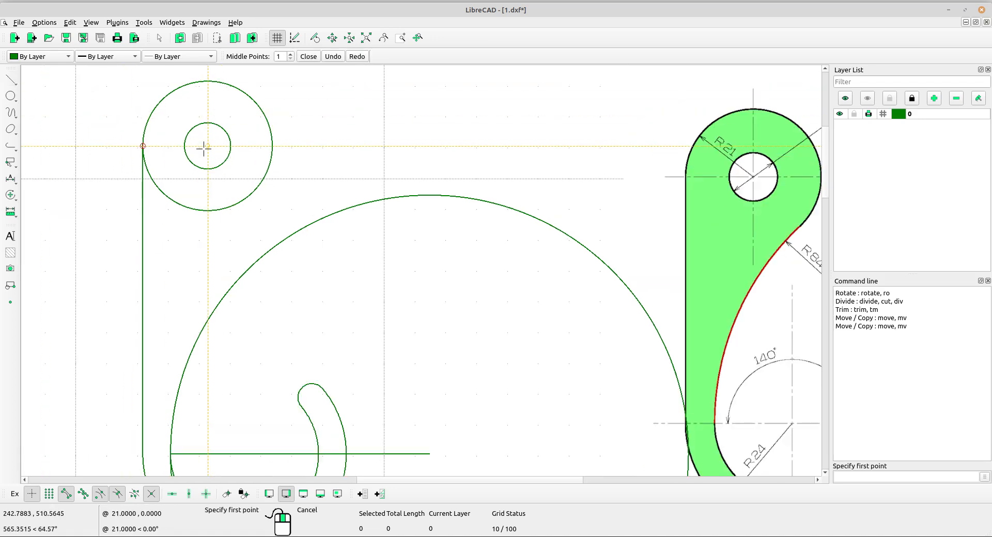
scroll(206, 147, up, 2)
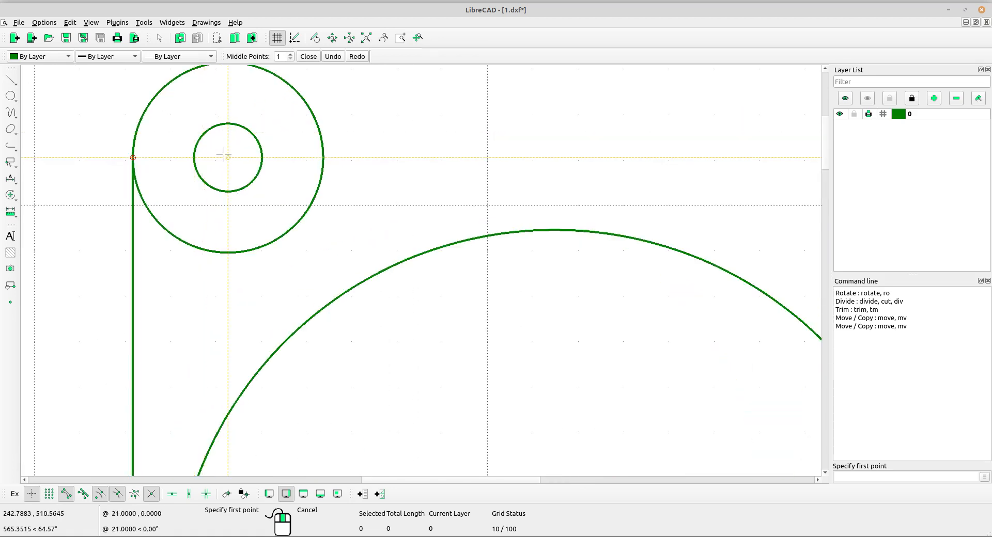
click(224, 154)
scroll(231, 149, down, 3)
scroll(330, 140, up, 2)
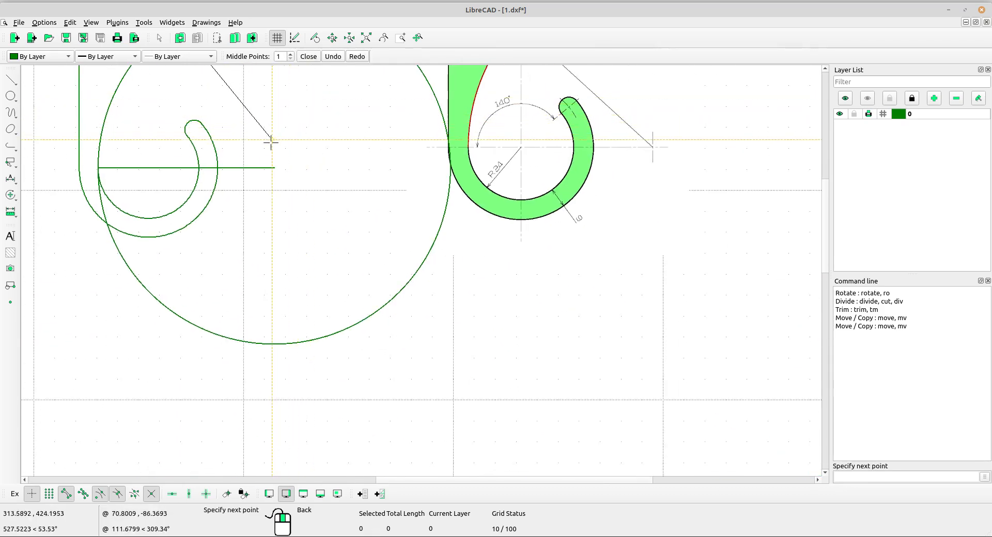
scroll(268, 168, down, 4)
middle_drag(268, 168, 295, 273)
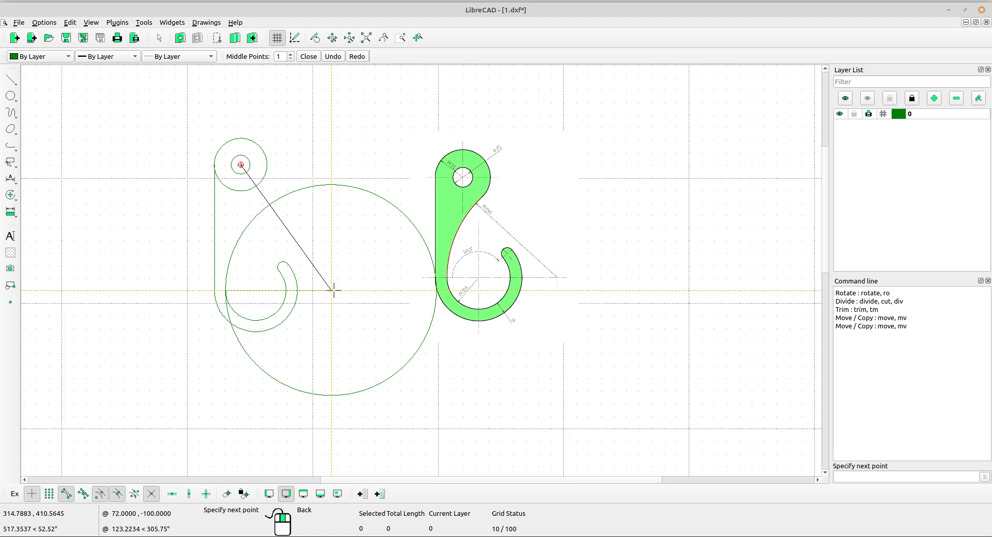
scroll(333, 291, up, 1)
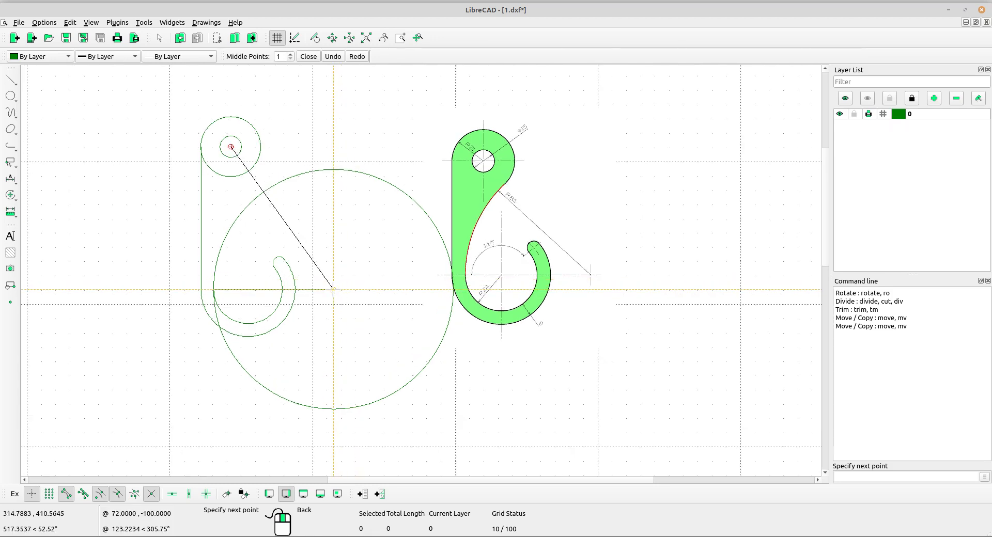
click(333, 289)
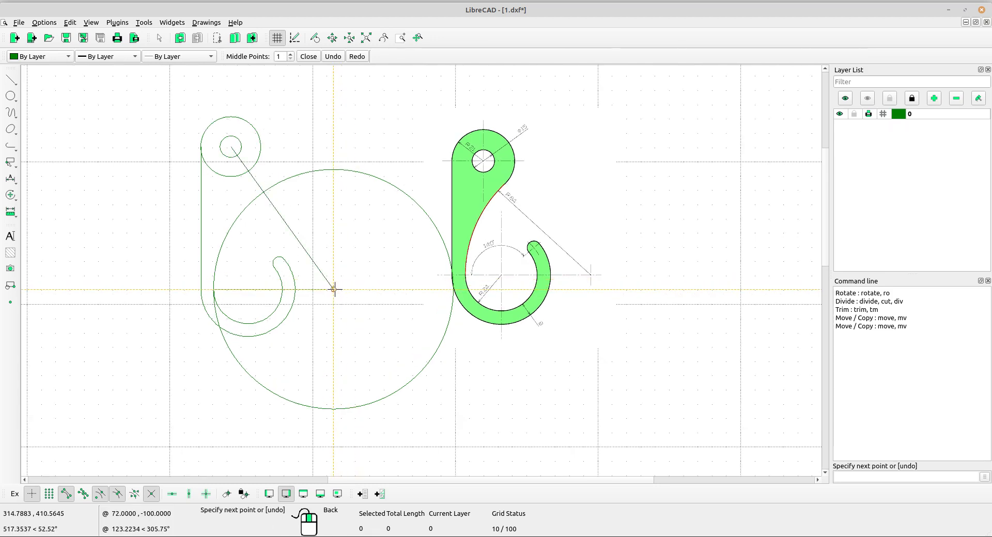
right_click(346, 211)
scroll(347, 211, up, 2)
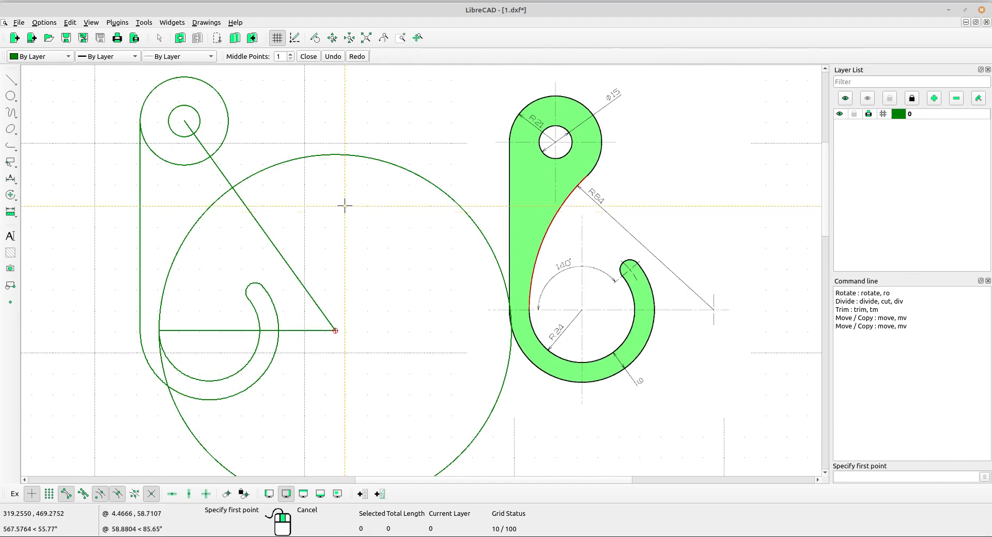
right_click(345, 210)
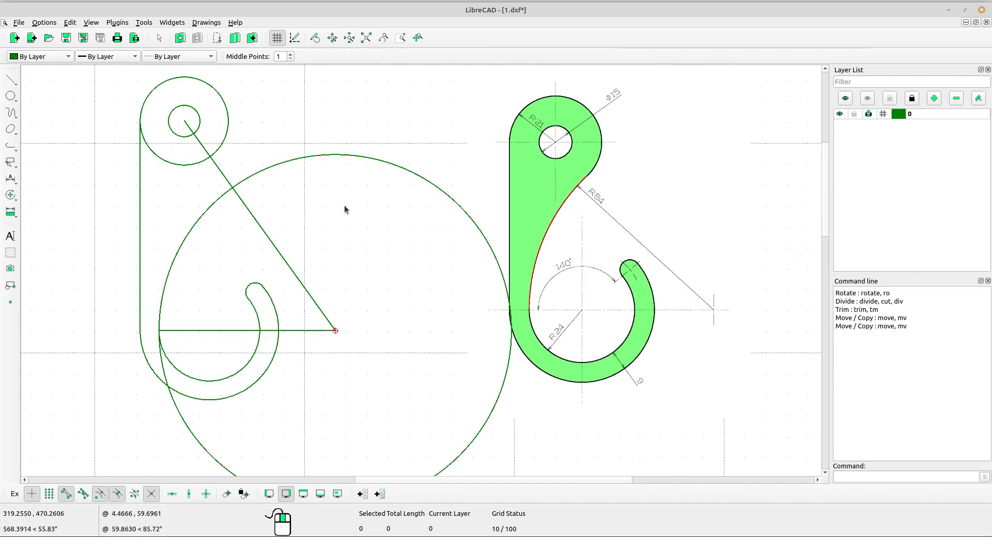
scroll(224, 184, up, 2)
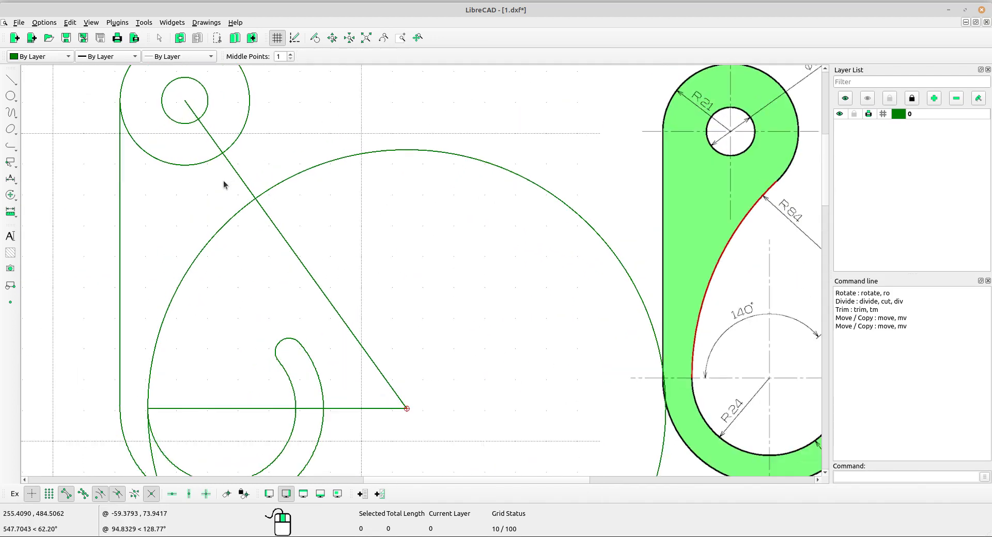
scroll(257, 204, up, 2)
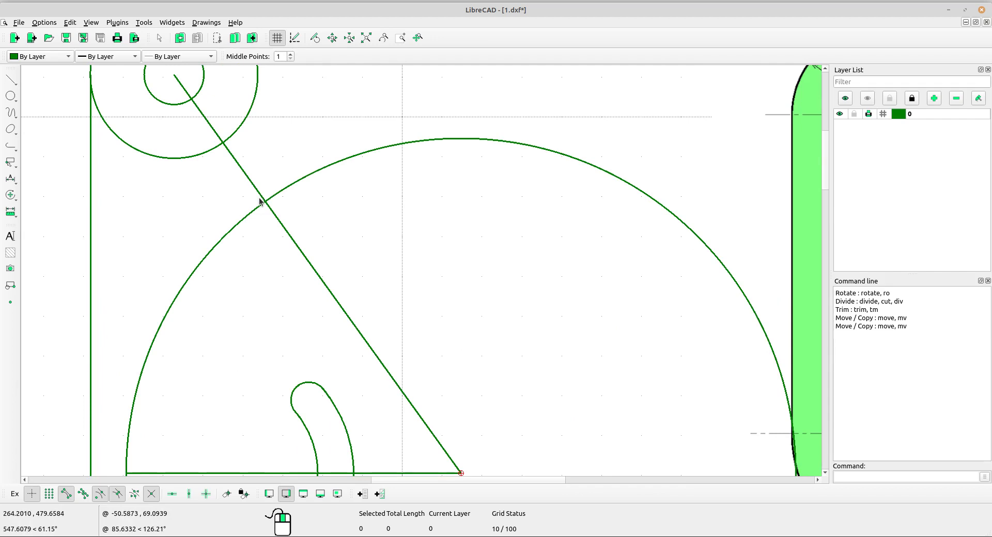
middle_drag(208, 173, 218, 222)
drag(188, 236, 171, 148)
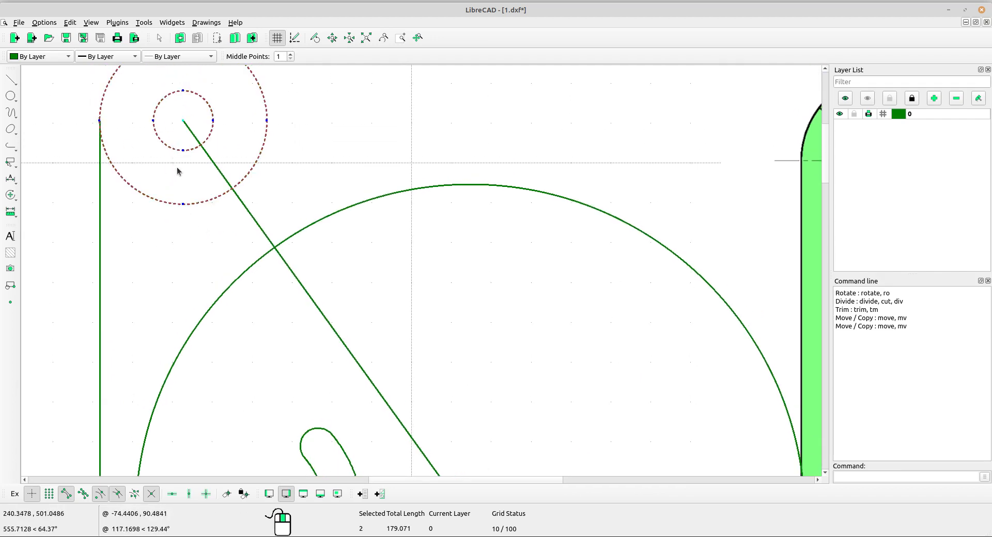
click(15, 199)
click(51, 196)
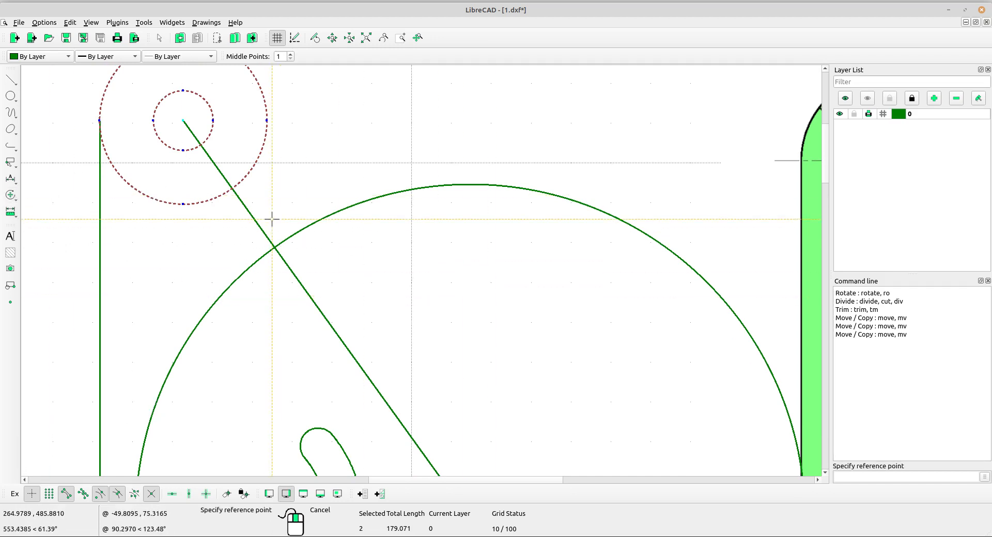
scroll(248, 201, up, 1)
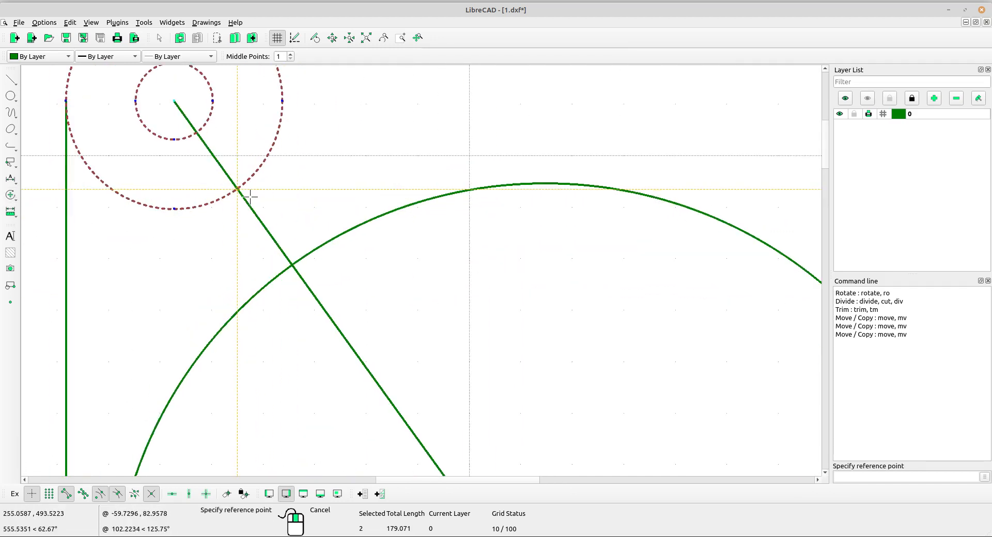
scroll(237, 189, up, 1)
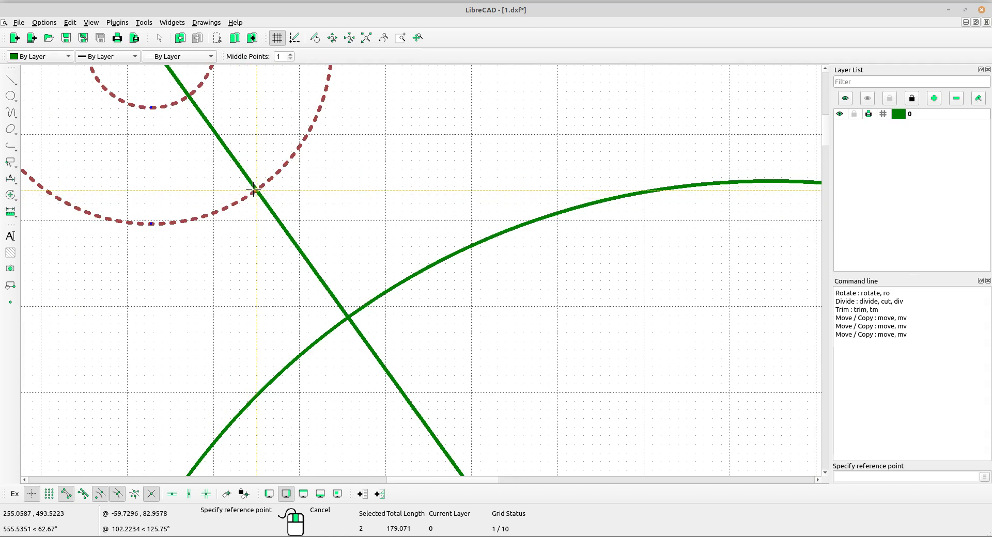
click(257, 190)
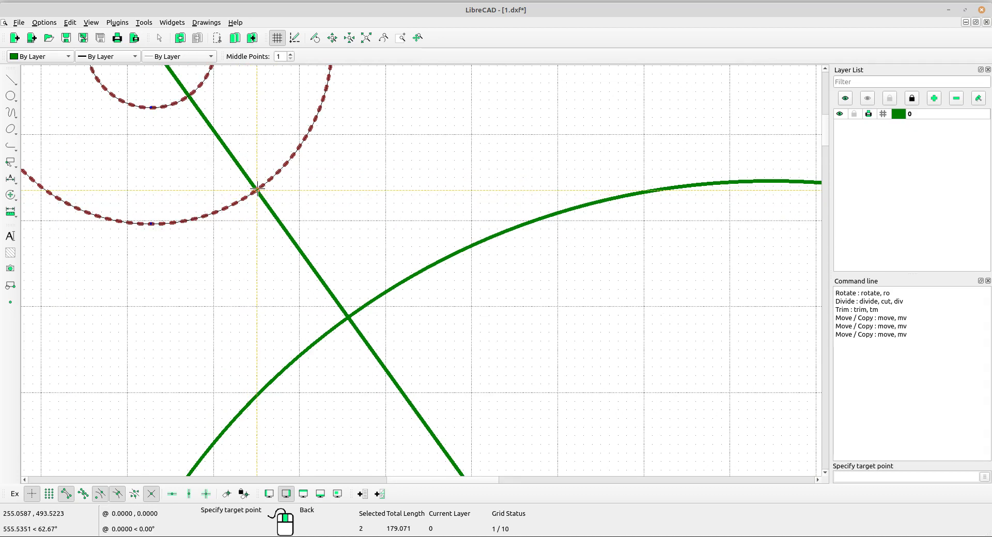
scroll(367, 241, down, 3)
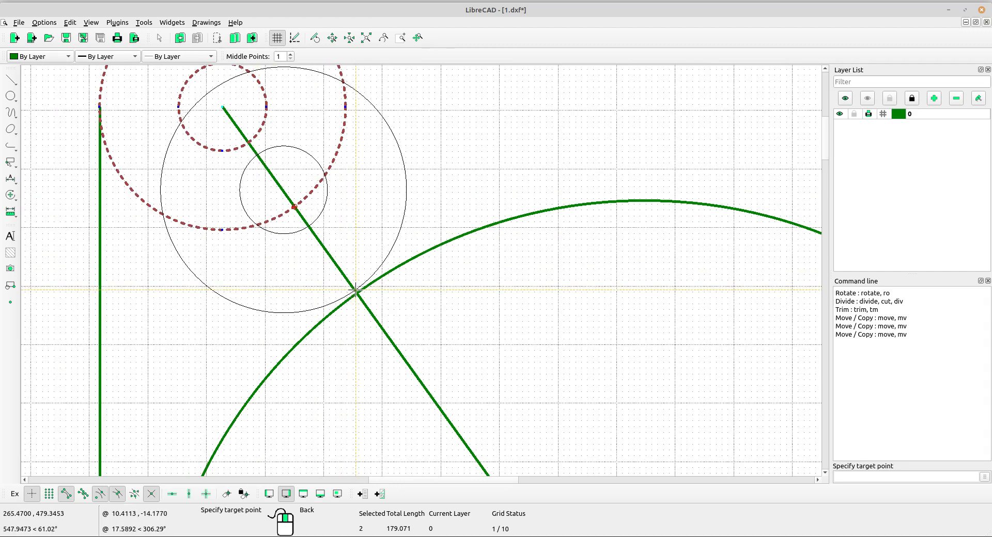
scroll(305, 262, down, 2)
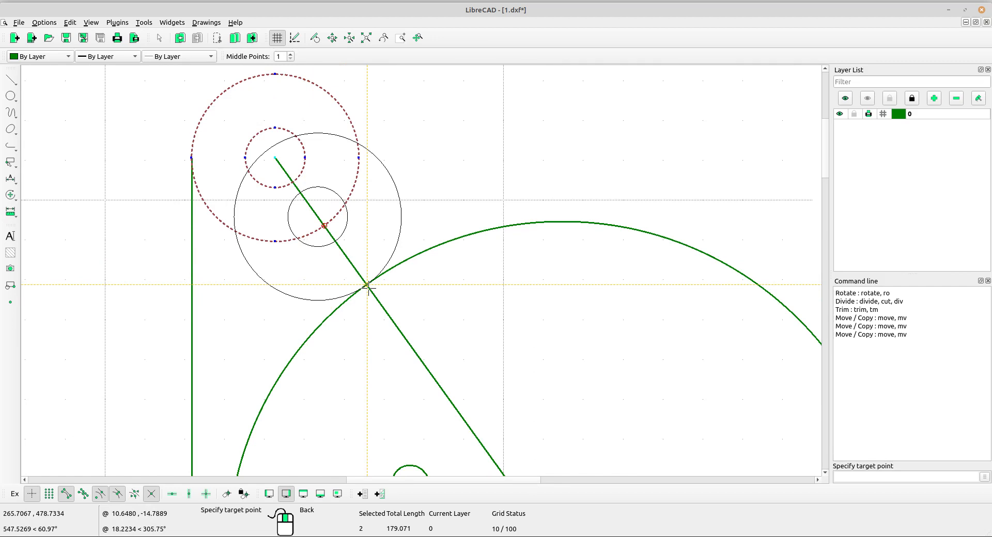
key(Escape)
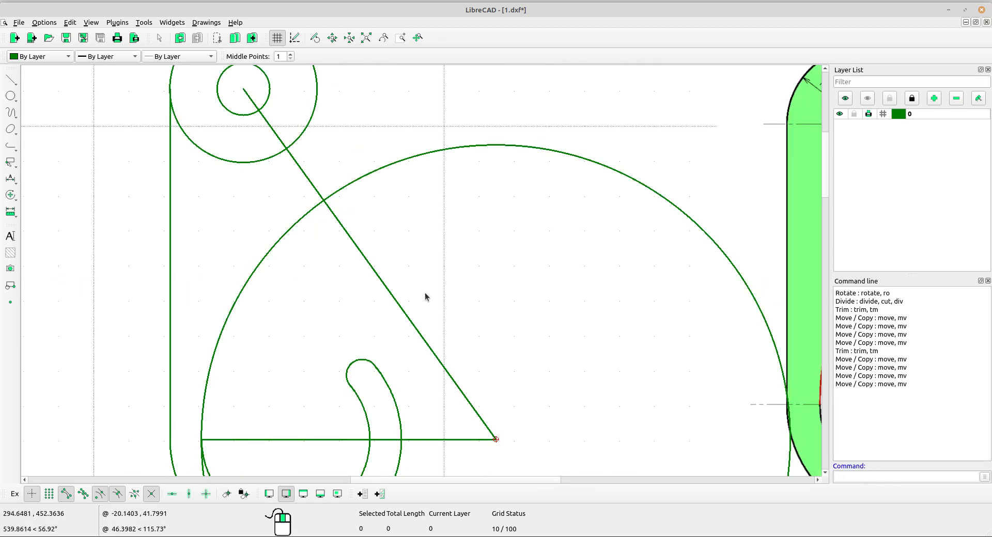
Delete the slanted construction line joining the center of the eye circles to the center of the large R84 circle
scroll(288, 201, up, 2)
middle_drag(298, 188, 303, 209)
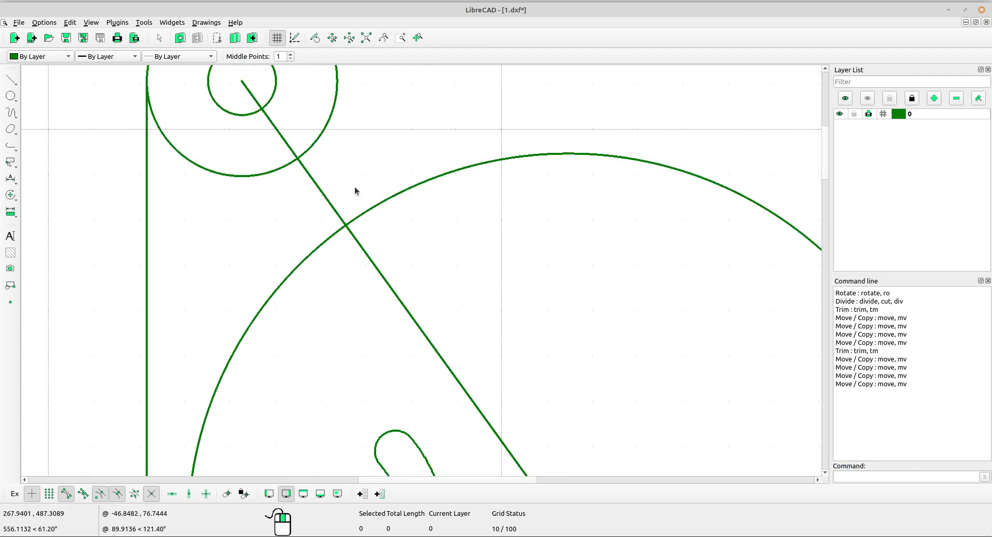
click(326, 198)
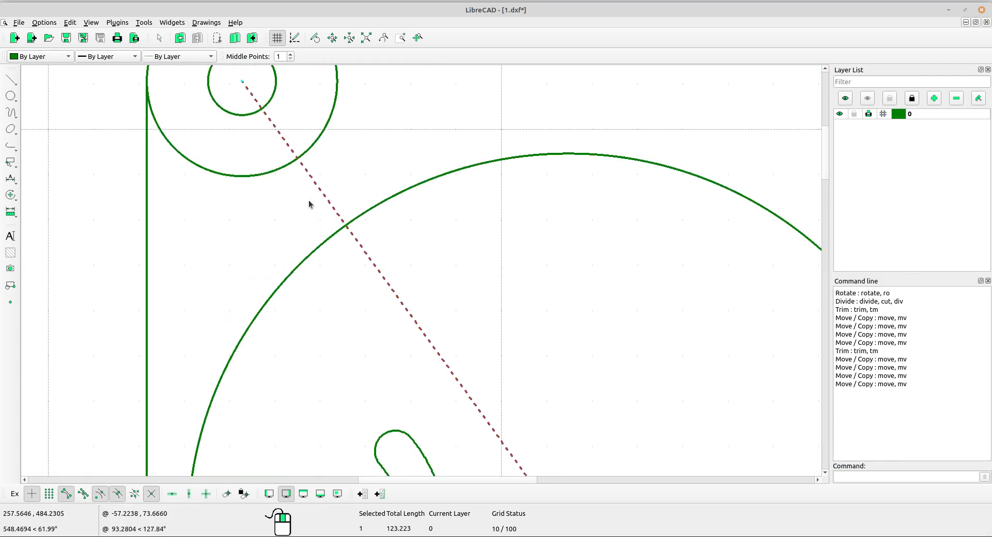
key(Delete)
Draw two crossing Tangent (C,C) lines between the outer eye circle and the large R84 circle
middle_drag(308, 203, 333, 253)
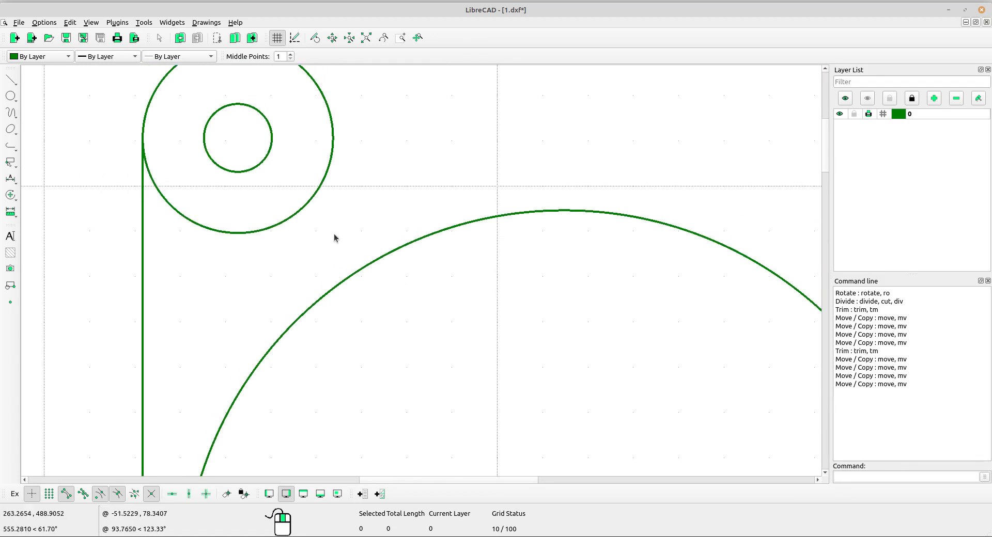
click(17, 82)
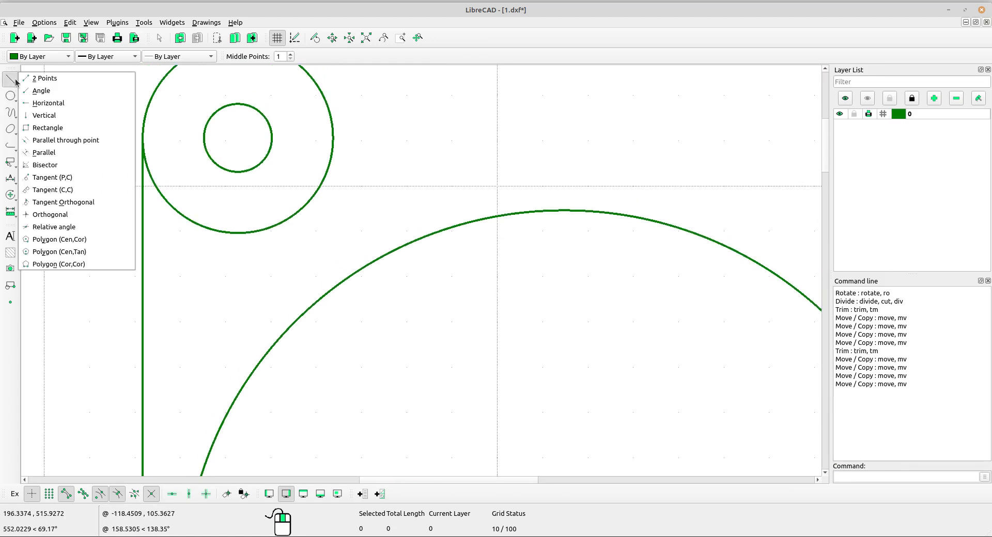
click(60, 194)
scroll(326, 228, down, 3)
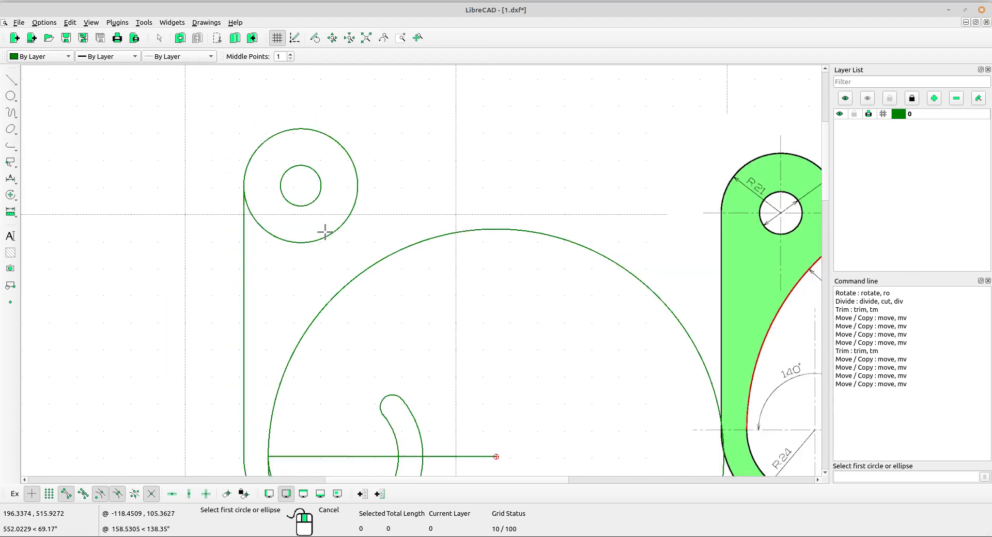
middle_drag(326, 227, 284, 204)
click(280, 198)
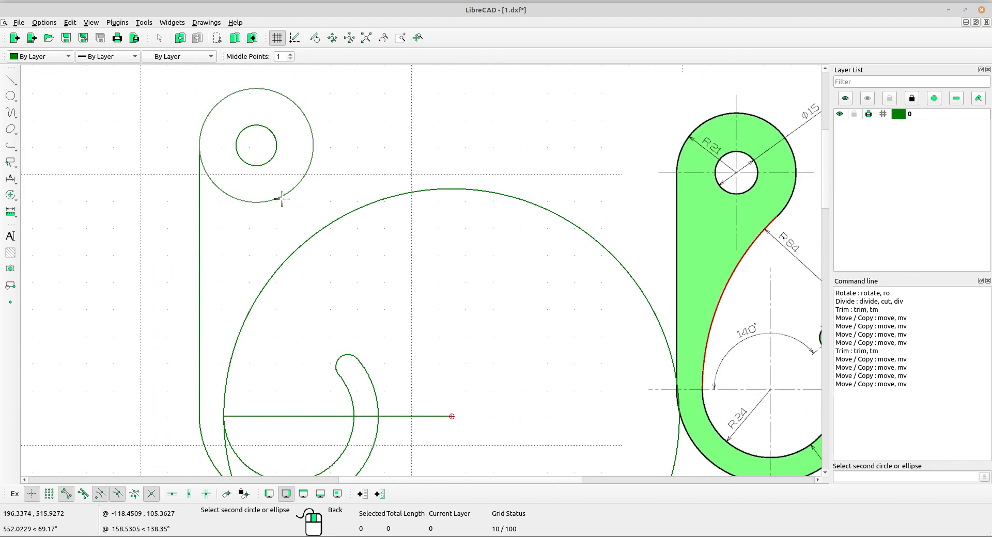
click(290, 243)
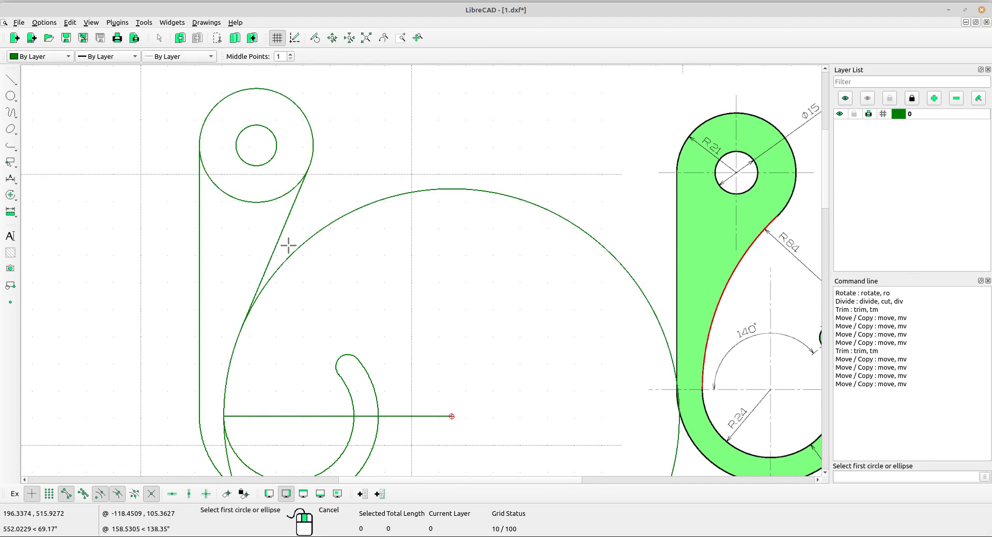
click(243, 200)
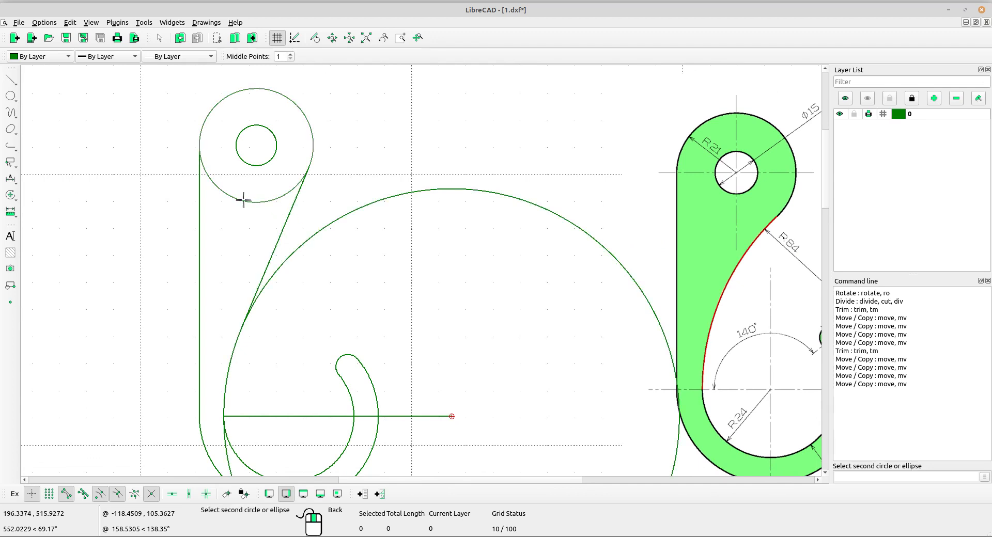
click(420, 193)
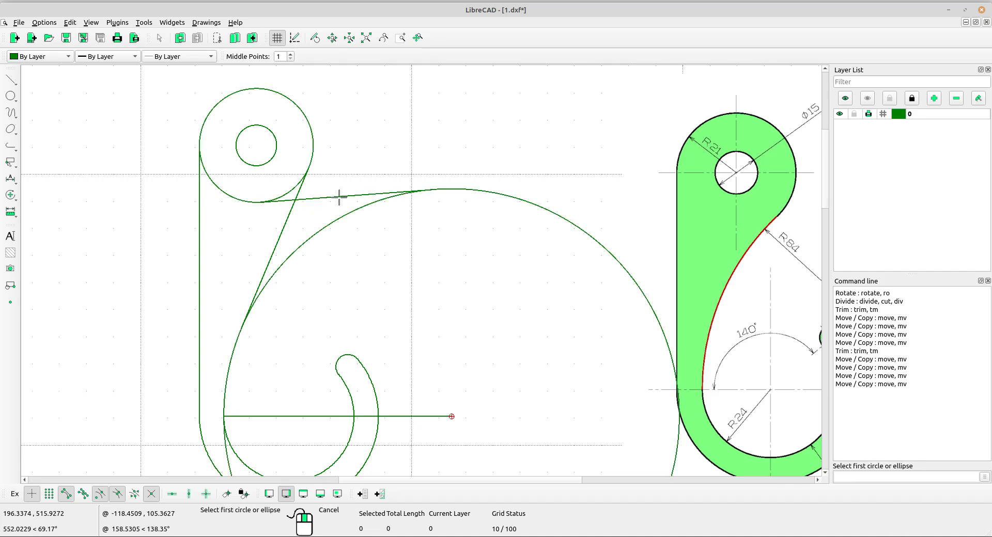
scroll(335, 195, up, 4)
right_click(376, 151)
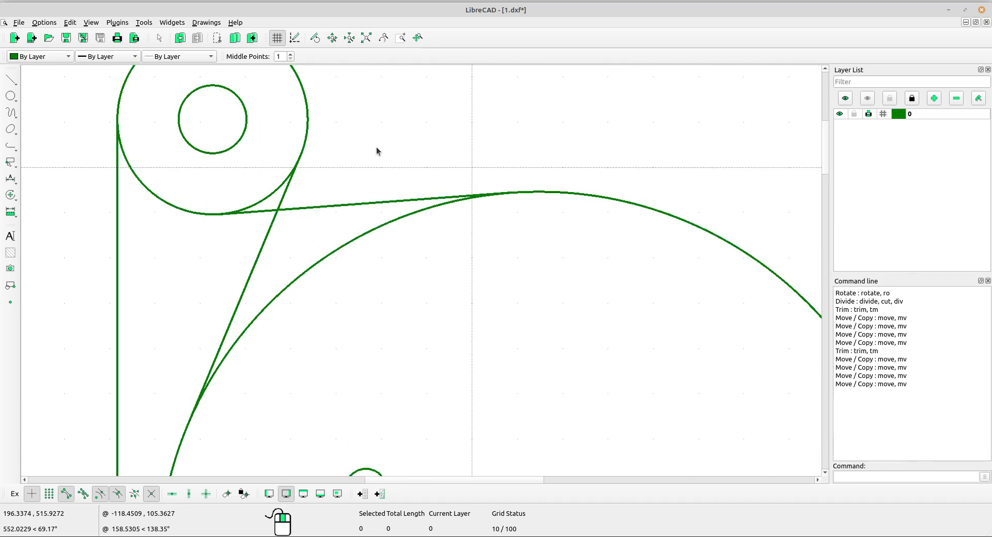
Draw a vertical line 100 long, centered by its Middle snap point on the intersection of the two tangent lines
click(10, 79)
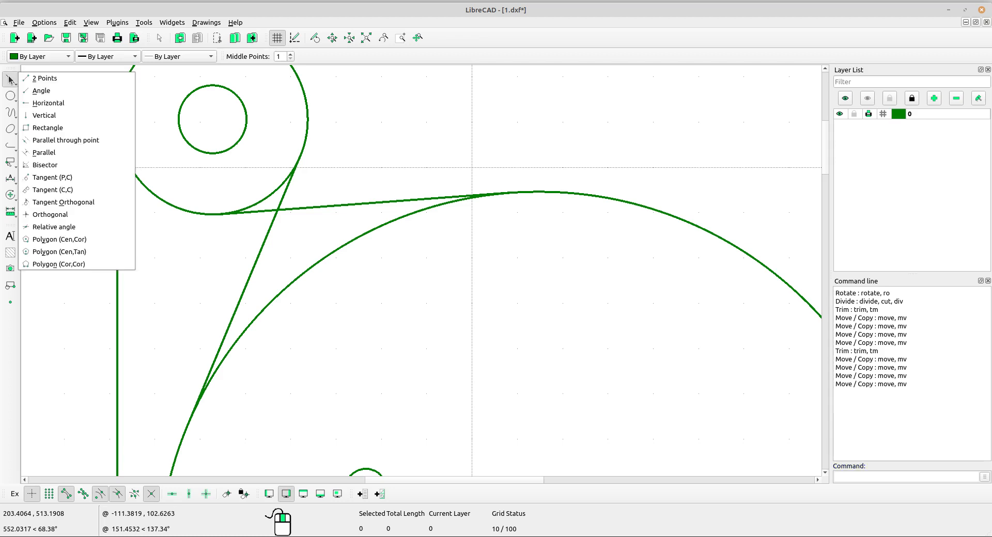
click(64, 116)
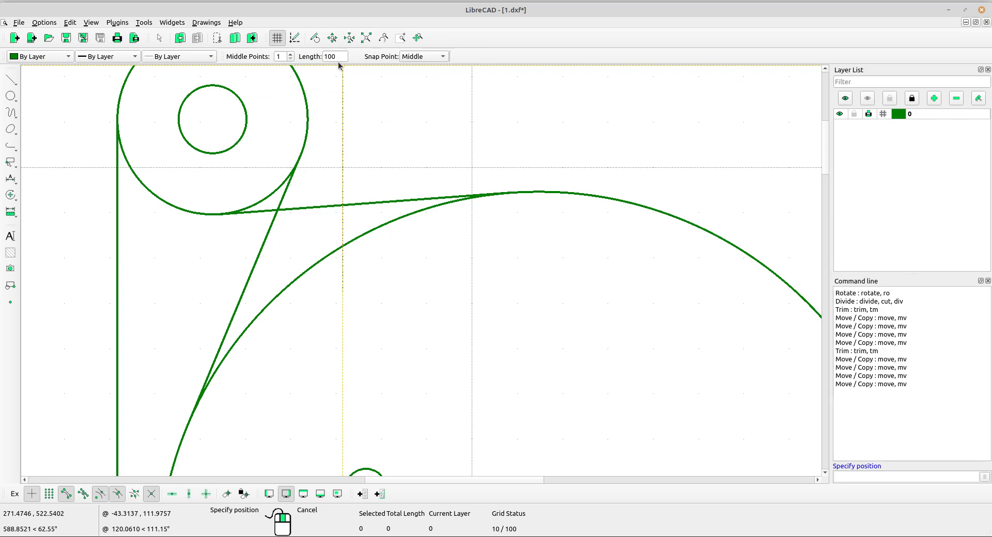
click(411, 60)
click(414, 57)
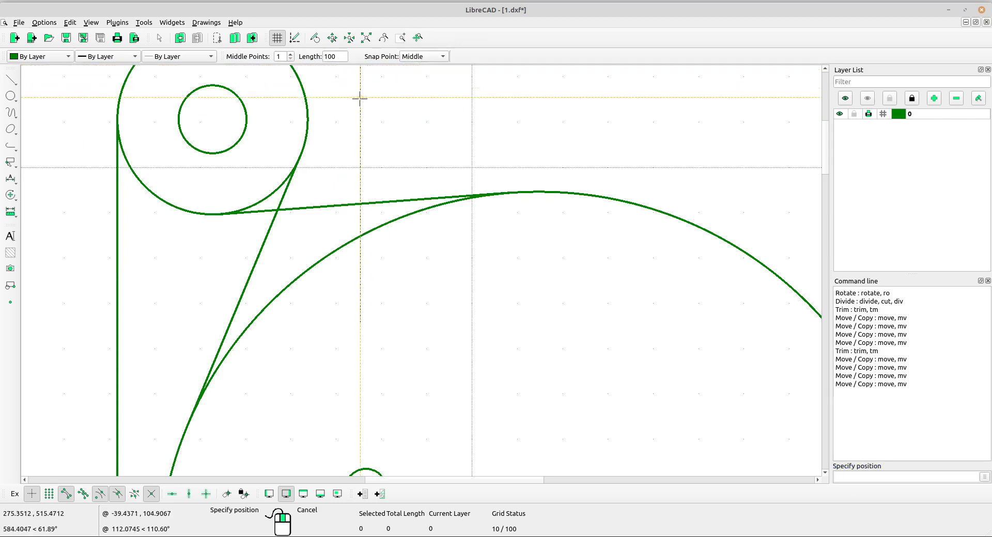
scroll(354, 205, up, 5)
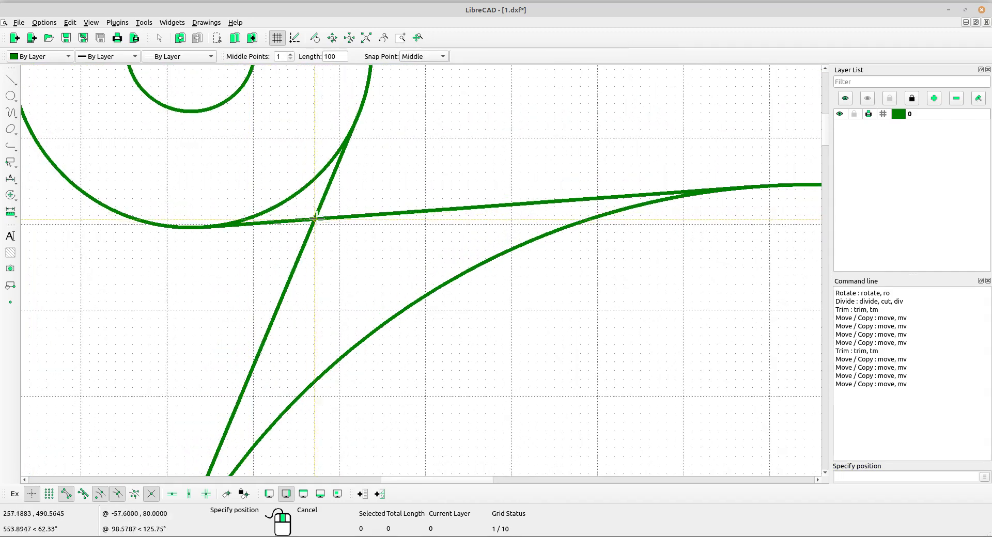
scroll(316, 219, up, 4)
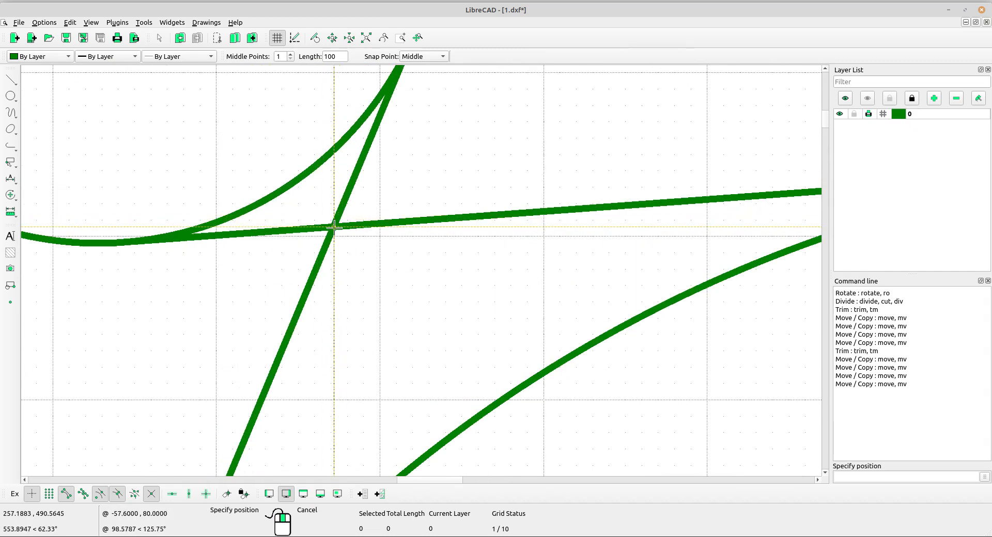
click(334, 227)
scroll(336, 225, down, 10)
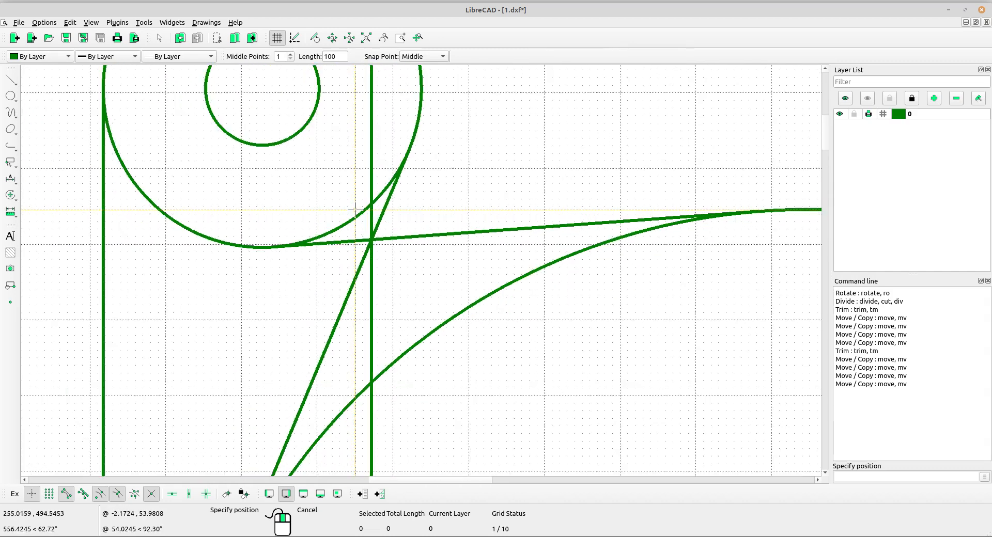
scroll(472, 278, down, 1)
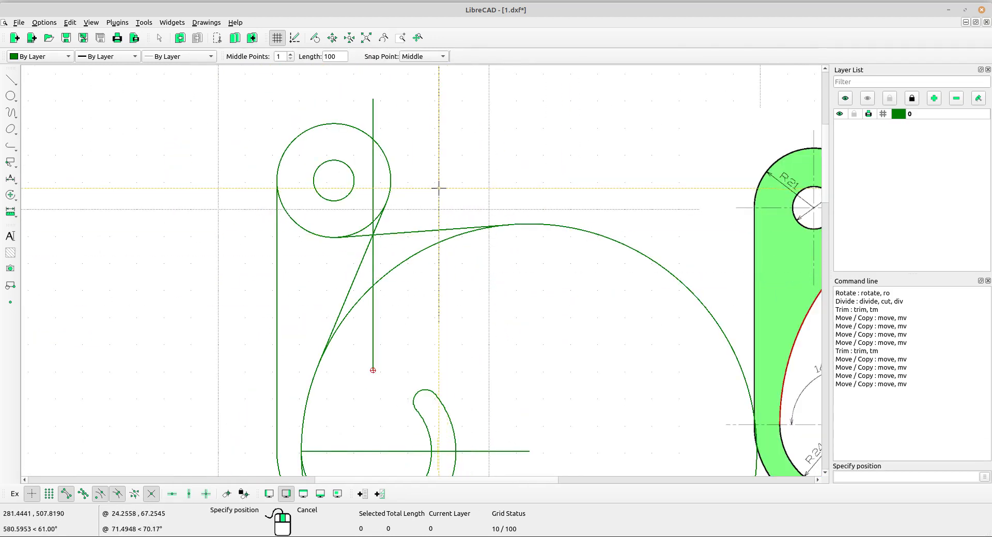
right_click(441, 211)
Move both eye circles from the outer circle's lower intersection with the new vertical line to that line's intersection with the R84 circle, deleting the original
scroll(416, 253, up, 3)
scroll(416, 253, up, 1)
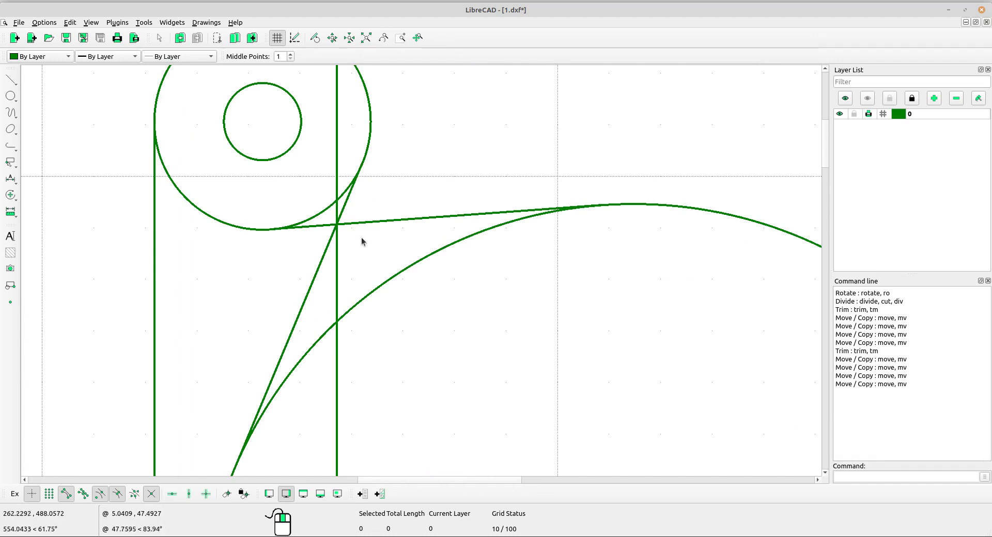
click(221, 221)
click(250, 156)
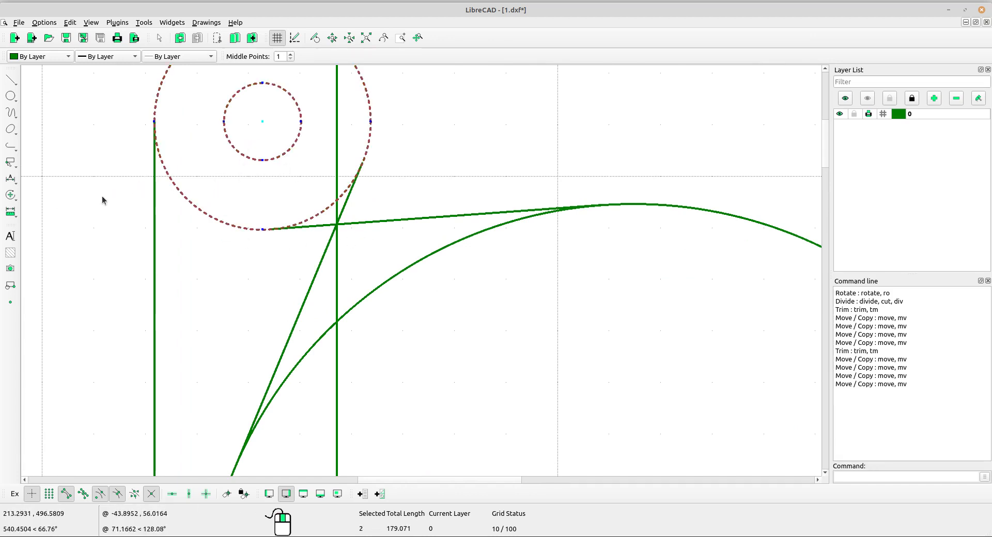
click(11, 195)
click(37, 195)
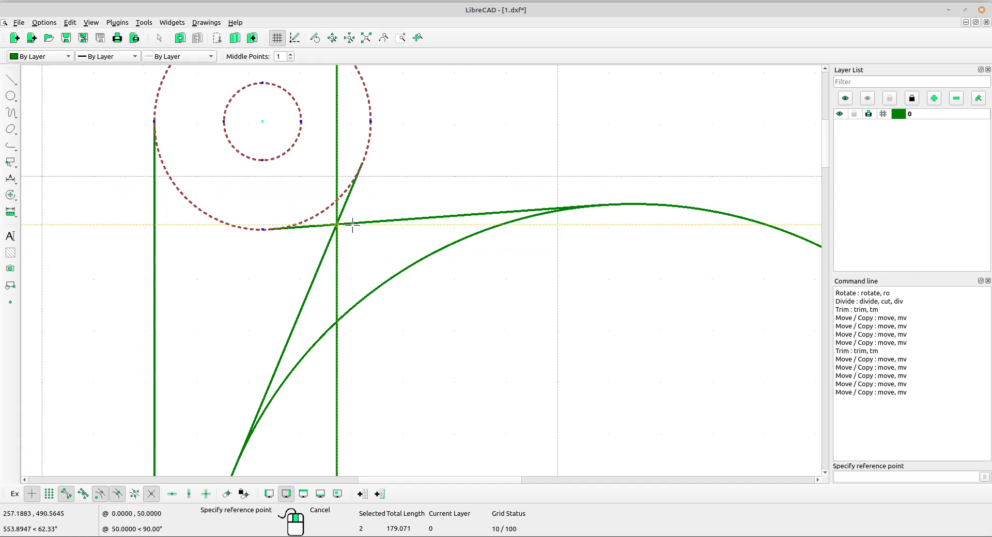
scroll(341, 220, up, 5)
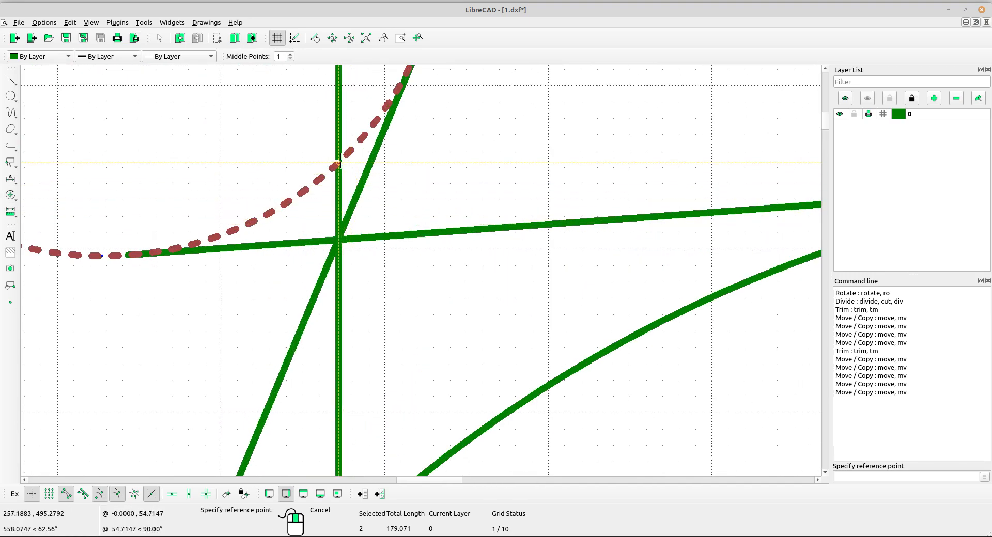
click(336, 164)
scroll(397, 236, down, 2)
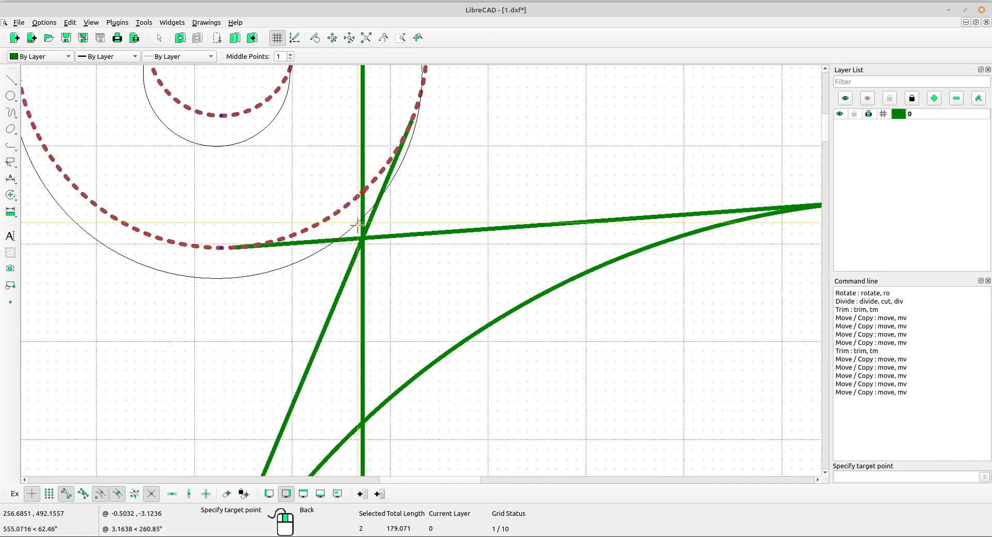
click(361, 422)
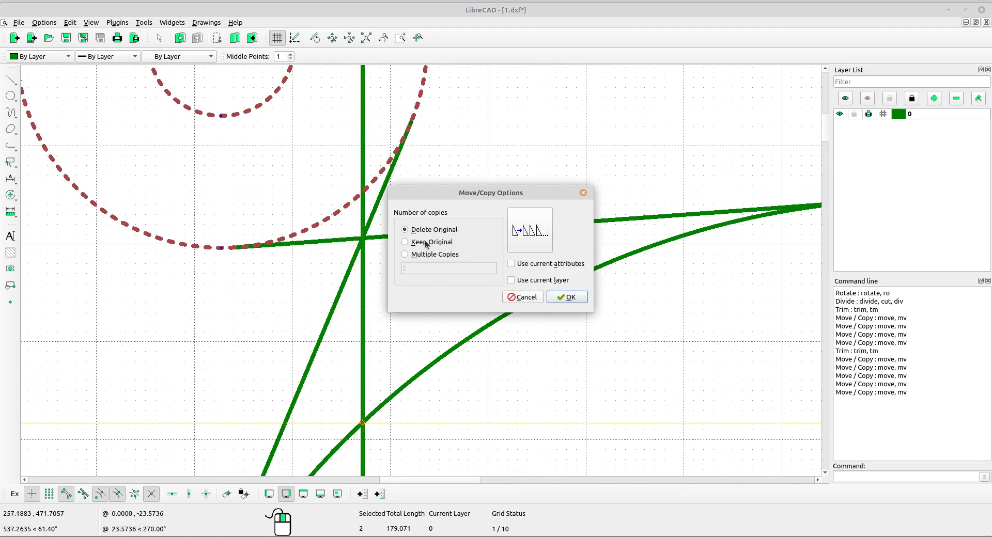
click(568, 297)
scroll(467, 262, down, 2)
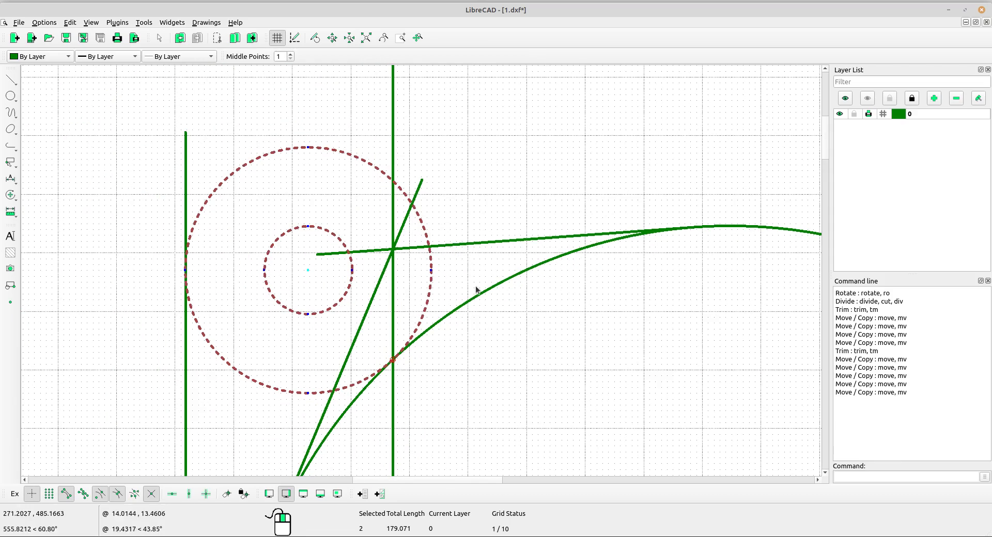
scroll(211, 268, up, 3)
scroll(212, 268, up, 2)
scroll(230, 256, down, 2)
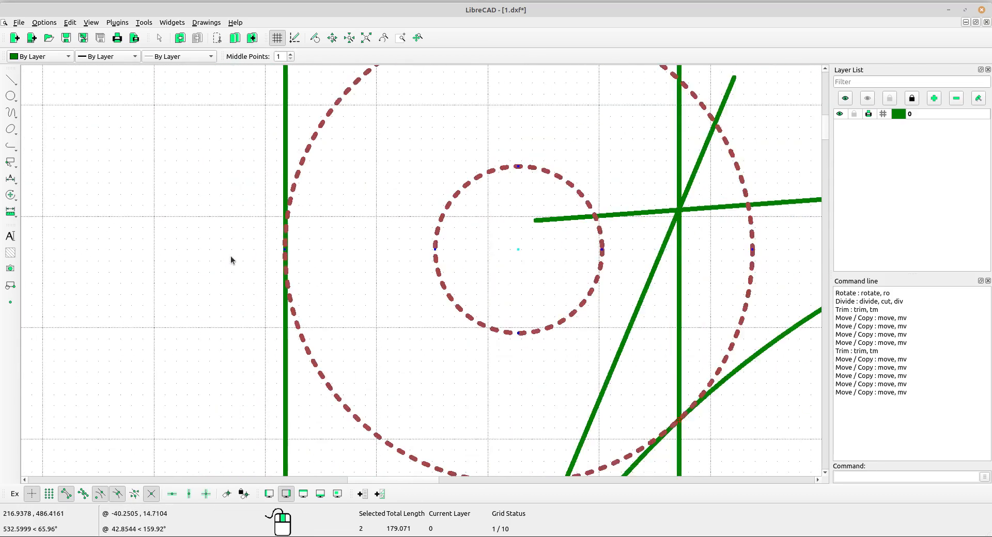
Delete the two crossing tangent lines and the vertical construction line running through their intersection
scroll(579, 340, down, 3)
scroll(577, 344, down, 7)
middle_drag(581, 314, 526, 234)
key(Escape)
scroll(421, 207, up, 4)
scroll(414, 207, up, 2)
click(371, 203)
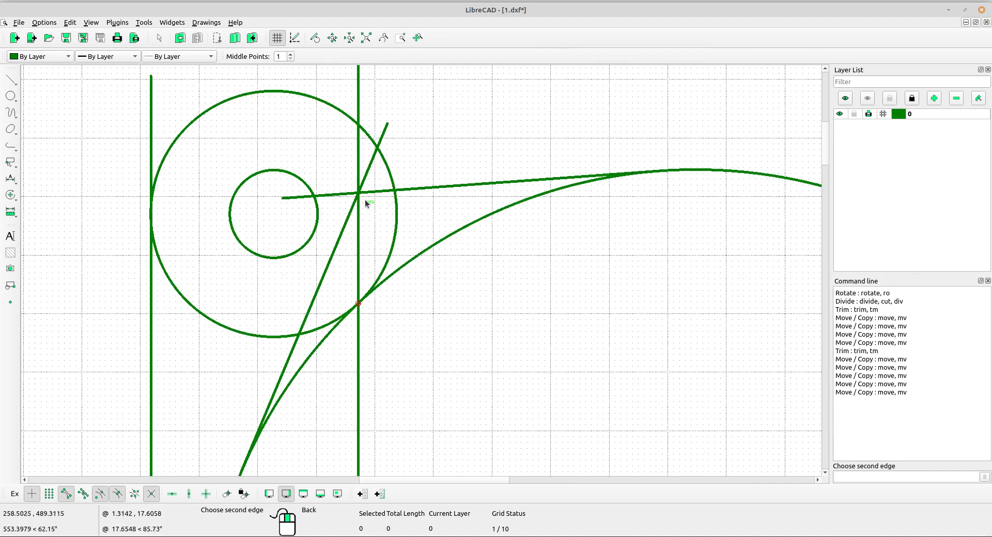
click(354, 184)
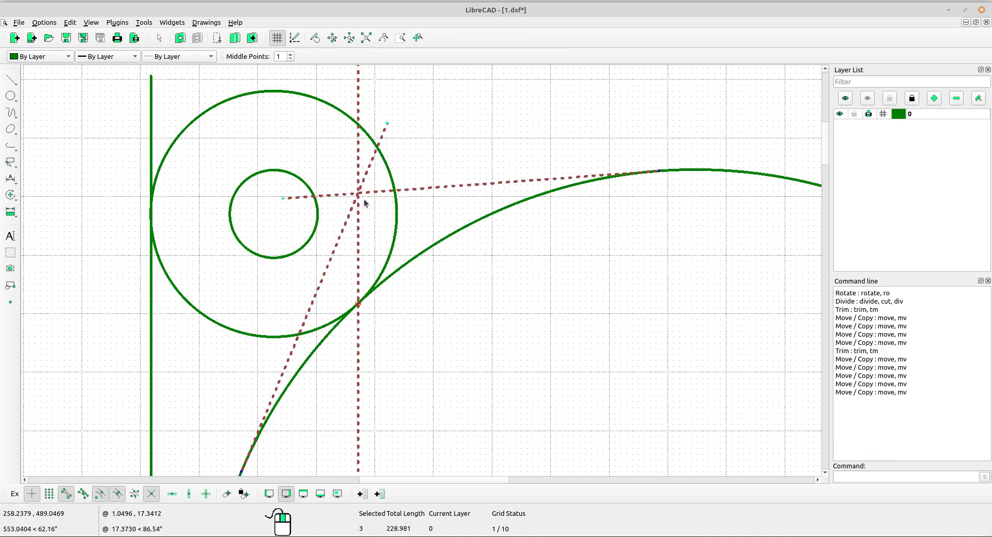
key(Delete)
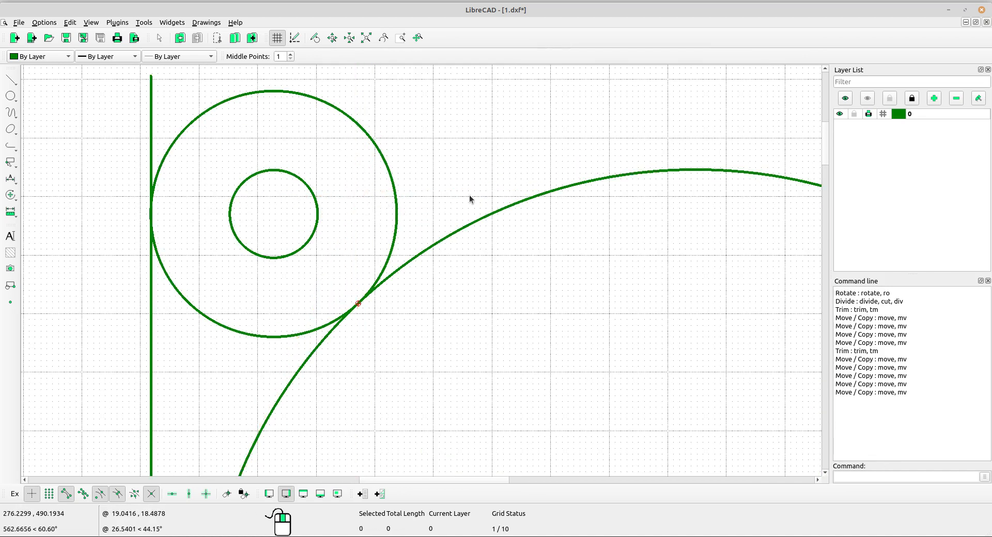
Divide the large R84 circle at the horizontal line's endpoint on it and at its contact point with the outer eye circle
scroll(472, 252, down, 8)
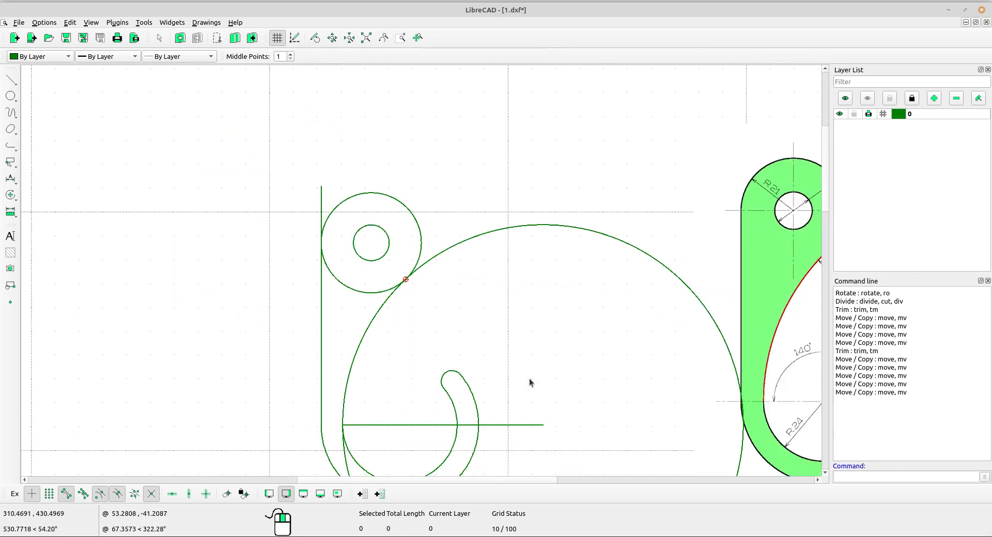
middle_drag(470, 257, 544, 307)
scroll(471, 250, up, 1)
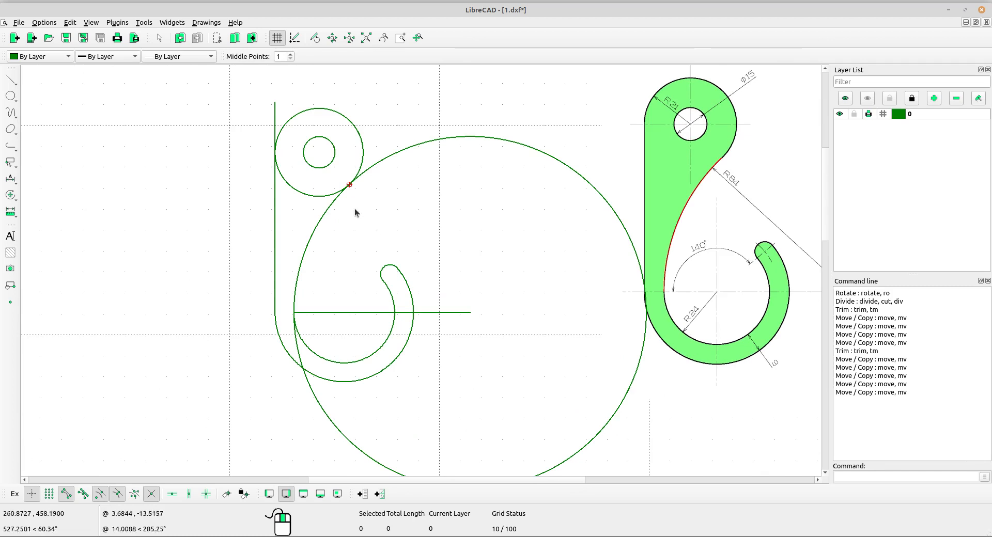
scroll(319, 183, up, 2)
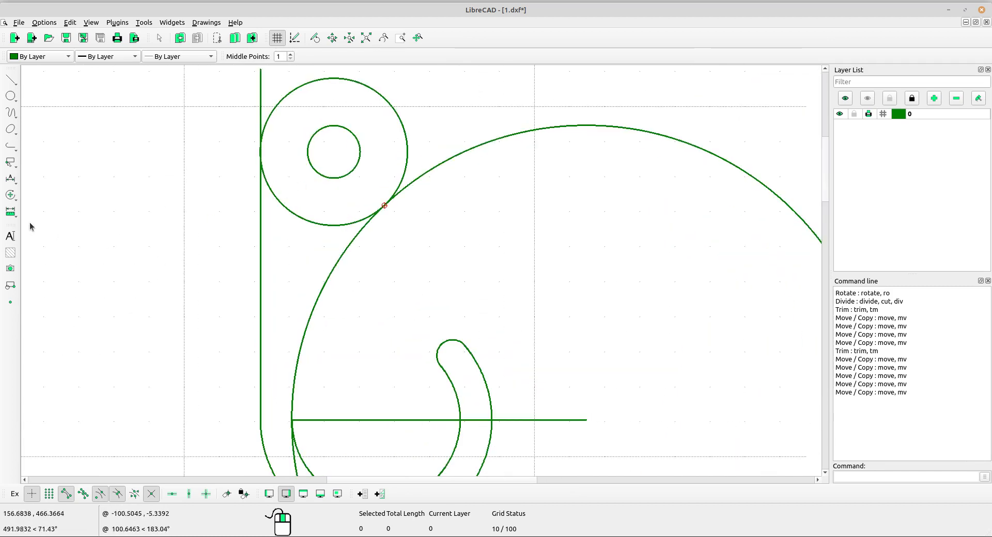
click(11, 196)
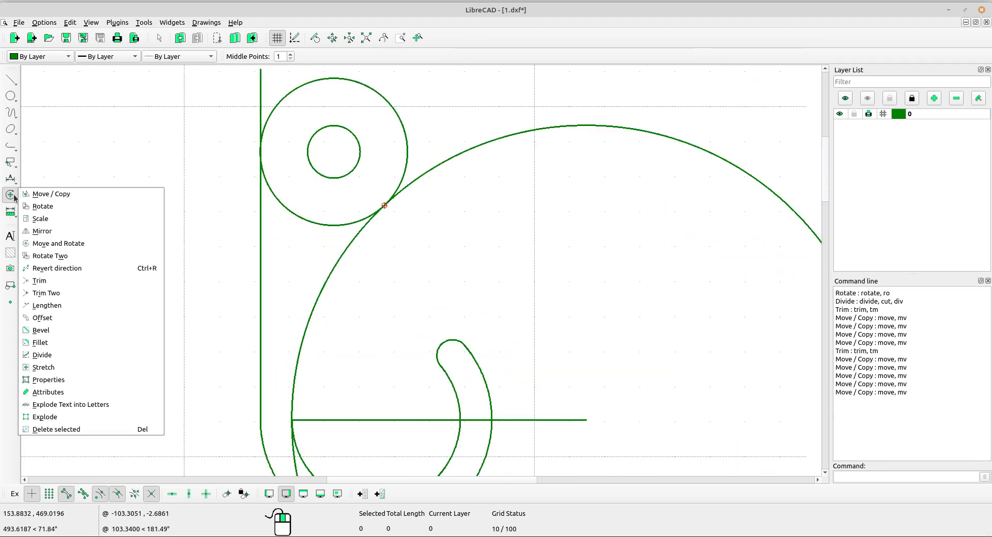
click(54, 354)
middle_drag(355, 246, 222, 232)
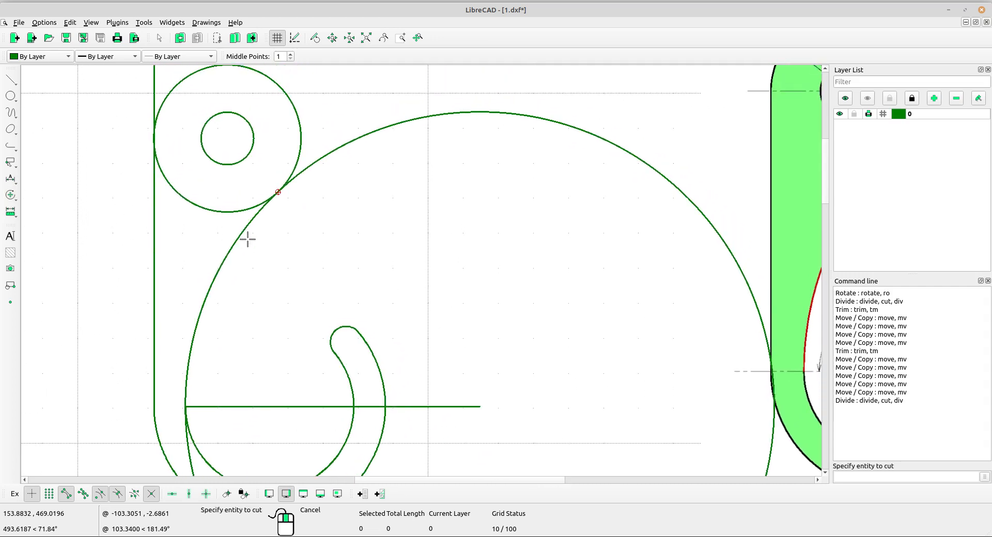
click(232, 247)
scroll(227, 402, up, 5)
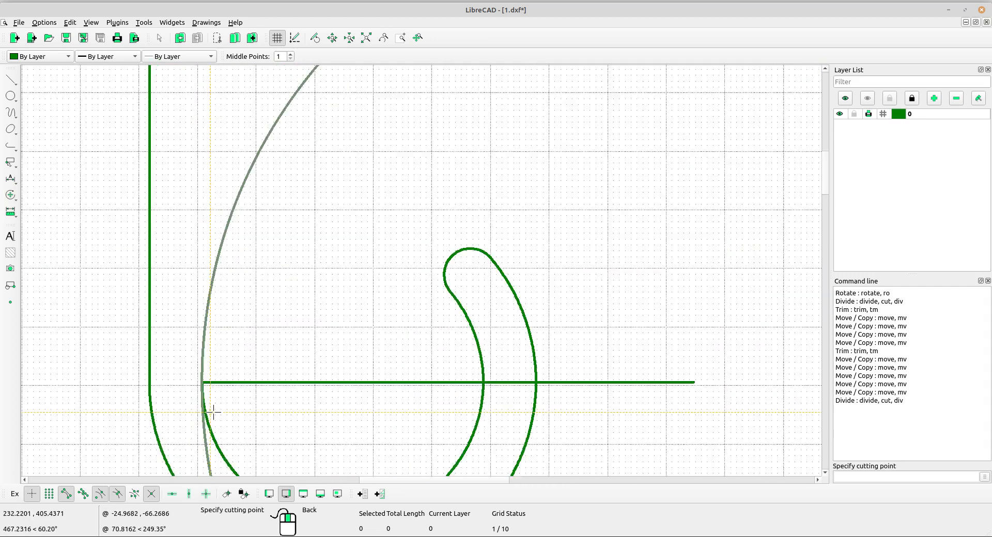
click(226, 328)
scroll(419, 199, down, 5)
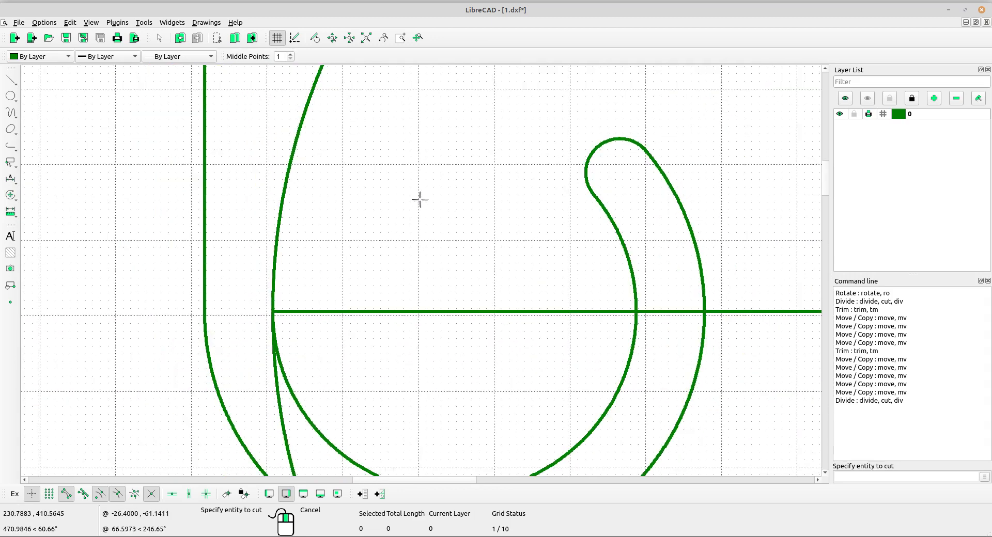
middle_drag(322, 224, 281, 310)
click(241, 284)
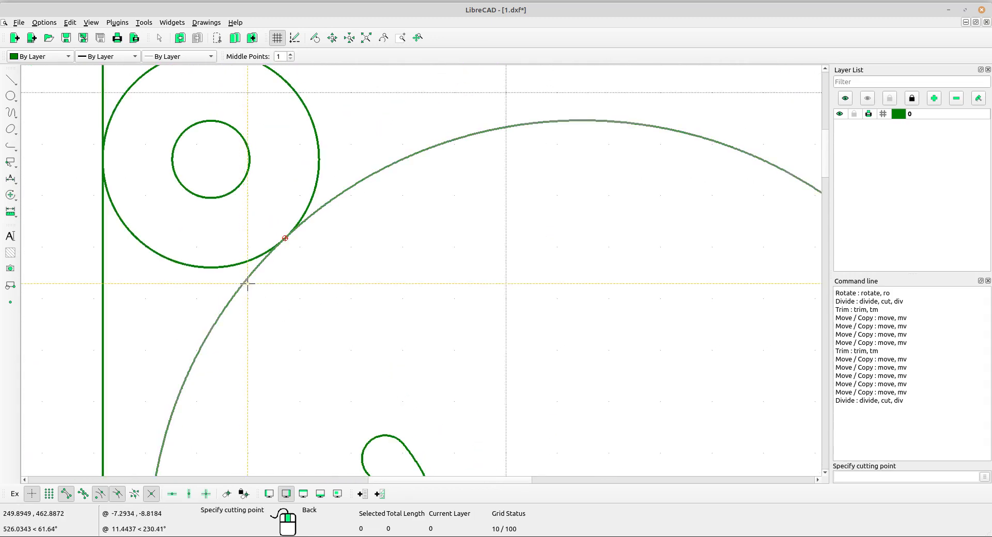
scroll(248, 283, up, 8)
click(416, 150)
scroll(417, 155, down, 5)
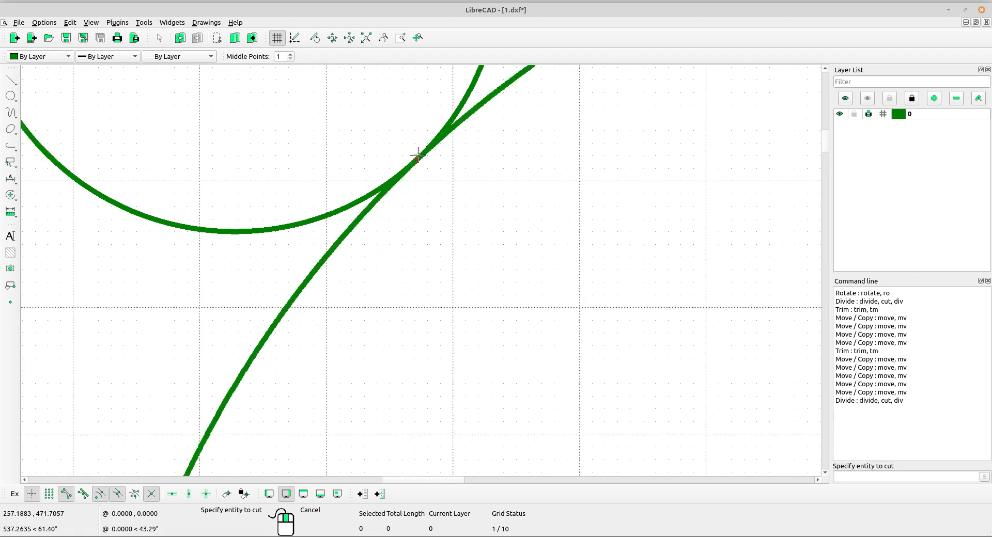
scroll(417, 161, down, 2)
right_click(613, 217)
Delete the surplus part of the divided R84 circle, keeping only the arc between the eye and the hook
drag(624, 204, 597, 179)
middle_drag(648, 338, 538, 243)
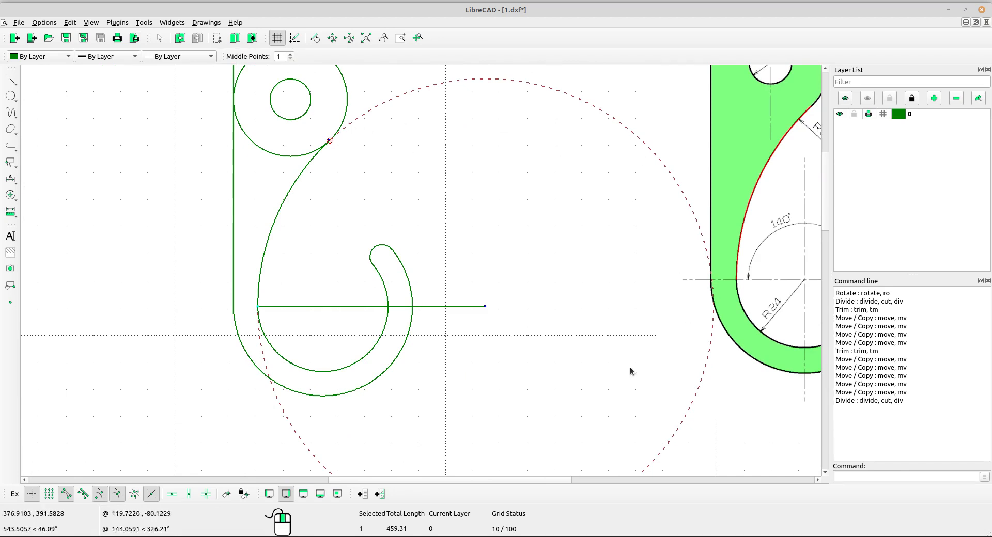
key(Delete)
Trim the vertical edge's upper end to the outer eye circle
middle_drag(415, 195, 415, 222)
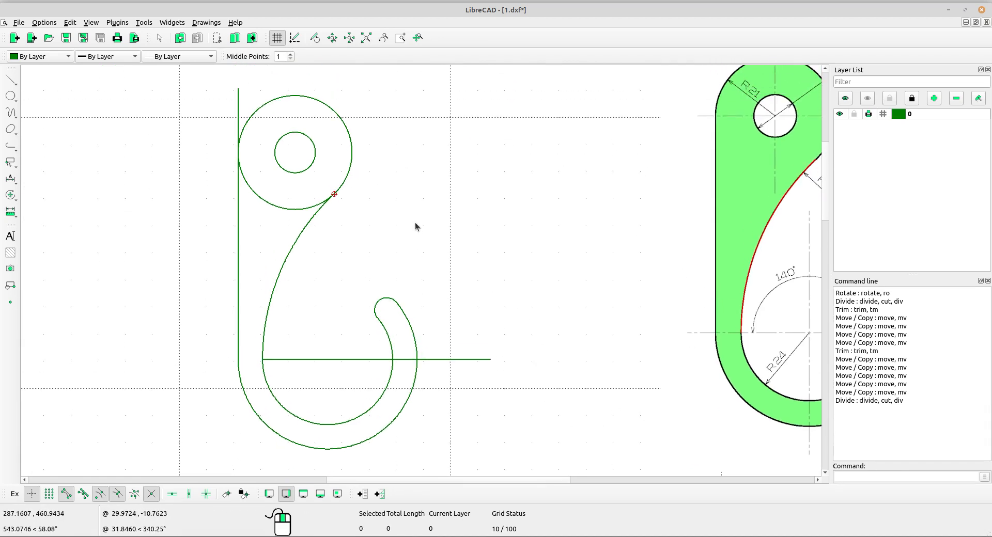
scroll(257, 183, up, 1)
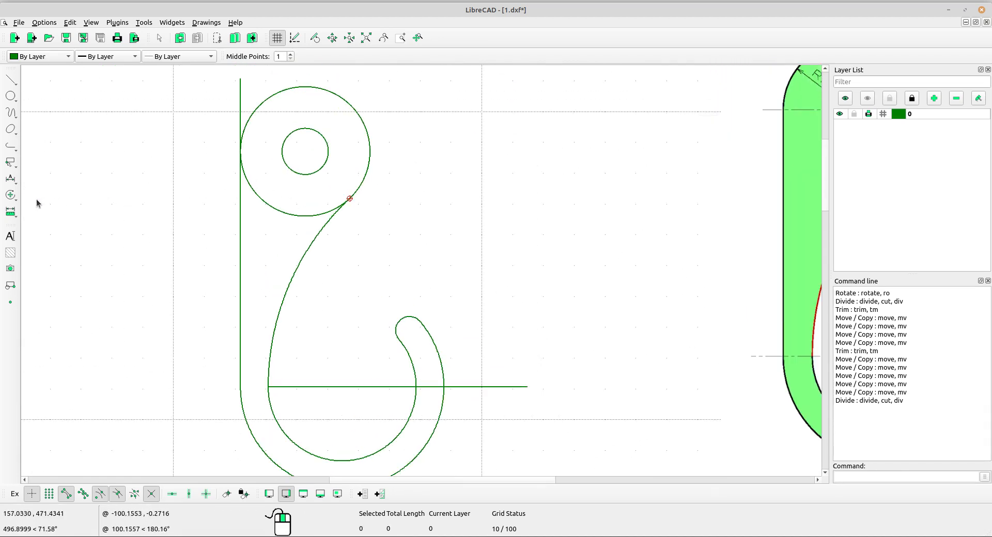
click(10, 195)
click(37, 282)
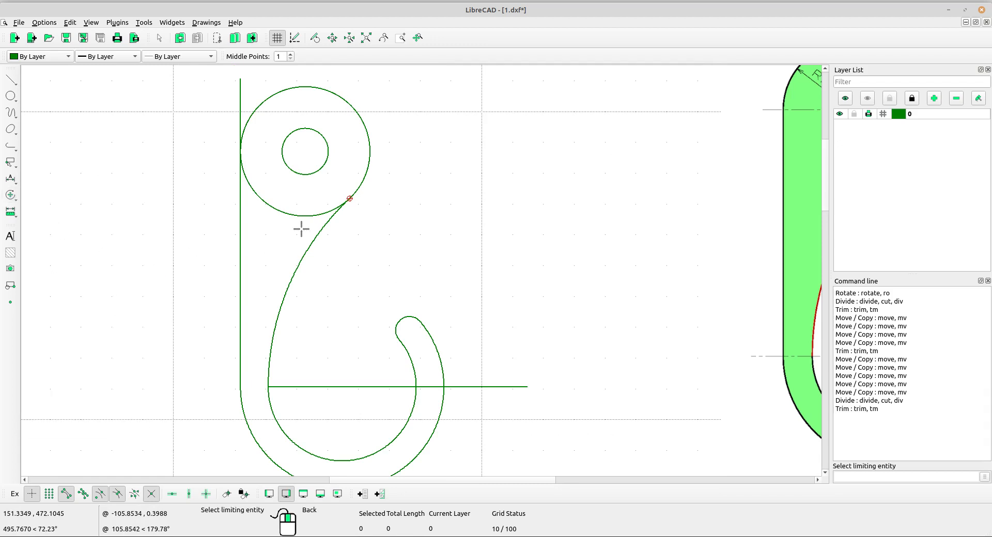
click(293, 214)
scroll(293, 215, up, 1)
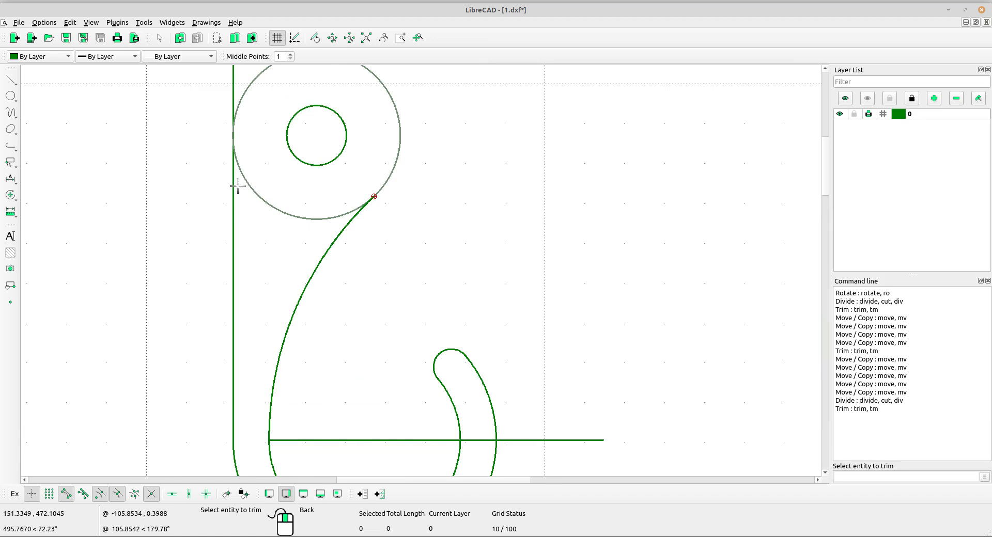
scroll(239, 180, down, 5)
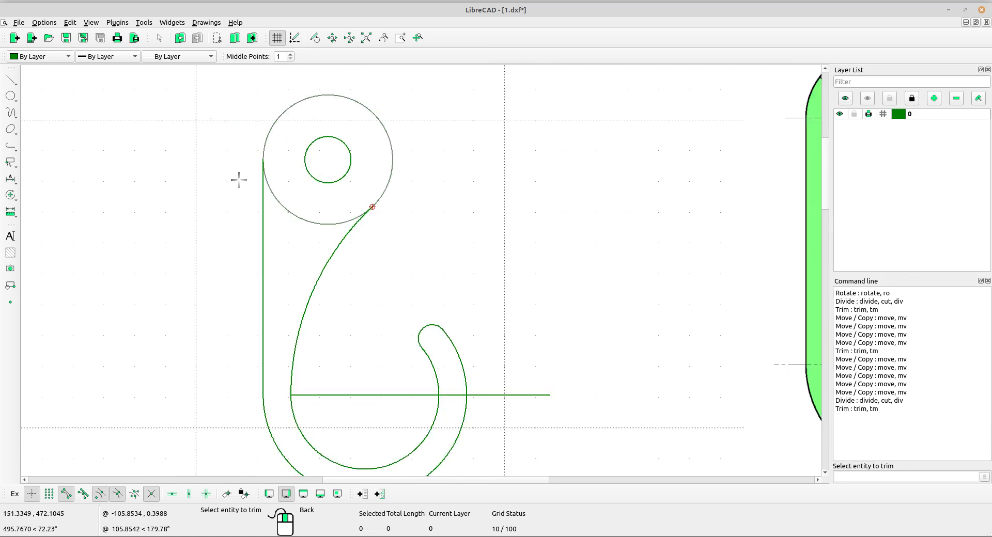
middle_drag(537, 279, 501, 250)
right_click(439, 216)
right_click(440, 216)
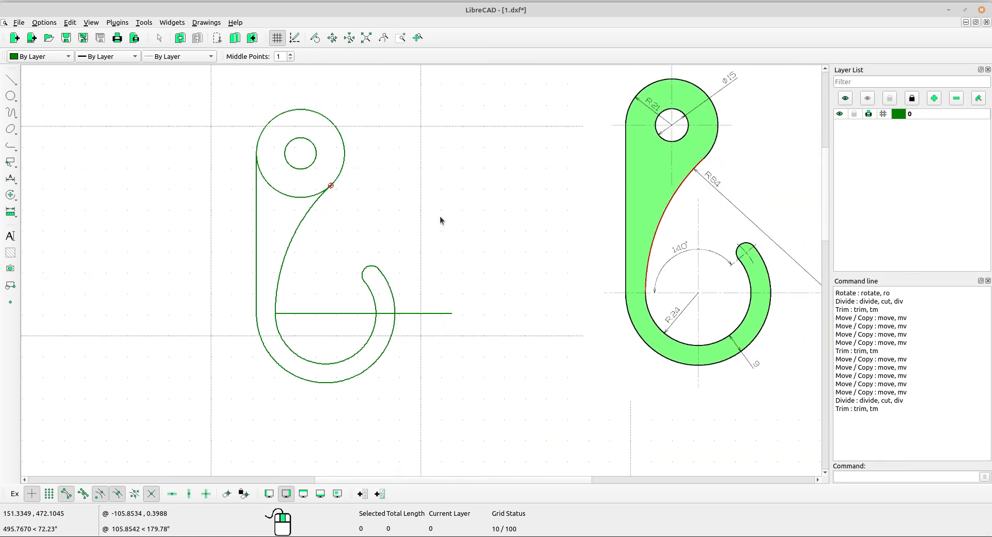
Delete the horizontal construction line crossing the hook
click(430, 314)
key(Delete)
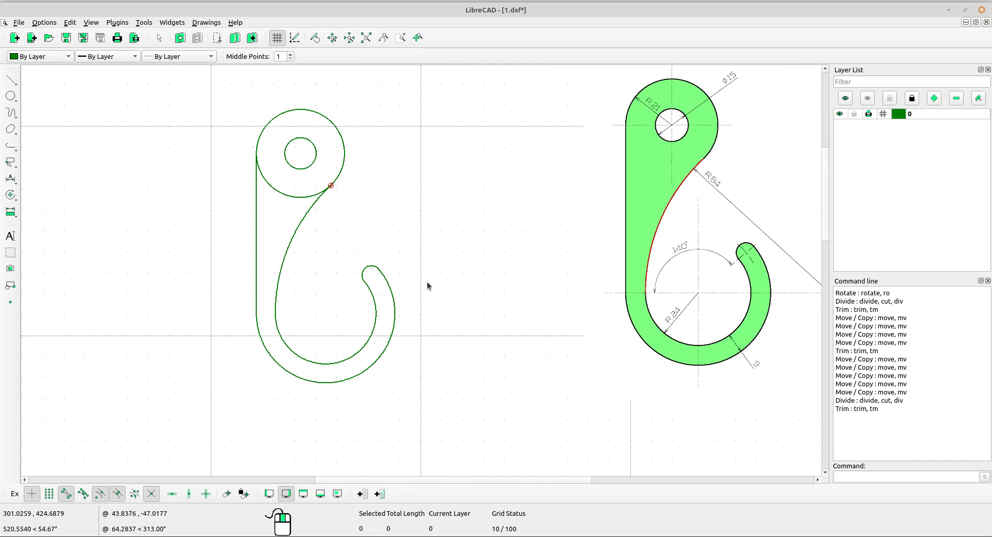
scroll(364, 225, up, 1)
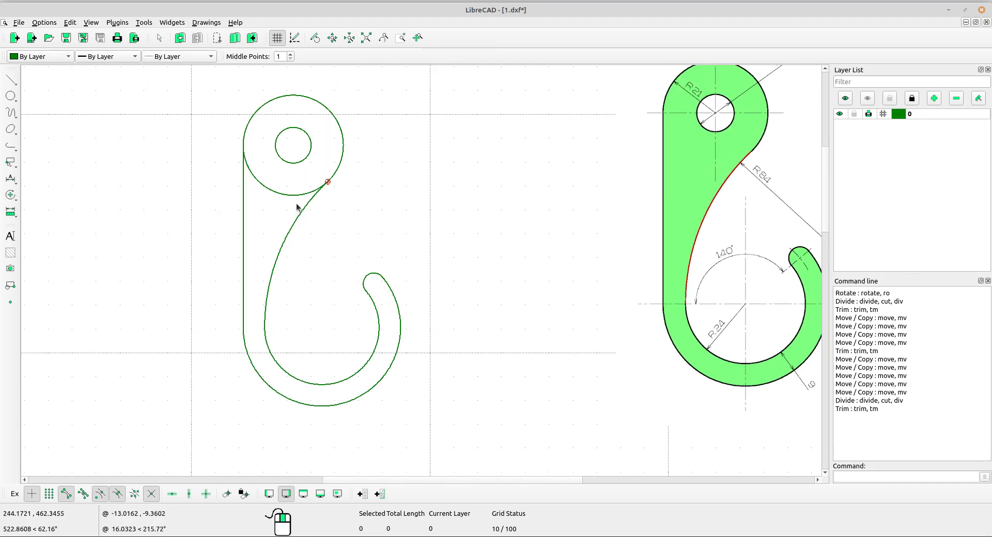
scroll(298, 204, up, 1)
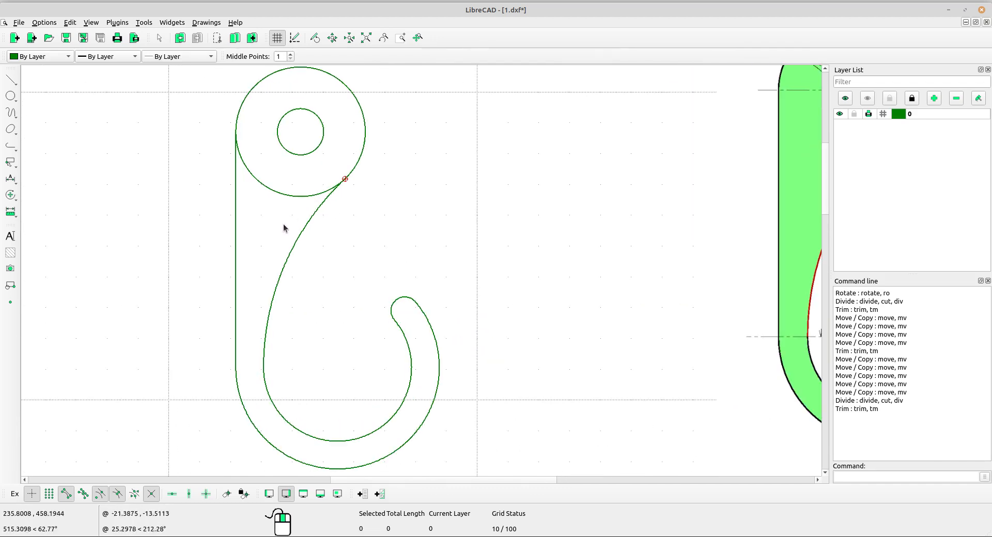
Draw a two-point line from the vertical edge's upper endpoint to the R84 arc's upper endpoint on the outer eye circle
click(17, 81)
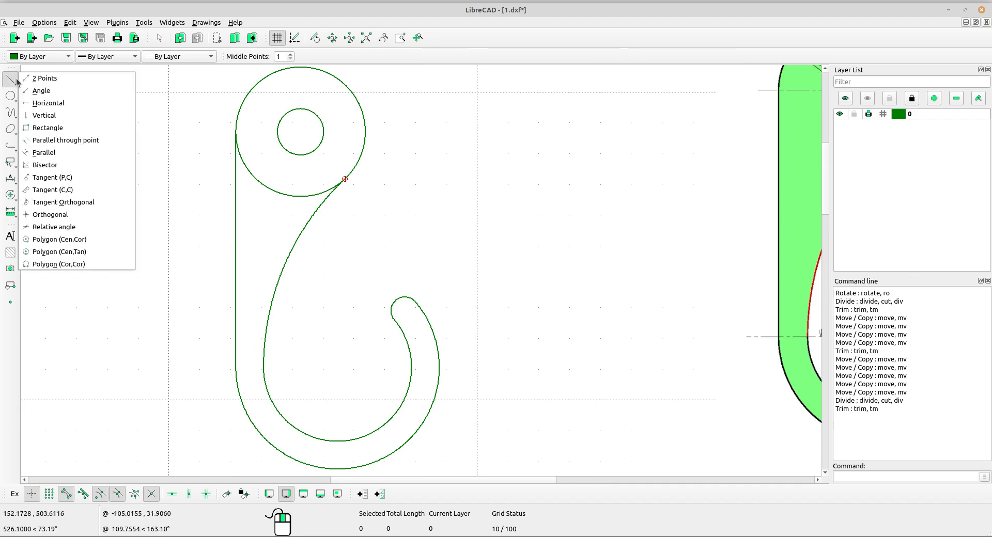
click(52, 81)
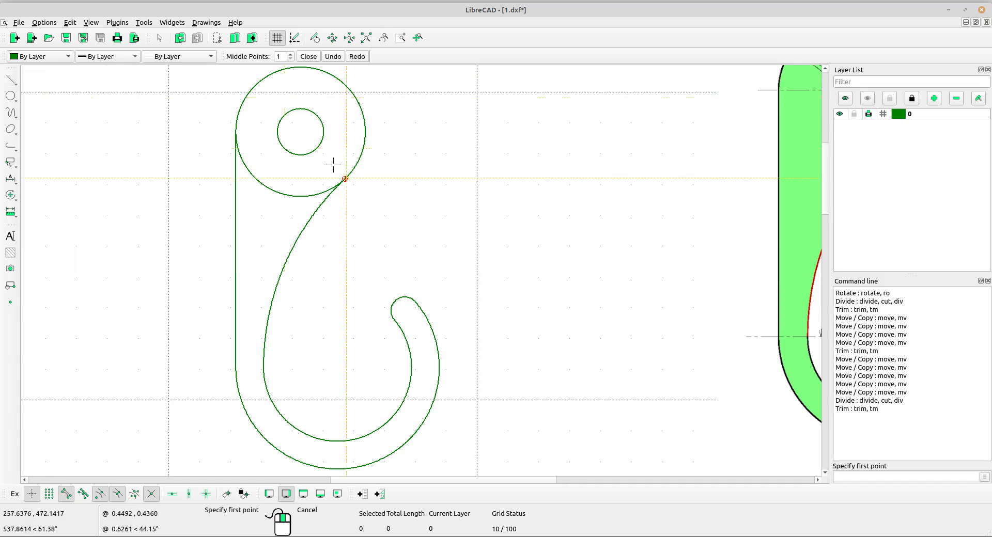
scroll(333, 161, up, 5)
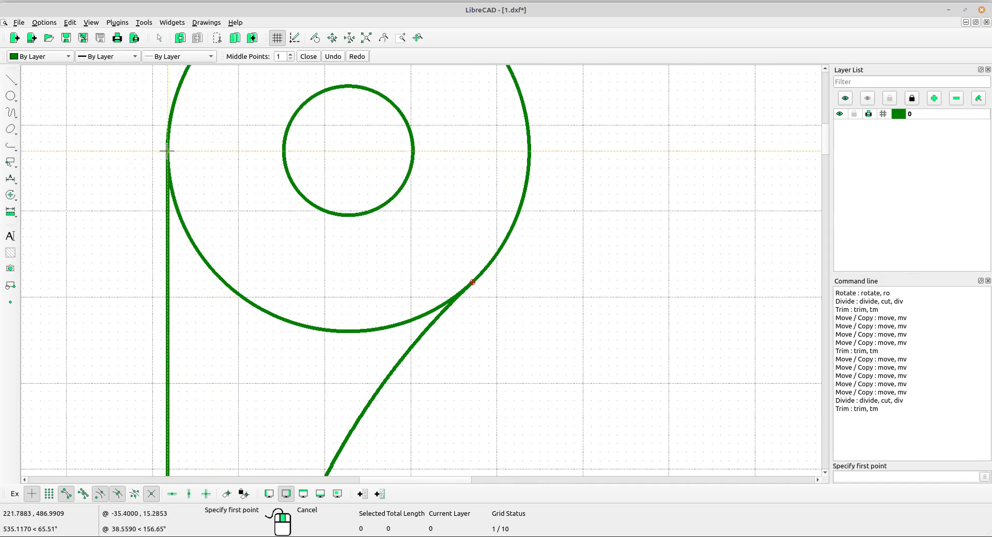
scroll(168, 167, up, 2)
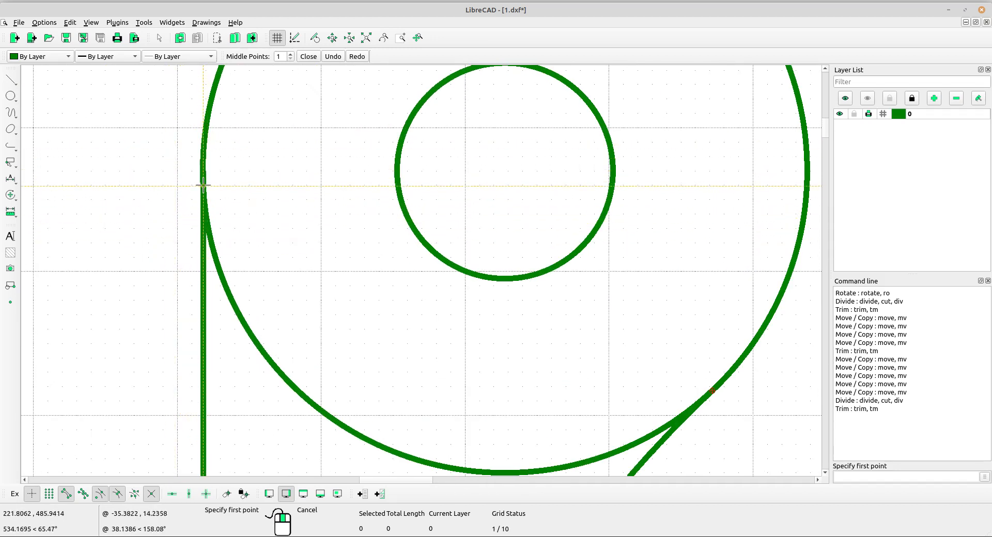
scroll(212, 179, up, 2)
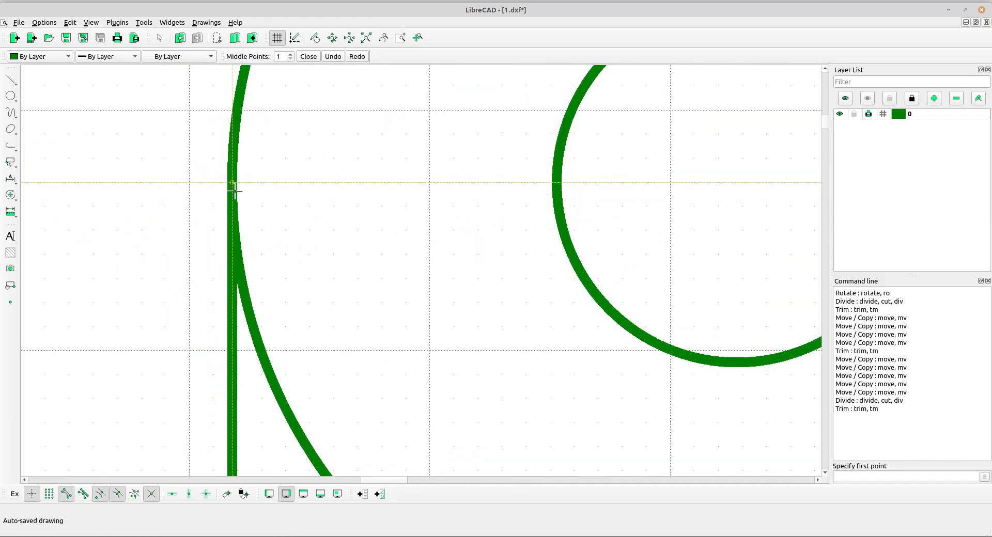
click(229, 182)
scroll(238, 182, down, 7)
middle_drag(501, 315, 336, 191)
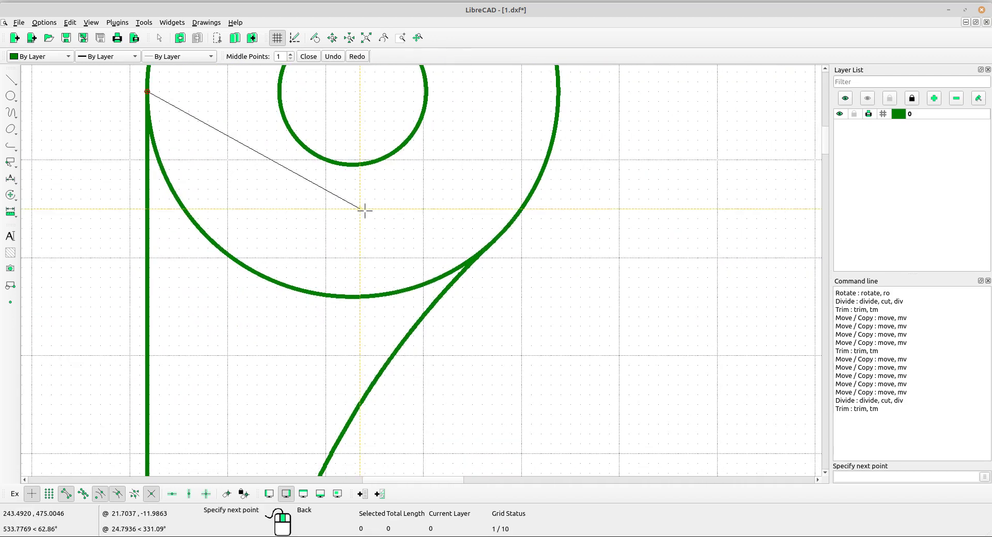
click(495, 241)
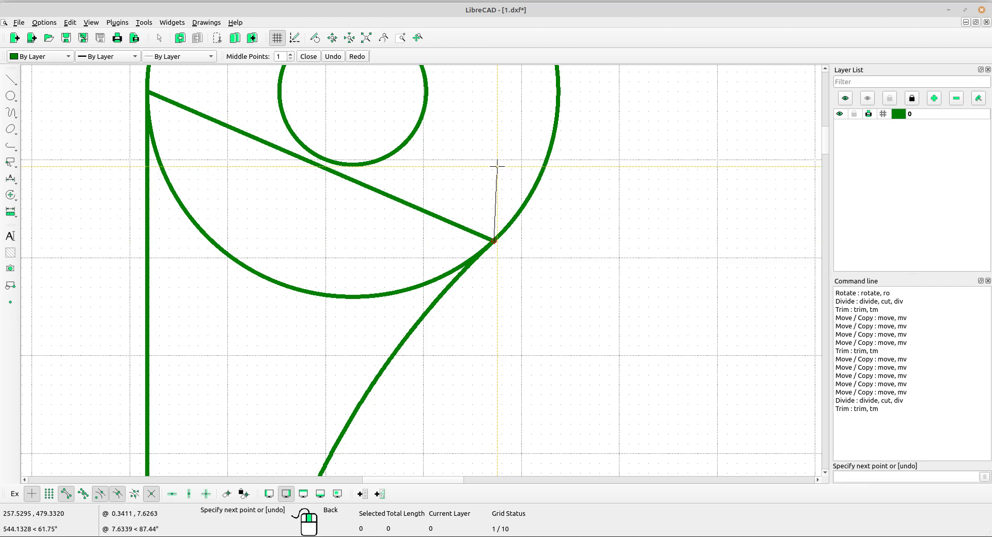
right_click(499, 138)
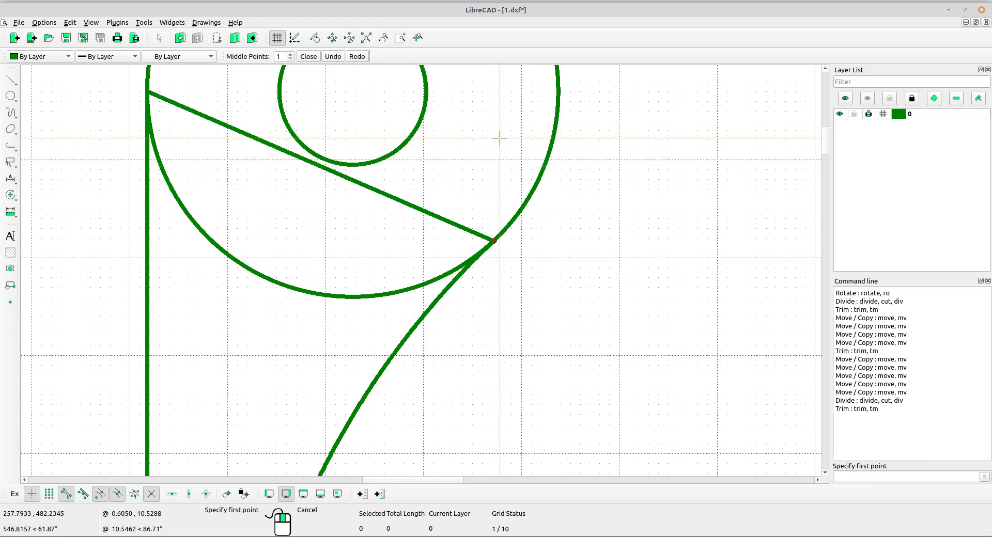
right_click(500, 138)
Trim the outer eye circle against the slanted line, removing the lower arc between the vertical edge and the R84 arc
scroll(434, 294, down, 2)
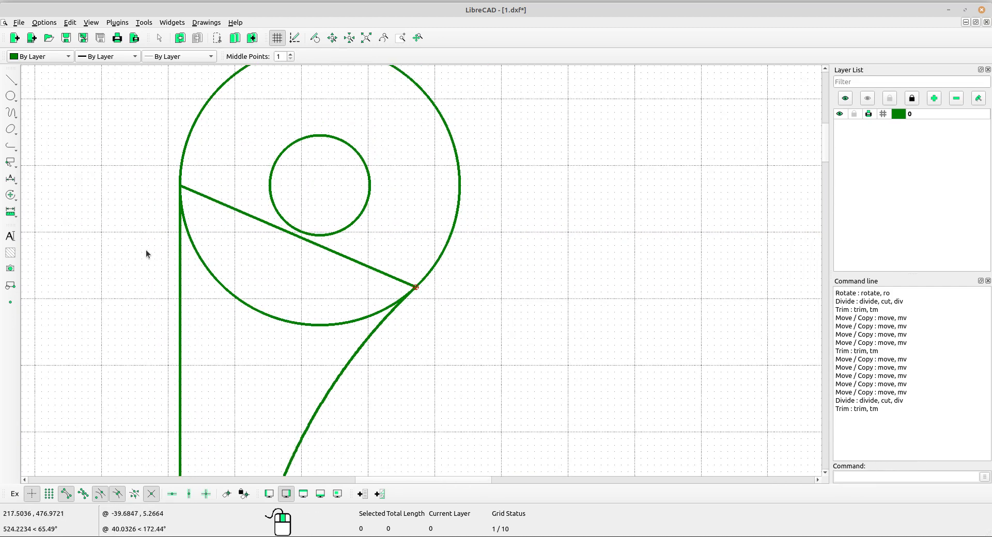
click(10, 195)
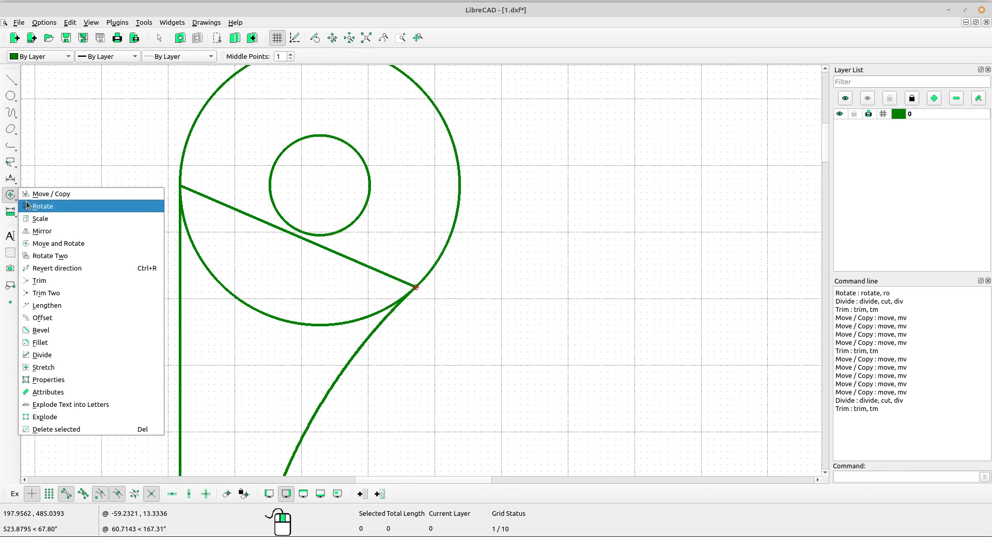
click(38, 271)
click(239, 209)
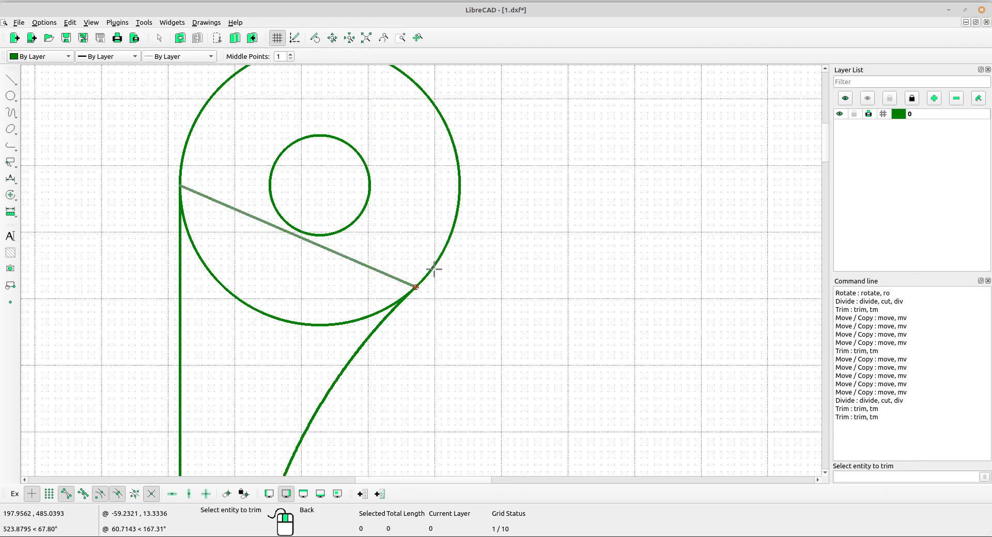
scroll(434, 269, up, 5)
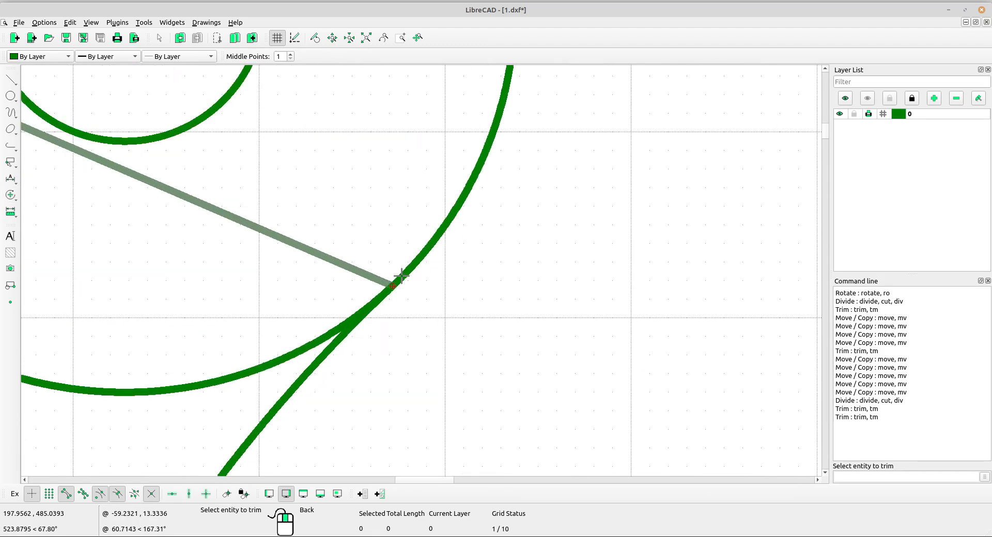
scroll(408, 273, down, 4)
middle_drag(115, 210, 335, 389)
click(224, 279)
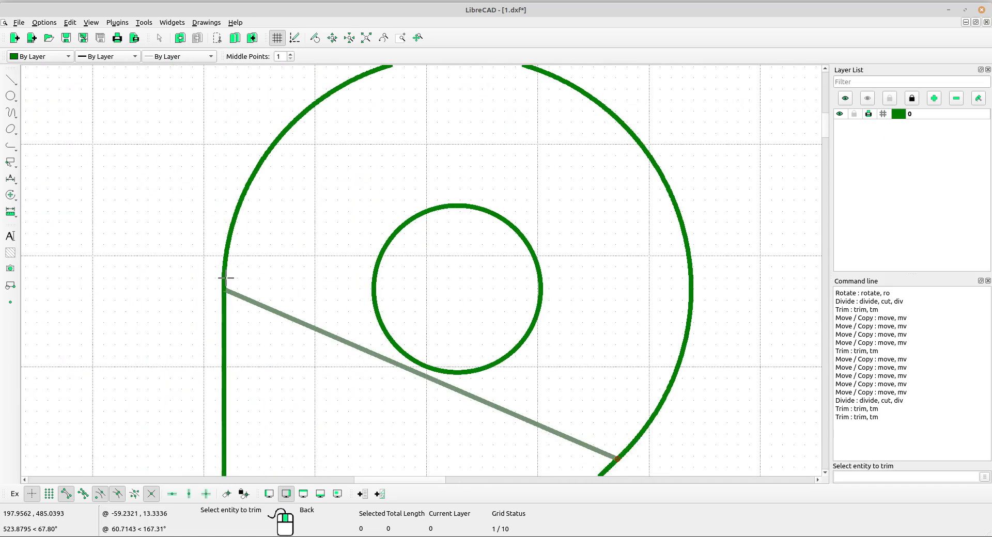
Delete the slanted construction line running from the vertical edge to the R84 arc's upper endpoint
scroll(371, 268, down, 4)
middle_drag(503, 347, 400, 235)
right_click(402, 212)
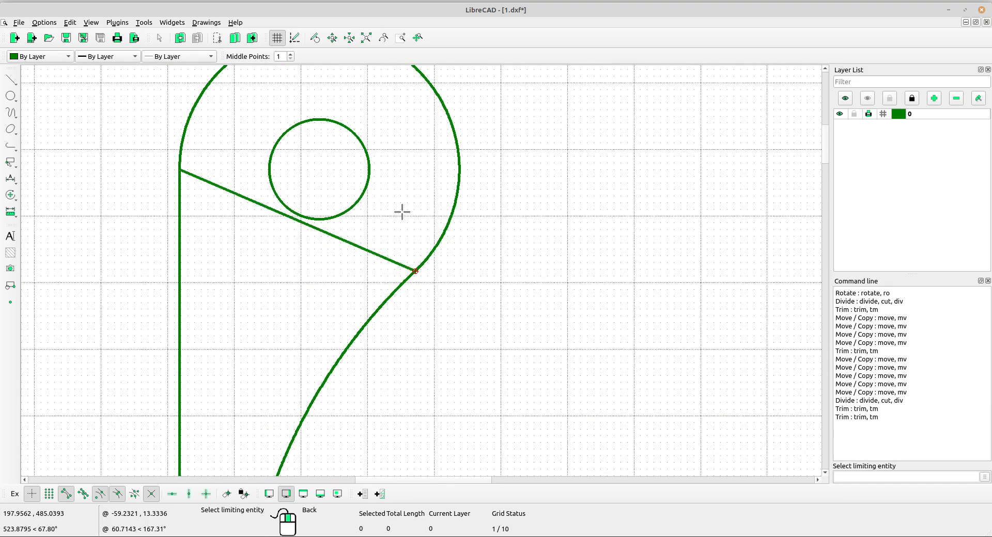
right_click(385, 227)
click(374, 254)
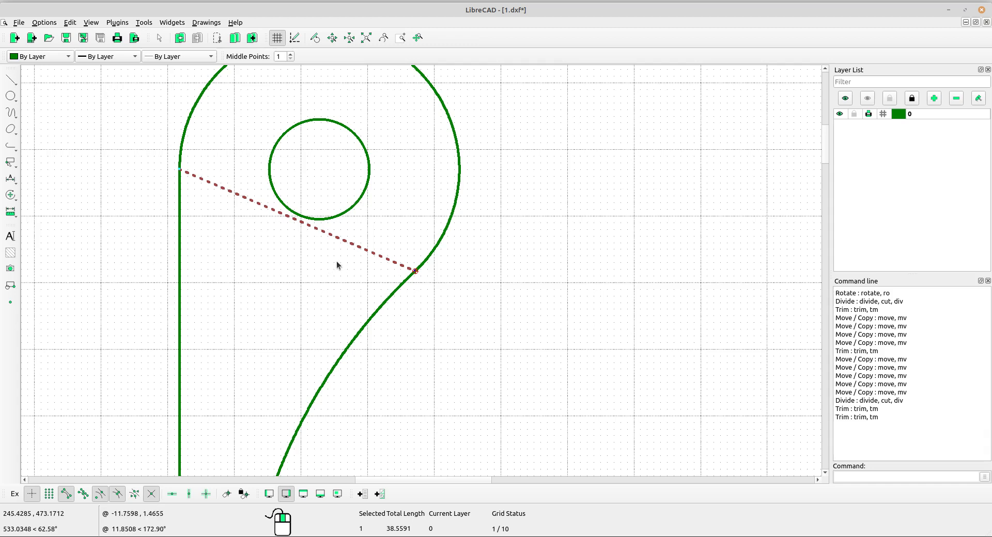
key(Delete)
scroll(338, 263, down, 11)
middle_drag(521, 395, 521, 362)
scroll(381, 263, up, 3)
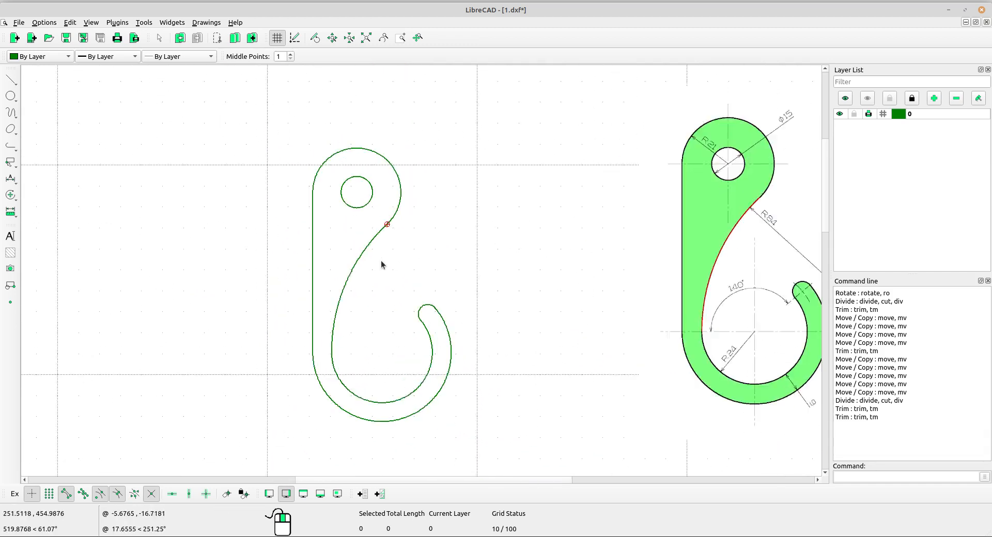
middle_drag(523, 316, 452, 300)
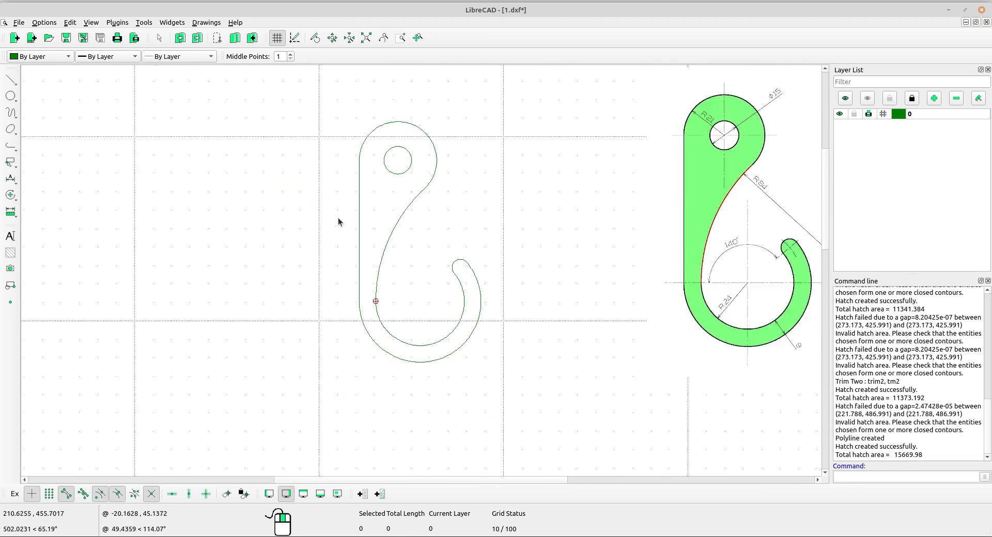
Create a polyline from the hook's existing outer outline segments, leaving out the small eye circle
scroll(446, 309, up, 1)
mouse_move(446, 309)
middle_down()
mouse_move(482, 291)
mouse_move(453, 305)
middle_up()
drag(673, 454, 229, 200)
middle_drag(464, 236, 476, 279)
drag(481, 259, 436, 228)
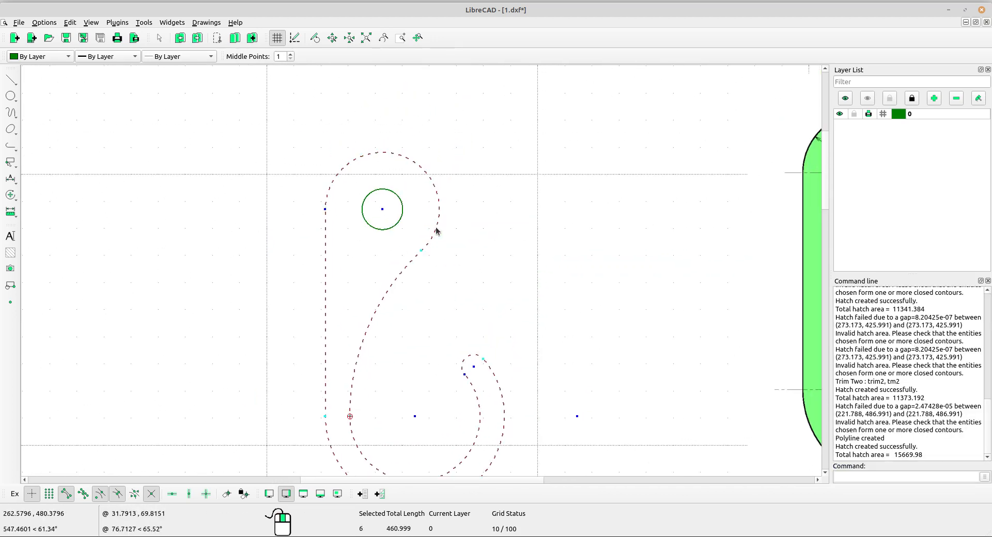
scroll(385, 206, down, 2)
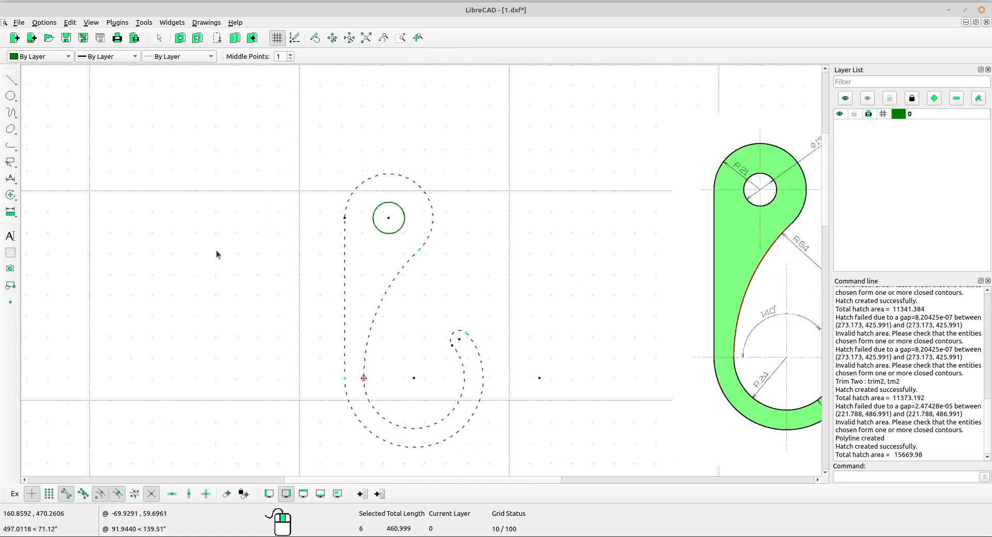
click(15, 150)
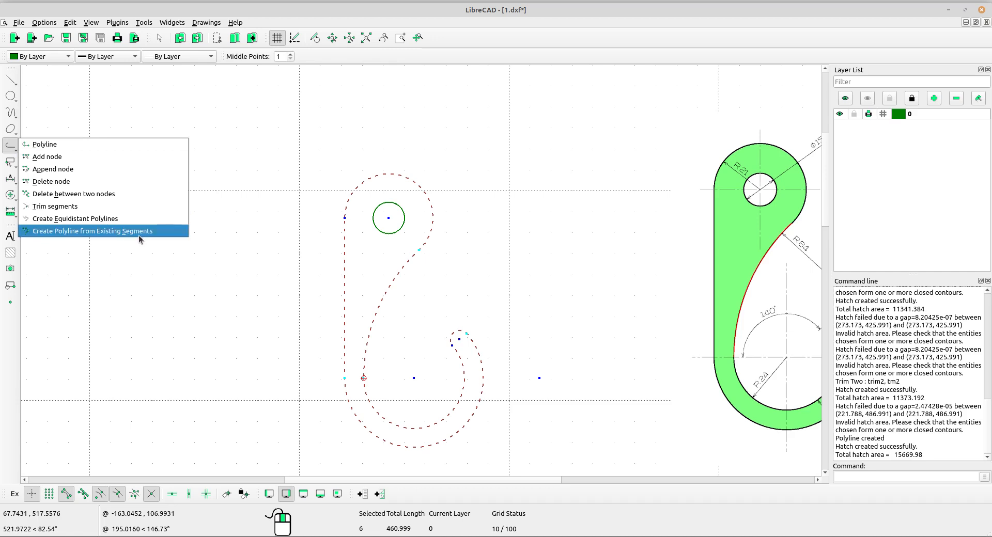
click(120, 231)
scroll(359, 248, down, 3)
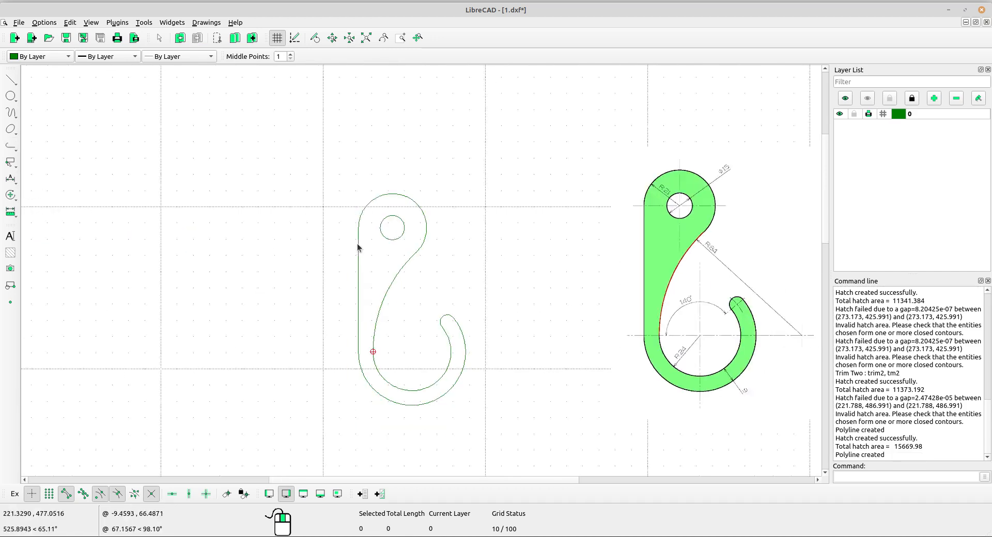
Hatch the area between the hook outline and the small eye circle with a solid fill
middle_drag(540, 337, 492, 277)
scroll(412, 273, up, 2)
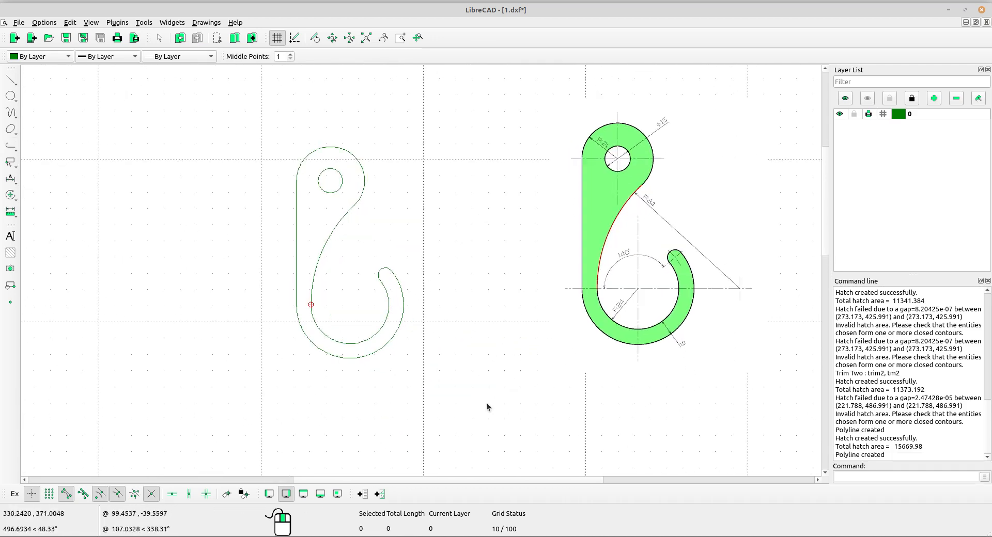
drag(515, 428, 137, 107)
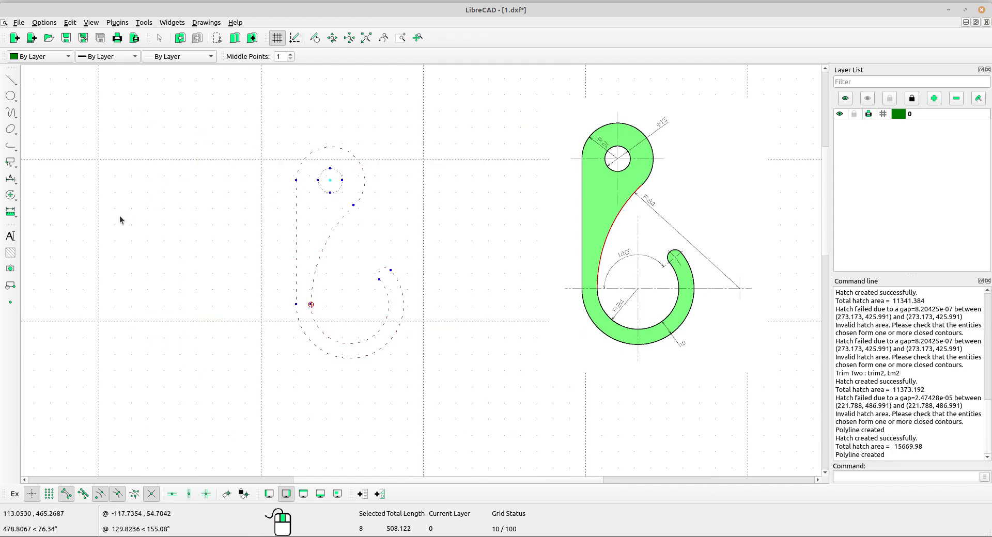
click(11, 253)
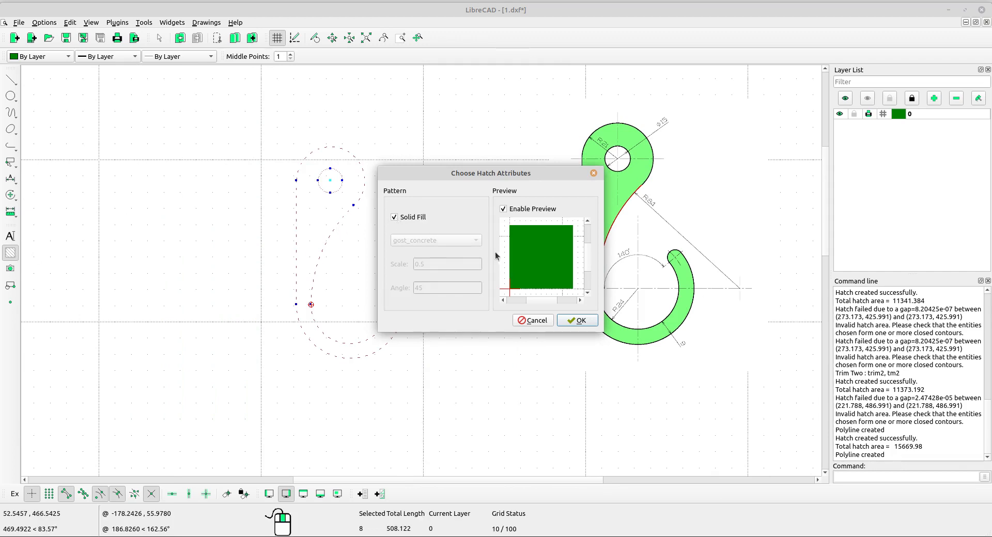
click(394, 217)
click(394, 217)
click(577, 320)
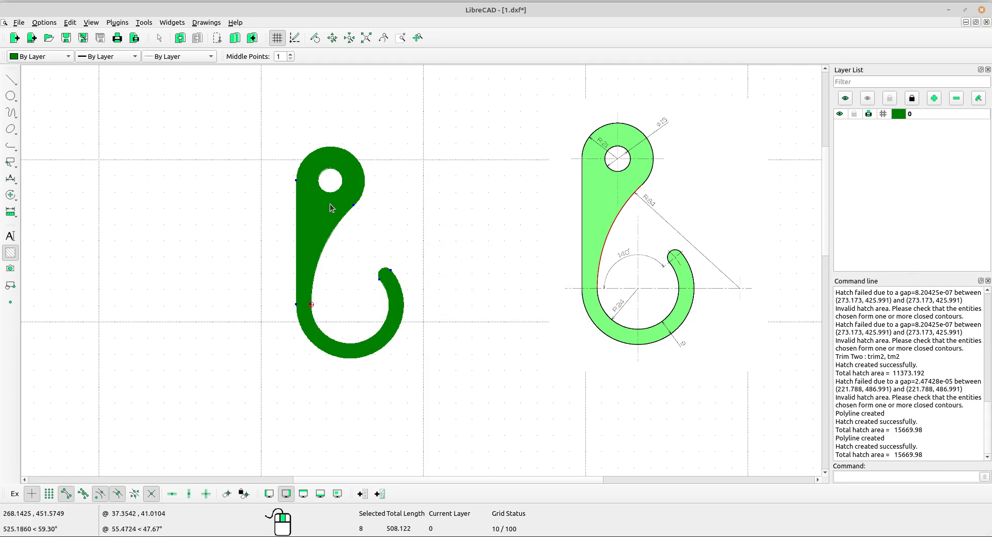
scroll(448, 250, up, 3)
scroll(448, 250, down, 4)
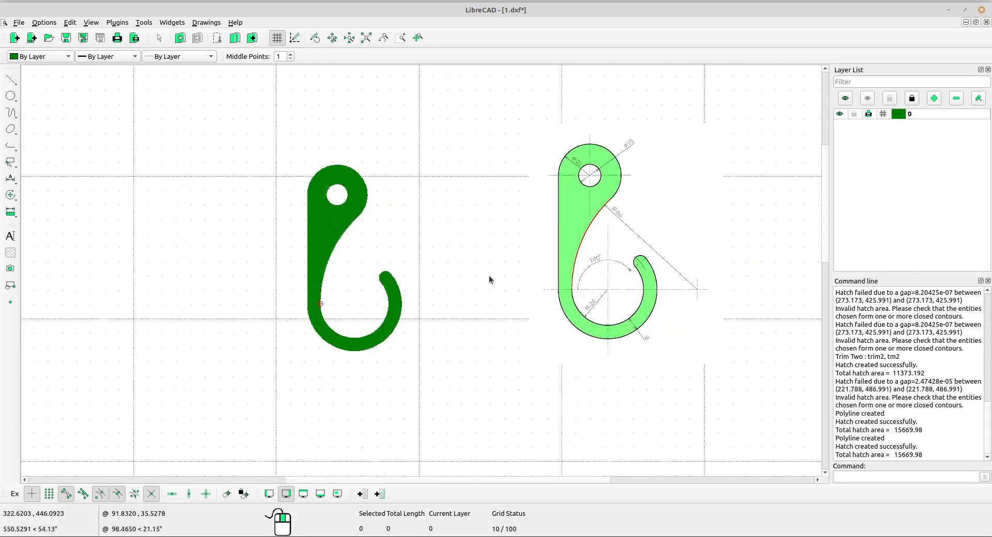
scroll(489, 280, up, 3)
mouse_move(388, 277)
middle_down()
mouse_move(339, 255)
mouse_move(356, 297)
middle_up()
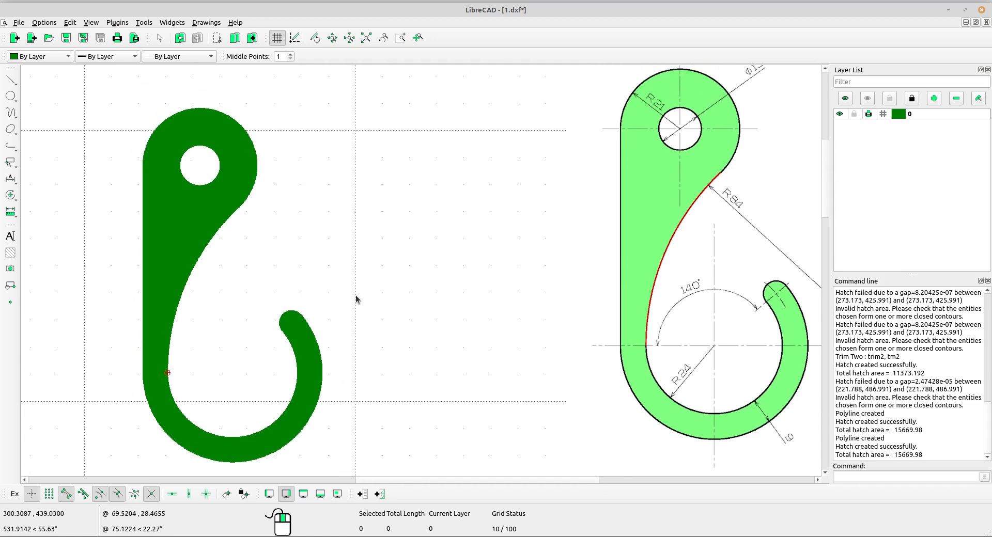